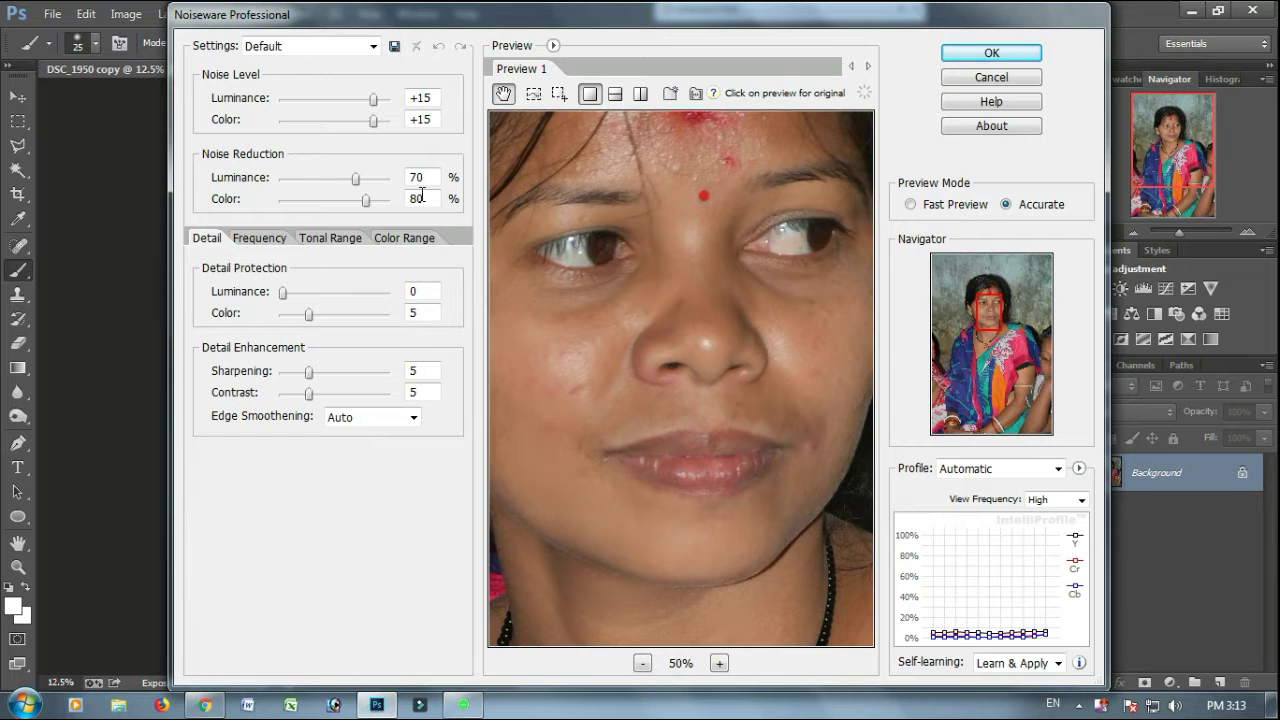
Step: Apply the Noiseware Professional filter to the photo with the Default settings, 70% luminance and 80% color noise reduction
{"action": "left_click", "coordinate": [990, 52]}
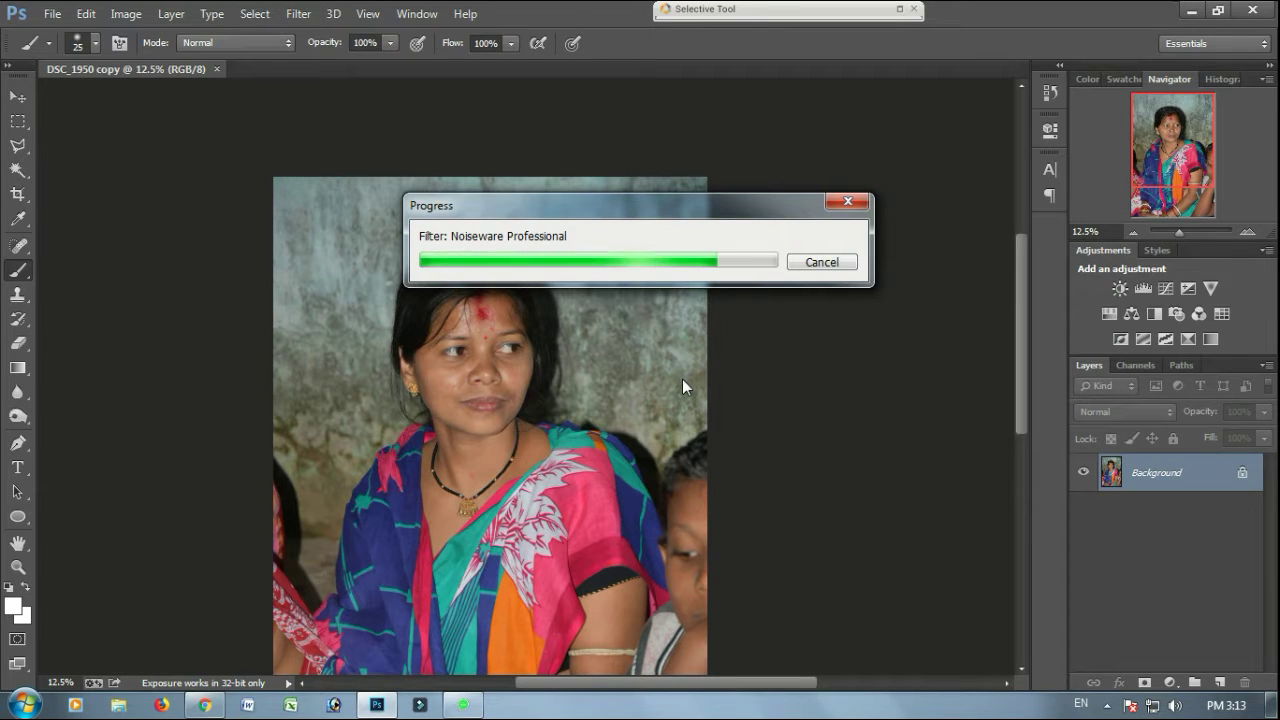
{"action": "key", "text": "ctrl+minus"}
{"action": "key", "text": "ctrl+plus"}
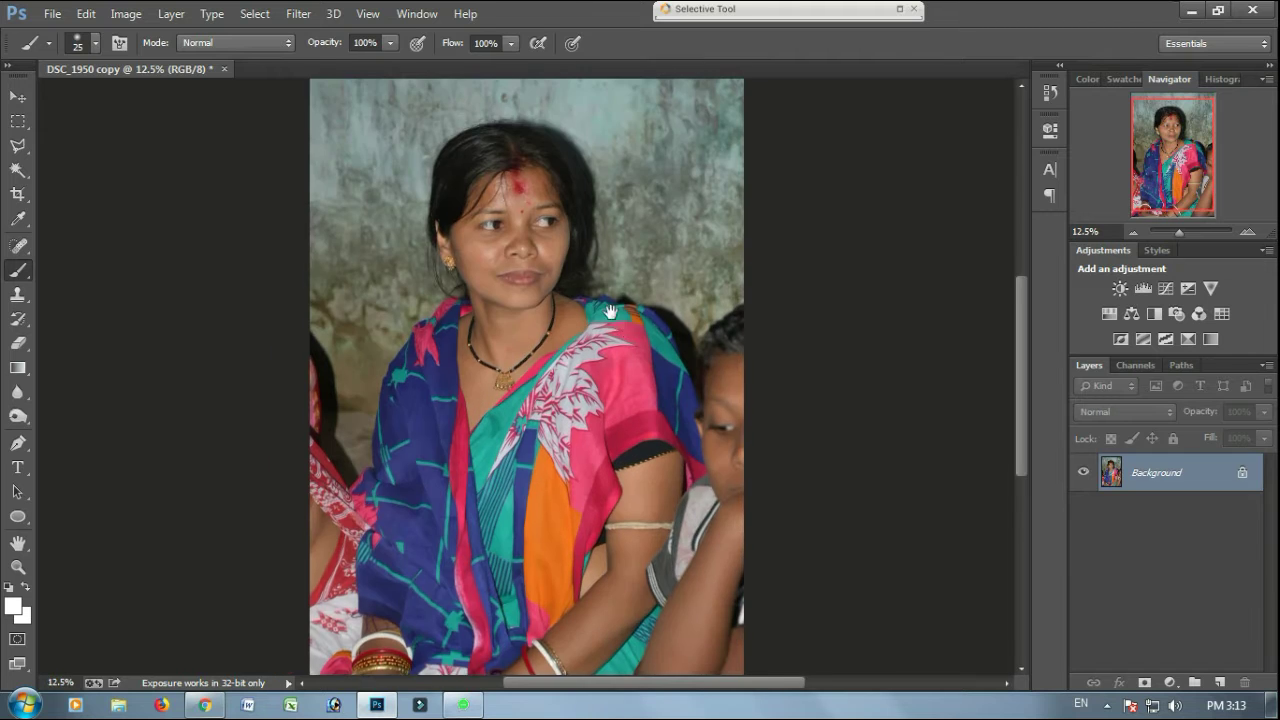
Step: Trace a Pen tool path around the boy beside the woman, running outside the photo's edge and back over his hair
{"action": "key", "text": "p"}
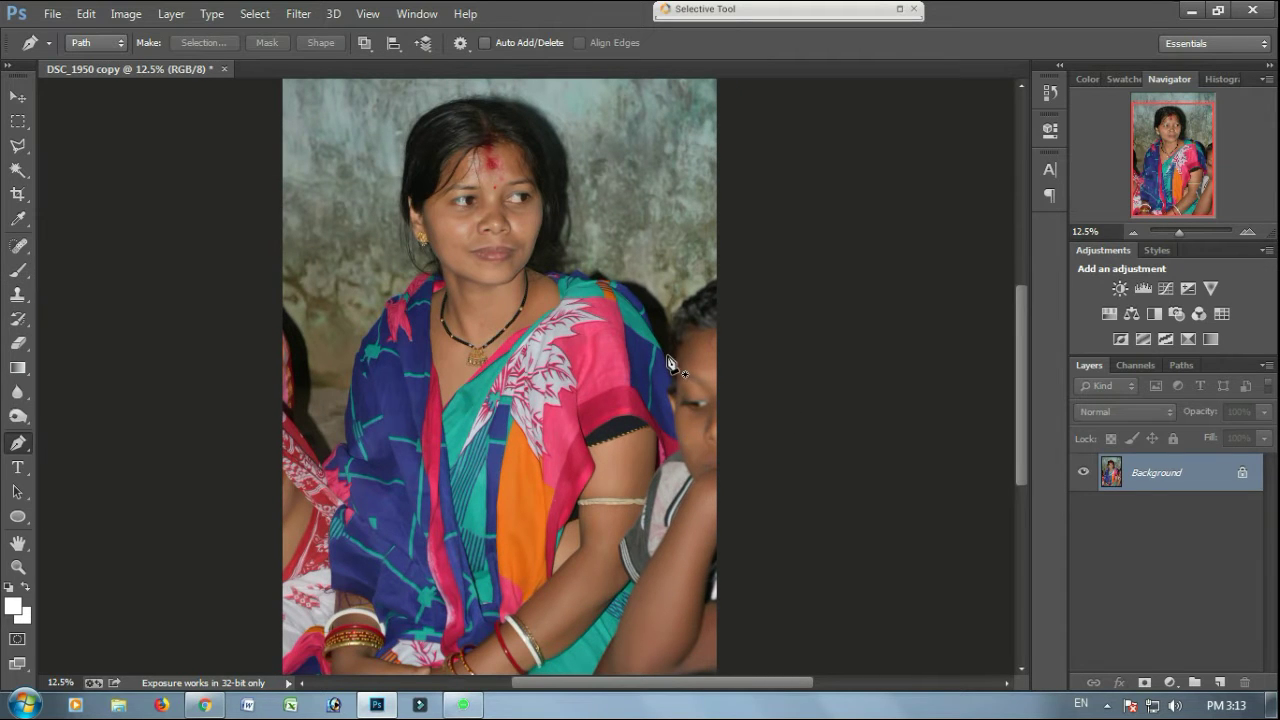
{"action": "left_click", "coordinate": [668, 357]}
{"action": "key", "text": "ctrl+plus"}
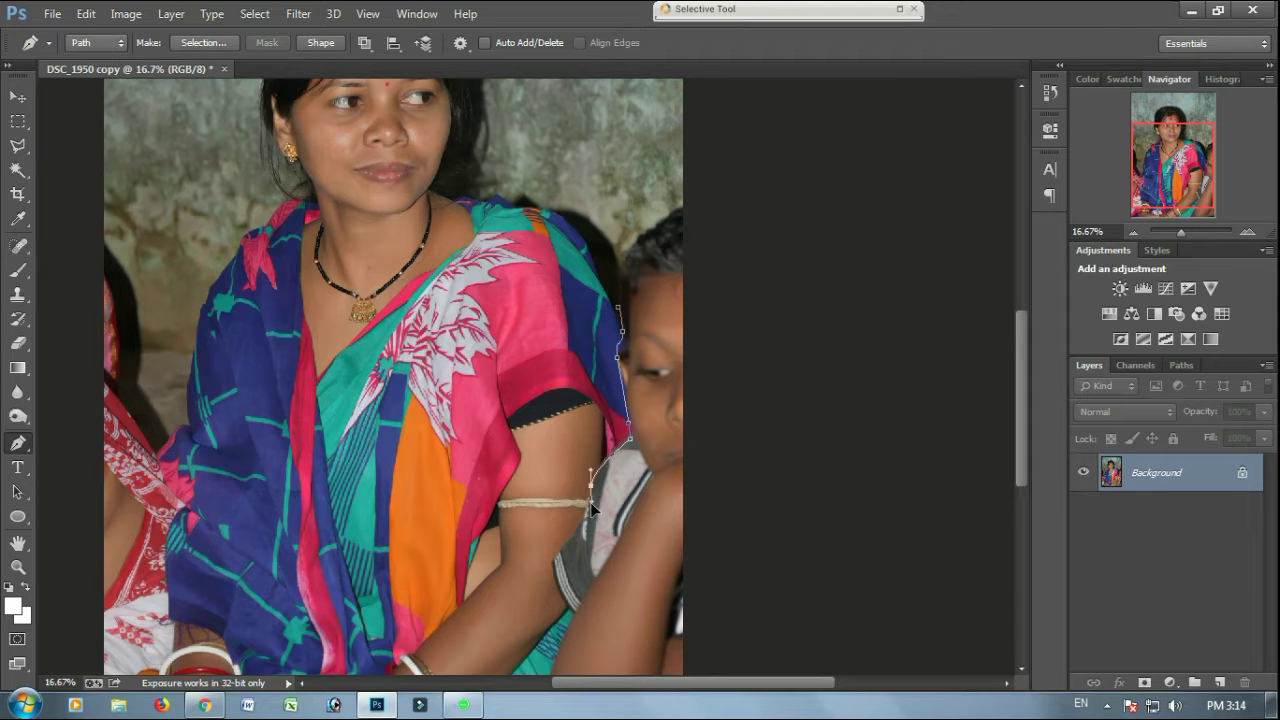
{"action": "left_click_drag", "start_coordinate": [572, 540], "coordinate": [558, 562]}
{"action": "scroll", "coordinate": [555, 585], "scroll_direction": "down", "scroll_amount": 3}
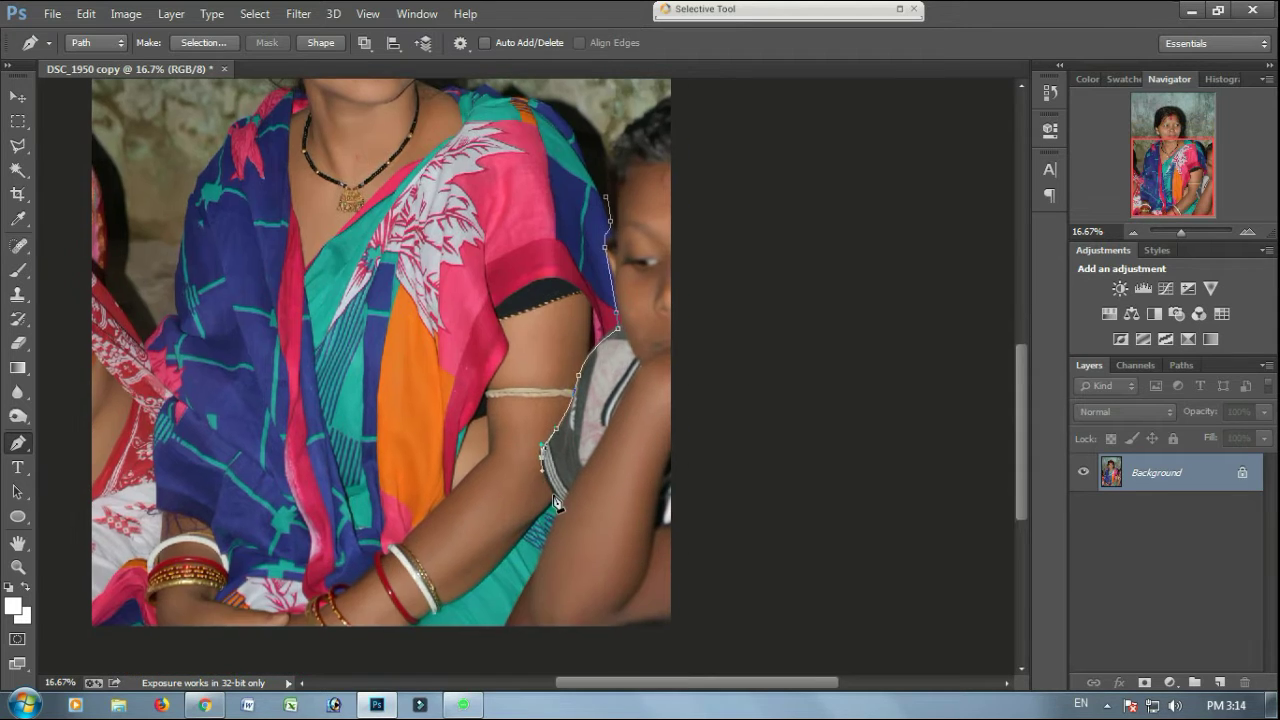
{"action": "scroll", "coordinate": [560, 527], "scroll_direction": "down", "scroll_amount": 2}
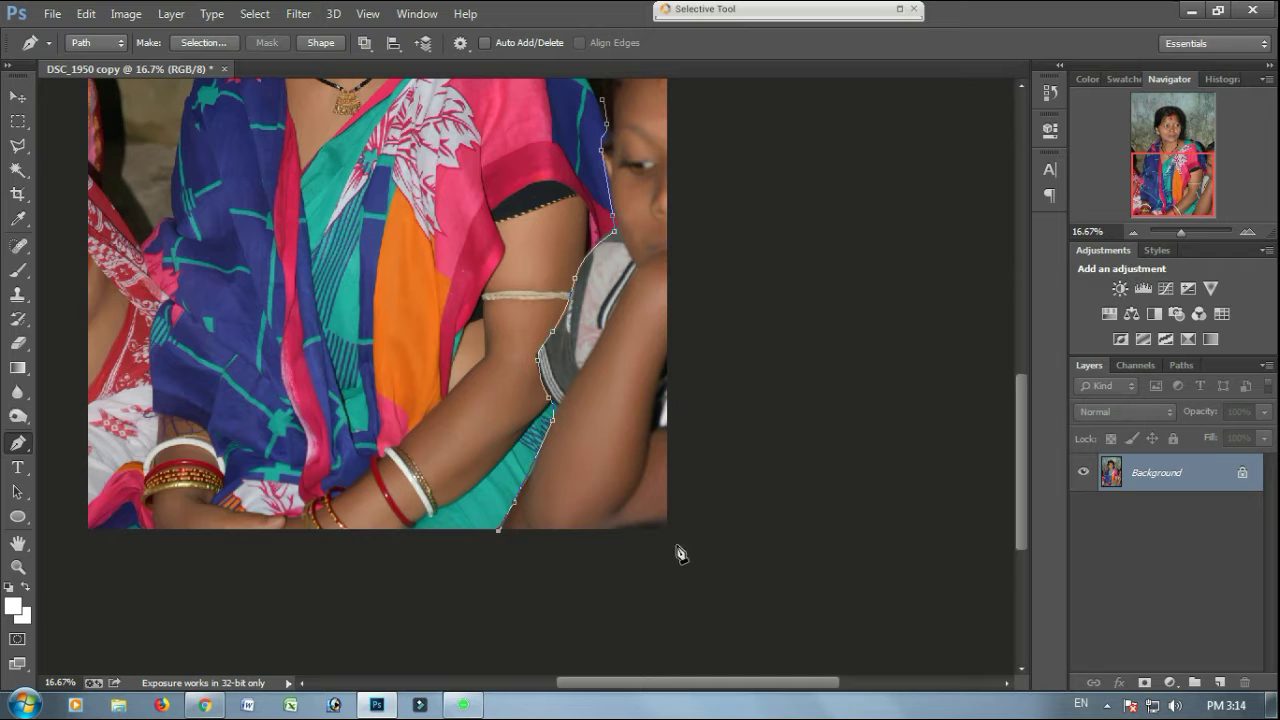
{"action": "left_click", "coordinate": [677, 547]}
{"action": "left_click_drag", "start_coordinate": [736, 331], "coordinate": [735, 434]}
{"action": "left_click_drag", "start_coordinate": [720, 244], "coordinate": [715, 232]}
{"action": "left_click", "coordinate": [683, 168]}
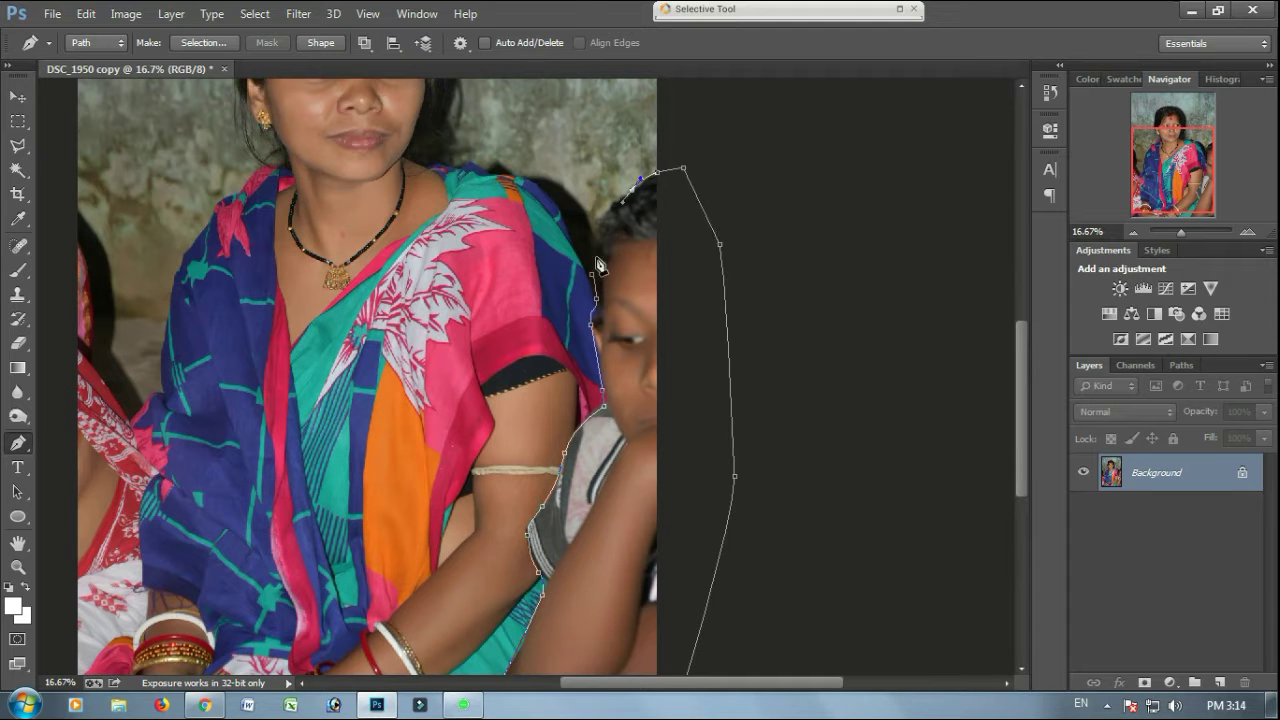
Step: Convert the path around the boy into a selection
{"action": "right_click", "coordinate": [597, 264]}
{"action": "left_click", "coordinate": [636, 318]}
{"action": "left_click", "coordinate": [570, 203]}
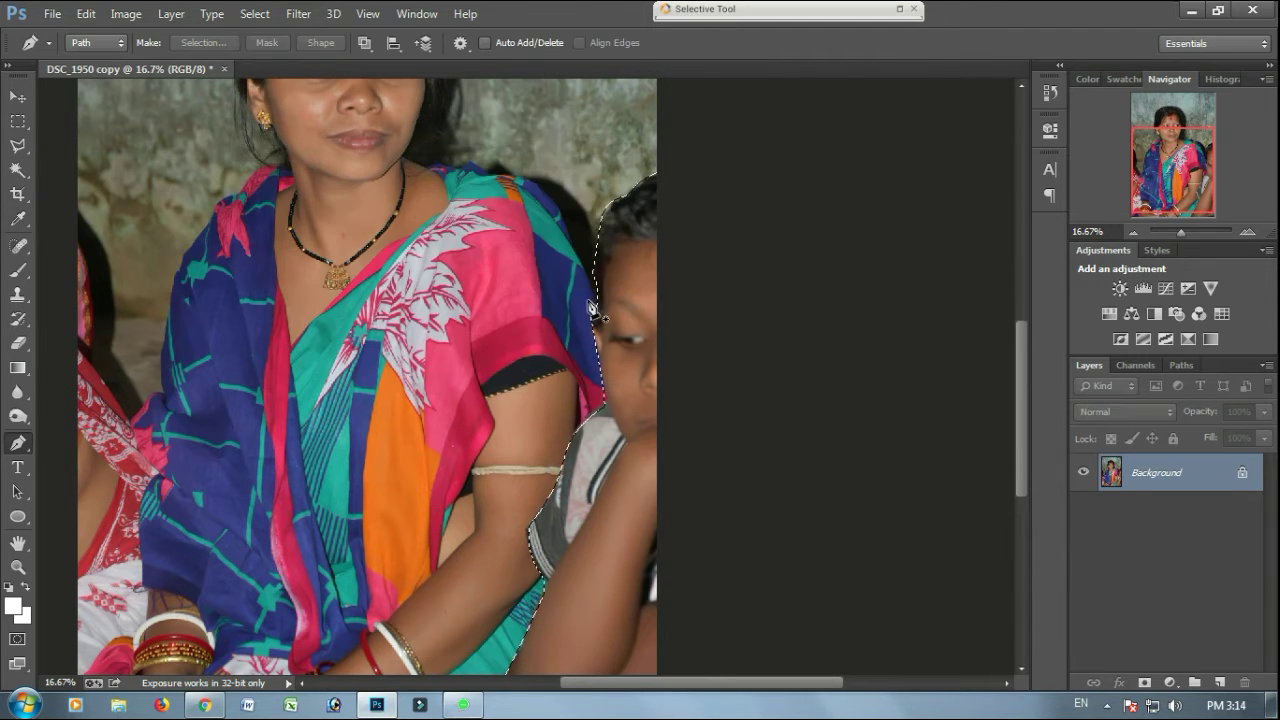
Step: Clone the wall texture over the boy's hair and forehead inside the selection, using a 1000 px Clone Stamp brush
{"action": "key", "text": "m"}
{"action": "key", "text": "ctrl+minus"}
{"action": "left_click_drag", "start_coordinate": [587, 307], "coordinate": [565, 391]}
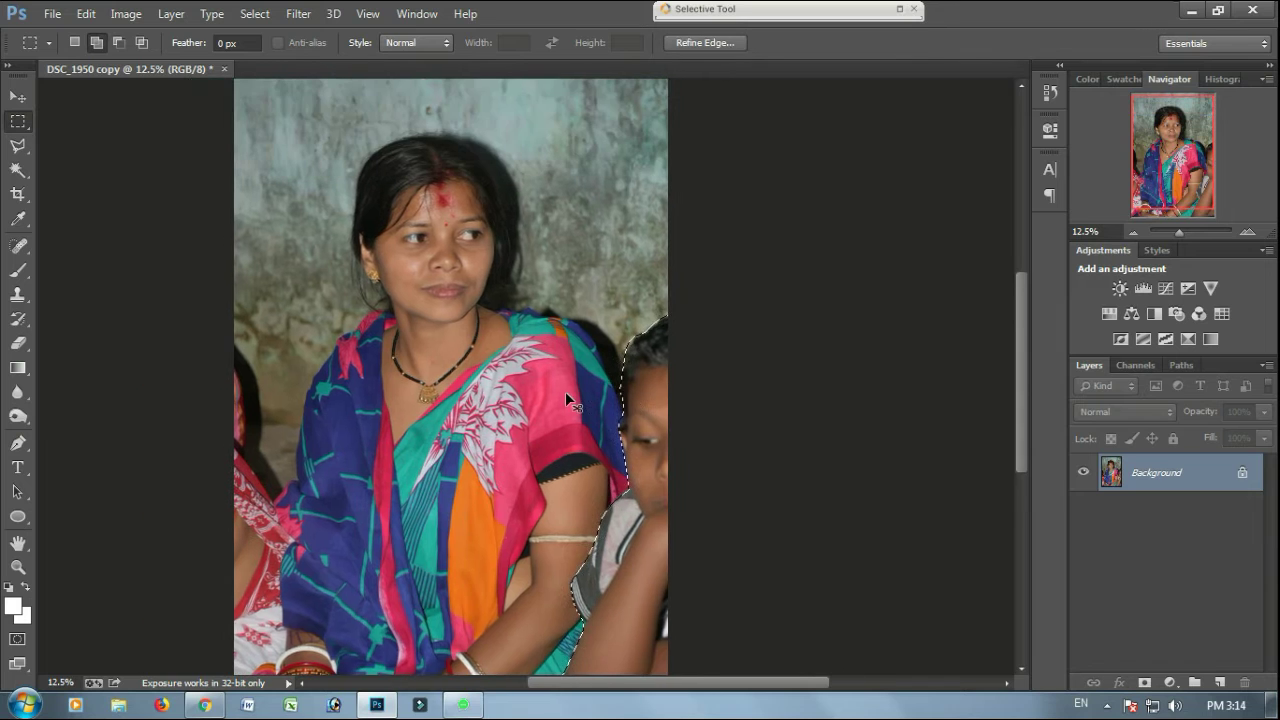
{"action": "key", "text": "ctrl+plus"}
{"action": "left_click", "coordinate": [18, 294]}
{"action": "scroll", "coordinate": [524, 279], "scroll_direction": "up", "scroll_amount": 1}
{"action": "scroll", "coordinate": [524, 279], "scroll_direction": "right", "scroll_amount": 2}
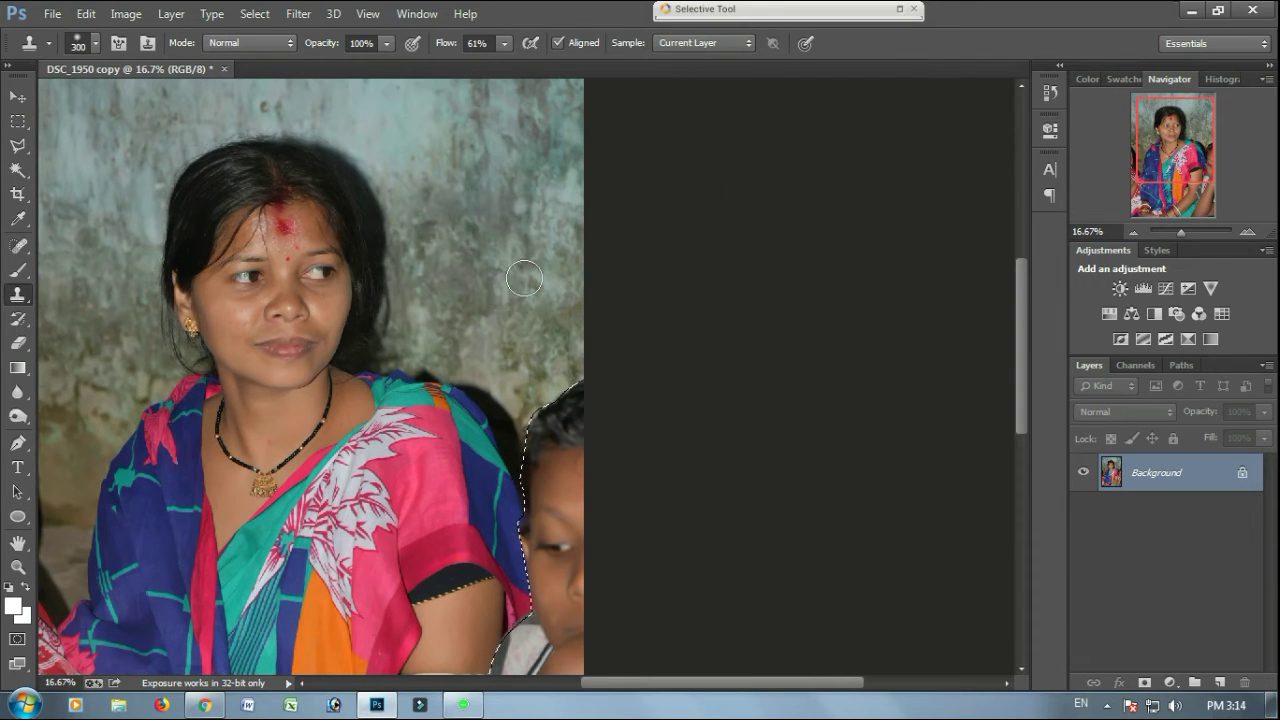
{"action": "key", "text": "bracketright"}
{"action": "key", "text": "bracketright"}
{"action": "key", "text": "bracketright"}
{"action": "key", "text": "bracketright"}
{"action": "key", "text": "bracketright"}
{"action": "key", "text": "bracketright"}
{"action": "key", "text": "bracketright"}
{"action": "left_click", "coordinate": [542, 262], "text": "alt"}
{"action": "left_click_drag", "start_coordinate": [550, 396], "coordinate": [556, 468]}
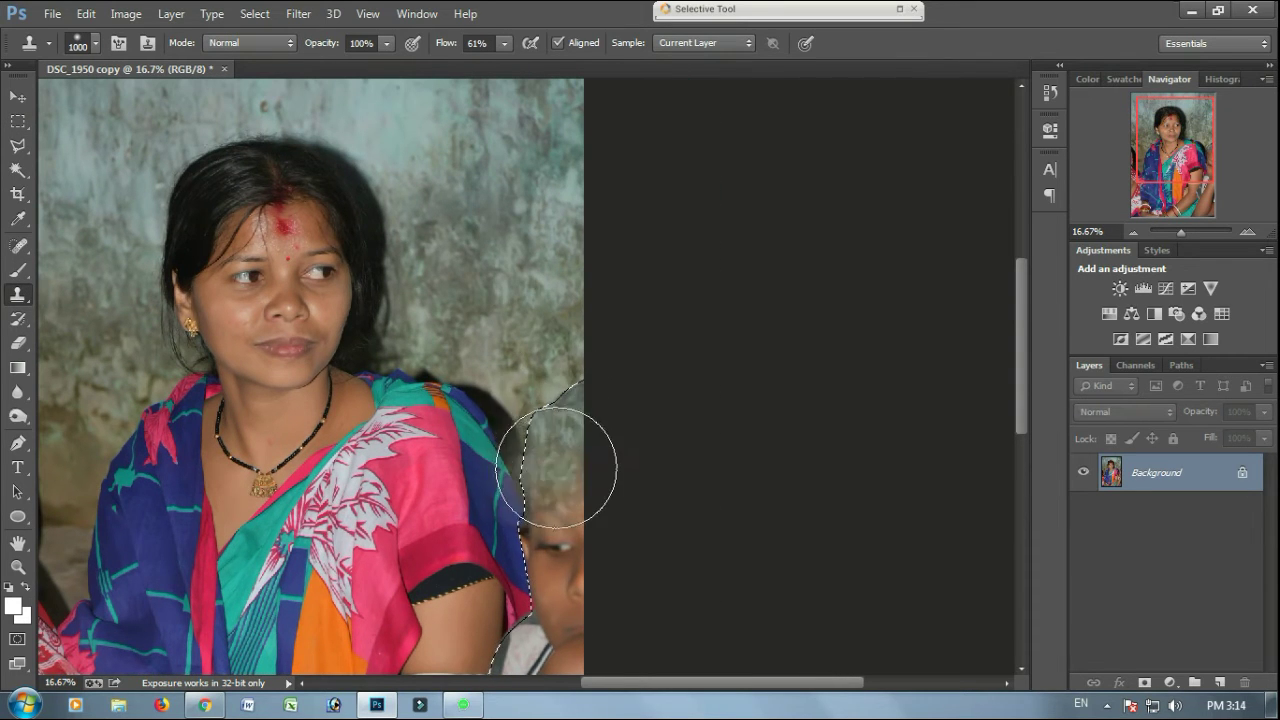
Step: Crop the photo tighter around the woman, cutting off most of the neighbouring people and her hands
{"action": "key", "text": "ctrl+minus"}
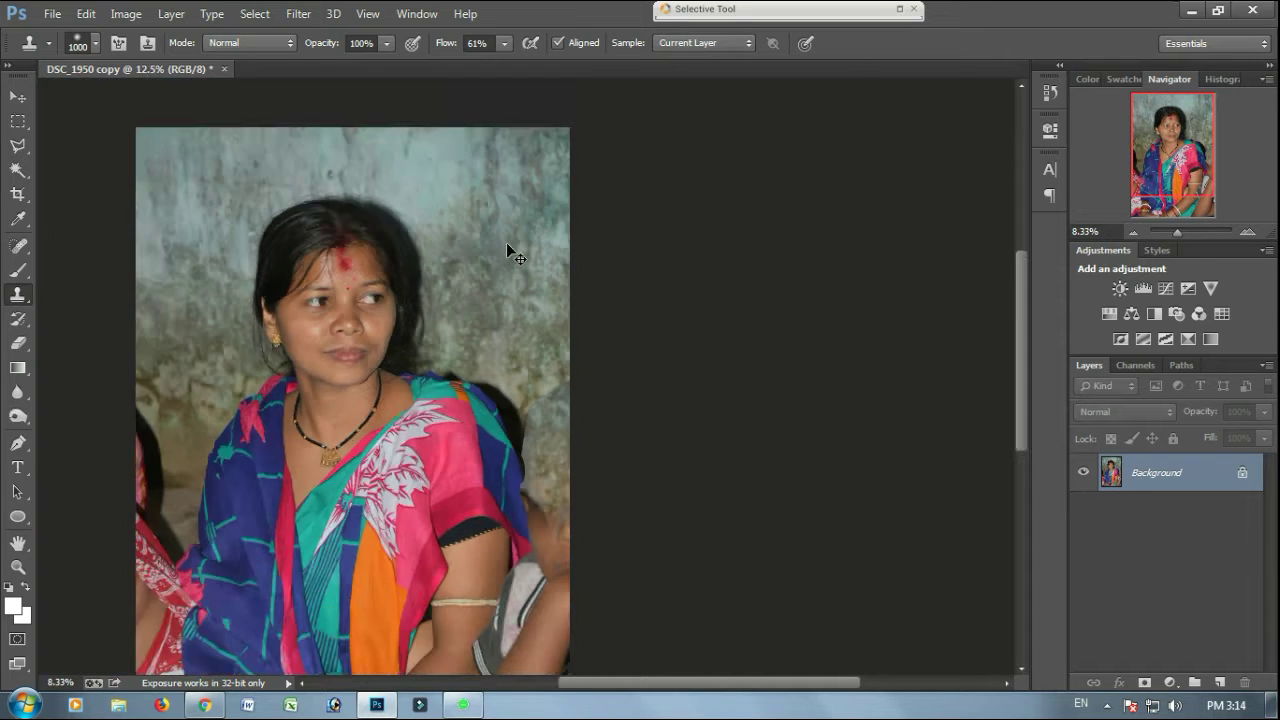
{"action": "key", "text": "ctrl+minus"}
{"action": "key", "text": "c"}
{"action": "left_click_drag", "start_coordinate": [669, 592], "coordinate": [639, 548]}
{"action": "left_click_drag", "start_coordinate": [606, 410], "coordinate": [613, 439]}
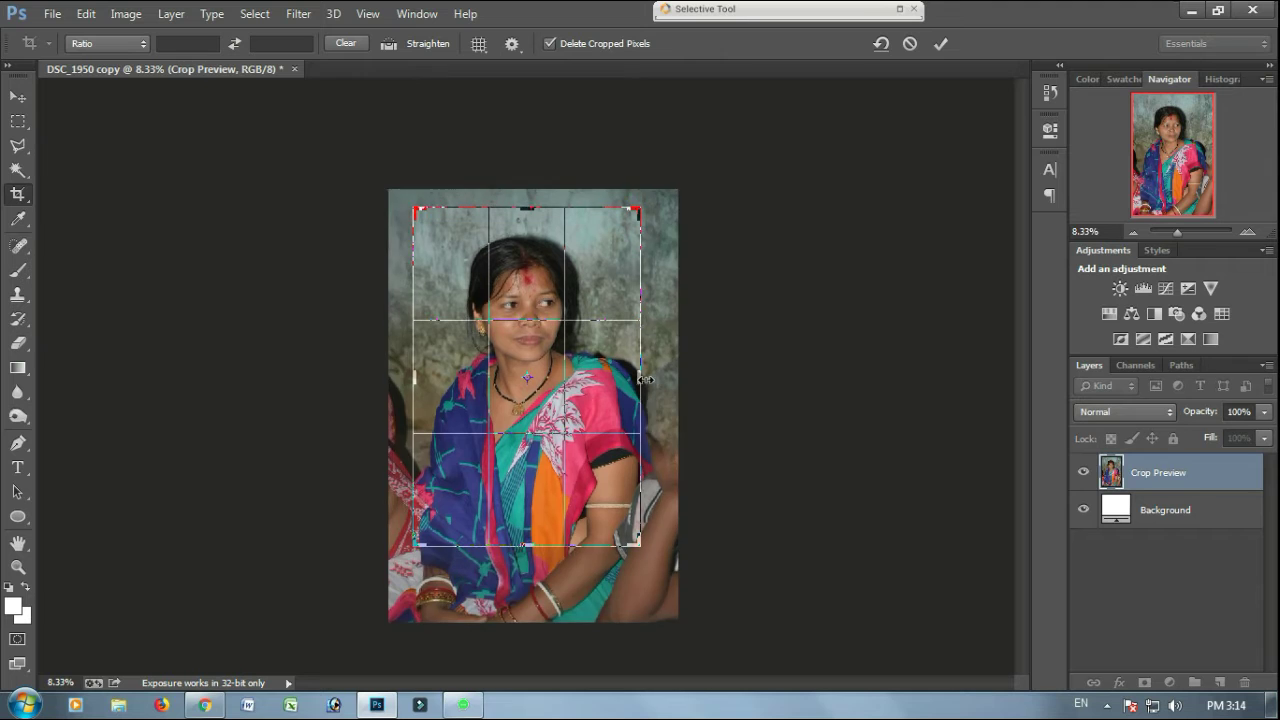
{"action": "left_click_drag", "start_coordinate": [647, 379], "coordinate": [652, 380]}
{"action": "left_click_drag", "start_coordinate": [526, 478], "coordinate": [526, 471]}
{"action": "key", "text": "Return"}
{"action": "key", "text": "ctrl+plus"}
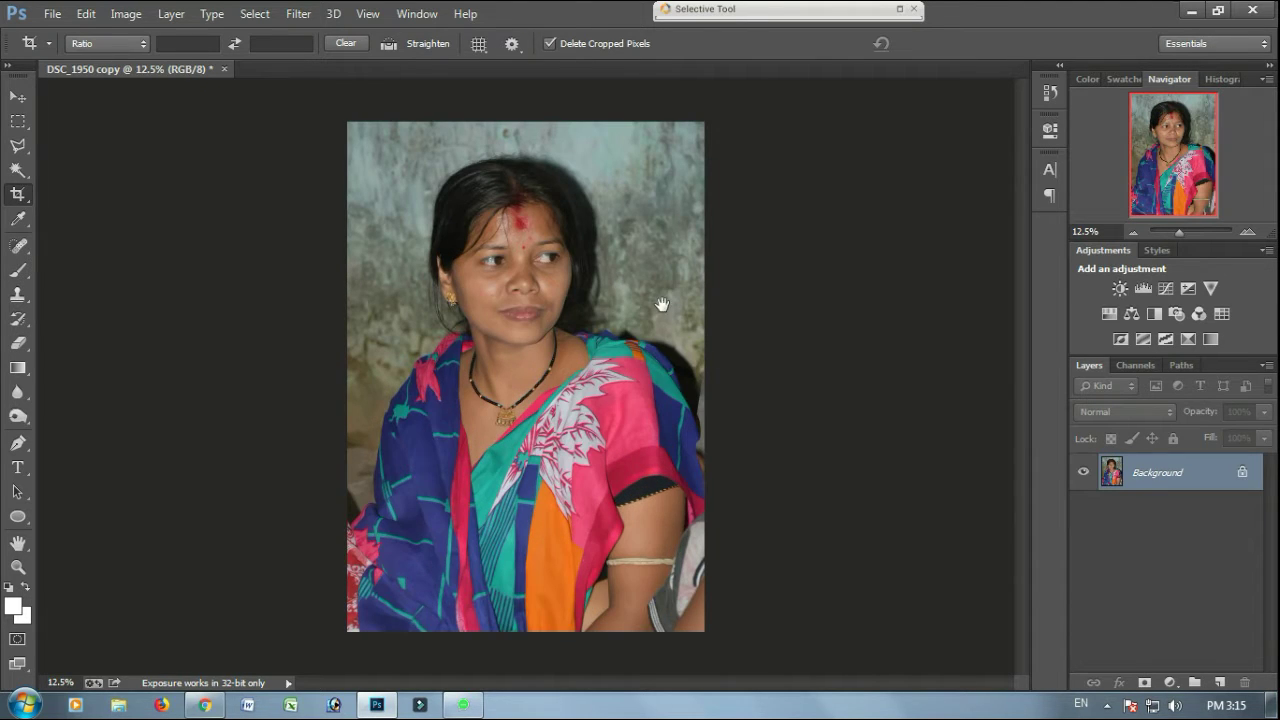
Step: Clone blue saree fabric over the leftover patch beside the woman's sleeve at the photo's edge, using a 200 px brush
{"action": "key", "text": "ctrl+plus"}
{"action": "left_click_drag", "start_coordinate": [694, 397], "coordinate": [568, 248]}
{"action": "key", "text": "ctrl+plus"}
{"action": "mouse_move", "coordinate": [601, 363]}
{"action": "left_mouse_down"}
{"action": "mouse_move", "coordinate": [429, 346]}
{"action": "mouse_move", "coordinate": [411, 384]}
{"action": "left_mouse_up"}
{"action": "left_click", "coordinate": [16, 297]}
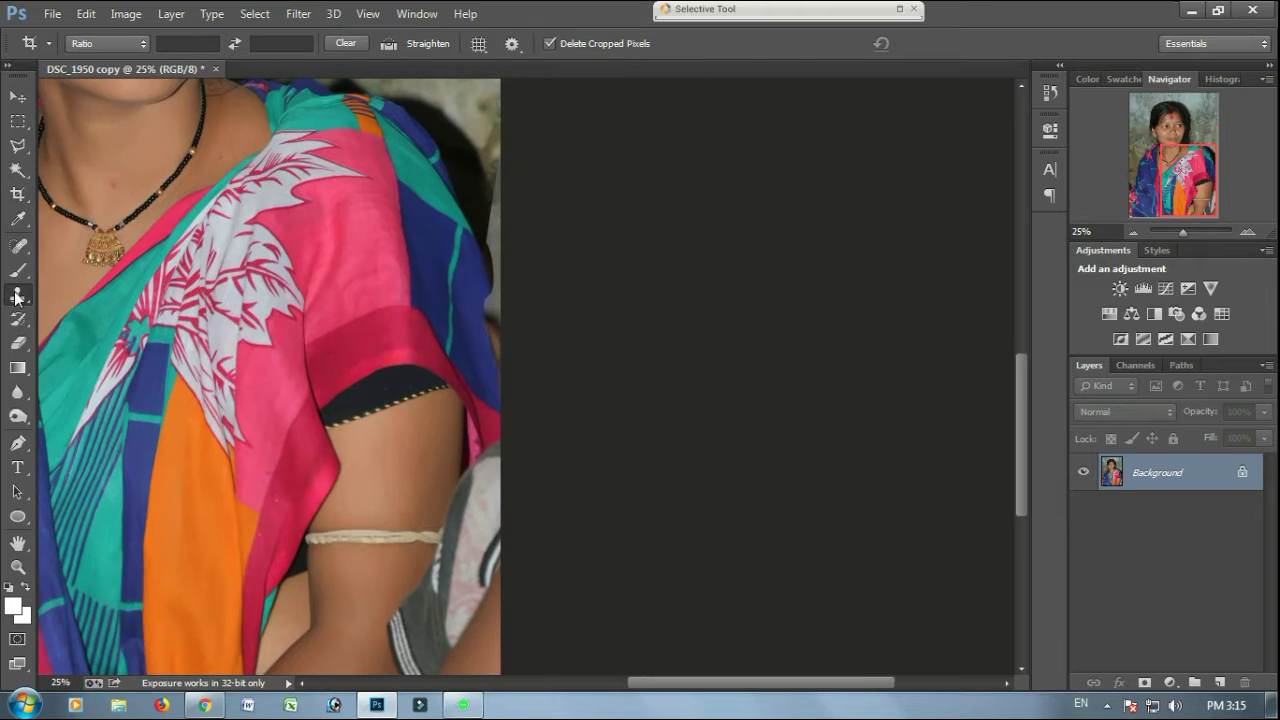
{"action": "key", "text": "bracketleft"}
{"action": "key", "text": "bracketleft"}
{"action": "key", "text": "bracketleft"}
{"action": "key", "text": "bracketleft"}
{"action": "key", "text": "bracketleft"}
{"action": "key", "text": "bracketleft"}
{"action": "key", "text": "bracketleft"}
{"action": "key", "text": "bracketleft"}
{"action": "key", "text": "bracketleft"}
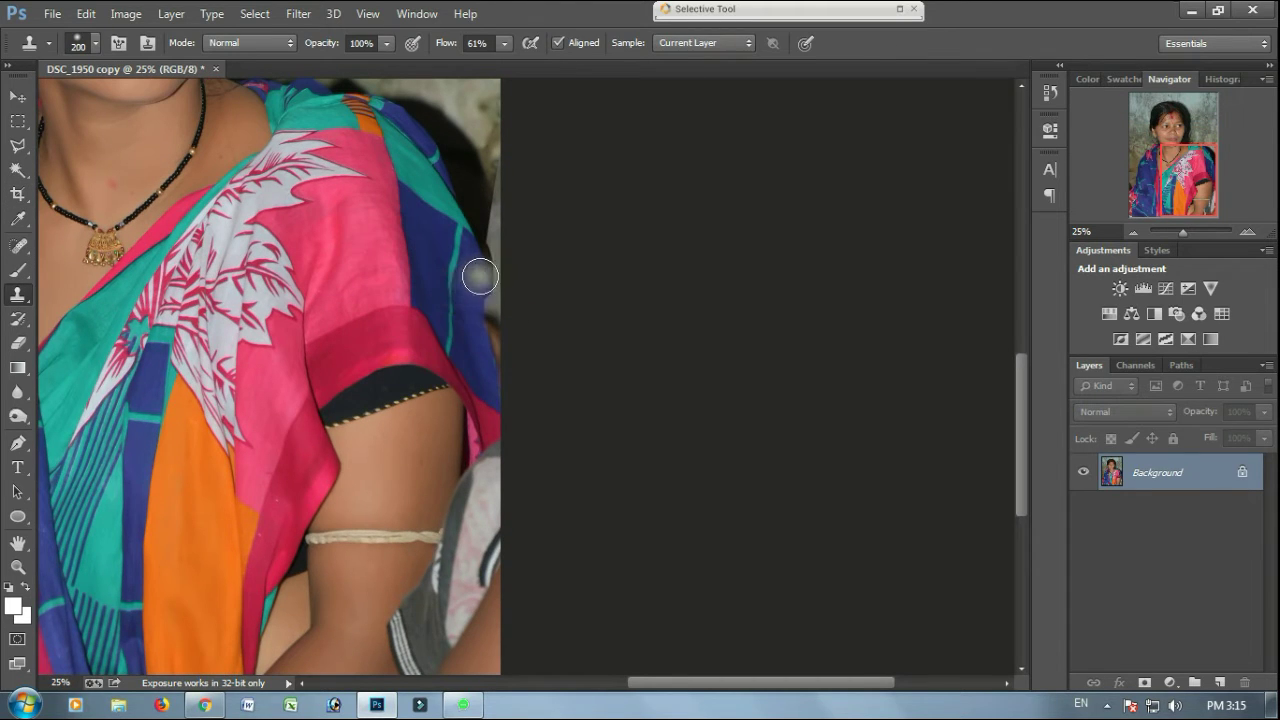
{"action": "mouse_move", "coordinate": [480, 277]}
{"action": "left_mouse_down"}
{"action": "mouse_move", "coordinate": [489, 323]}
{"action": "mouse_move", "coordinate": [486, 305]}
{"action": "left_mouse_up"}
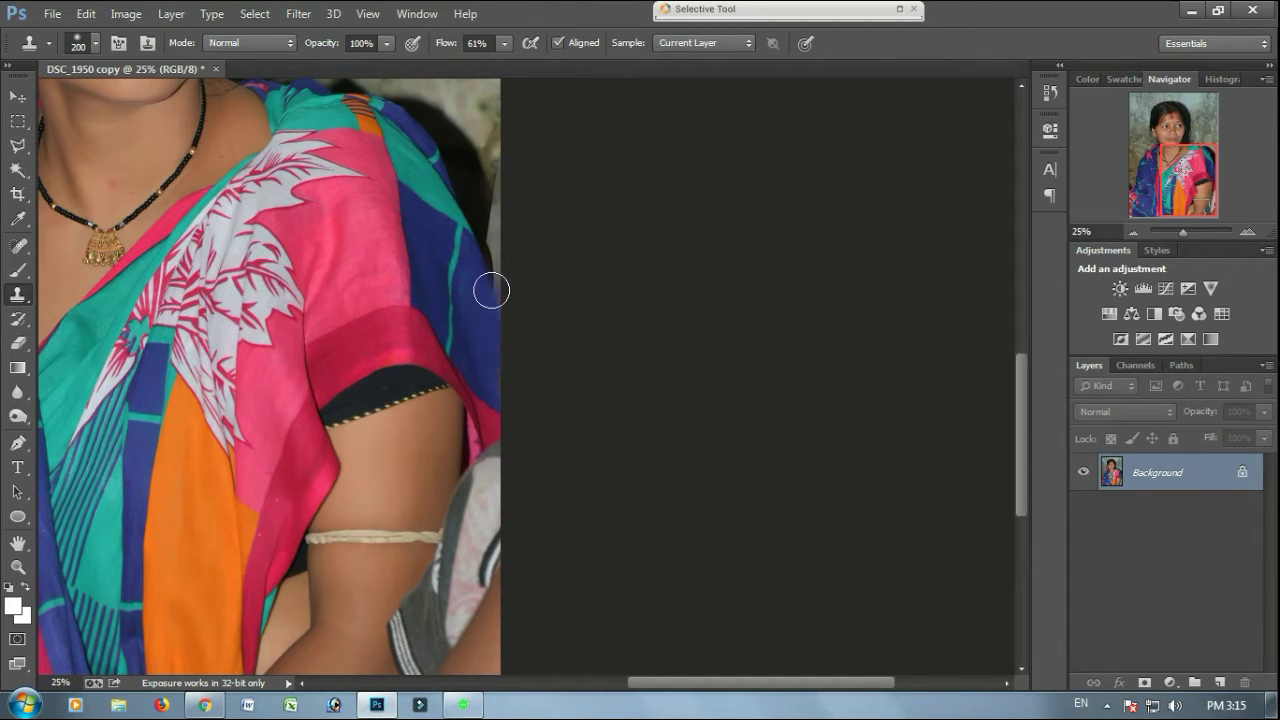
Step: Clean up the background edge beside the shoulder shadow with the Clone Stamp at 125 px
{"action": "scroll", "coordinate": [491, 290], "scroll_direction": "up", "scroll_amount": 3}
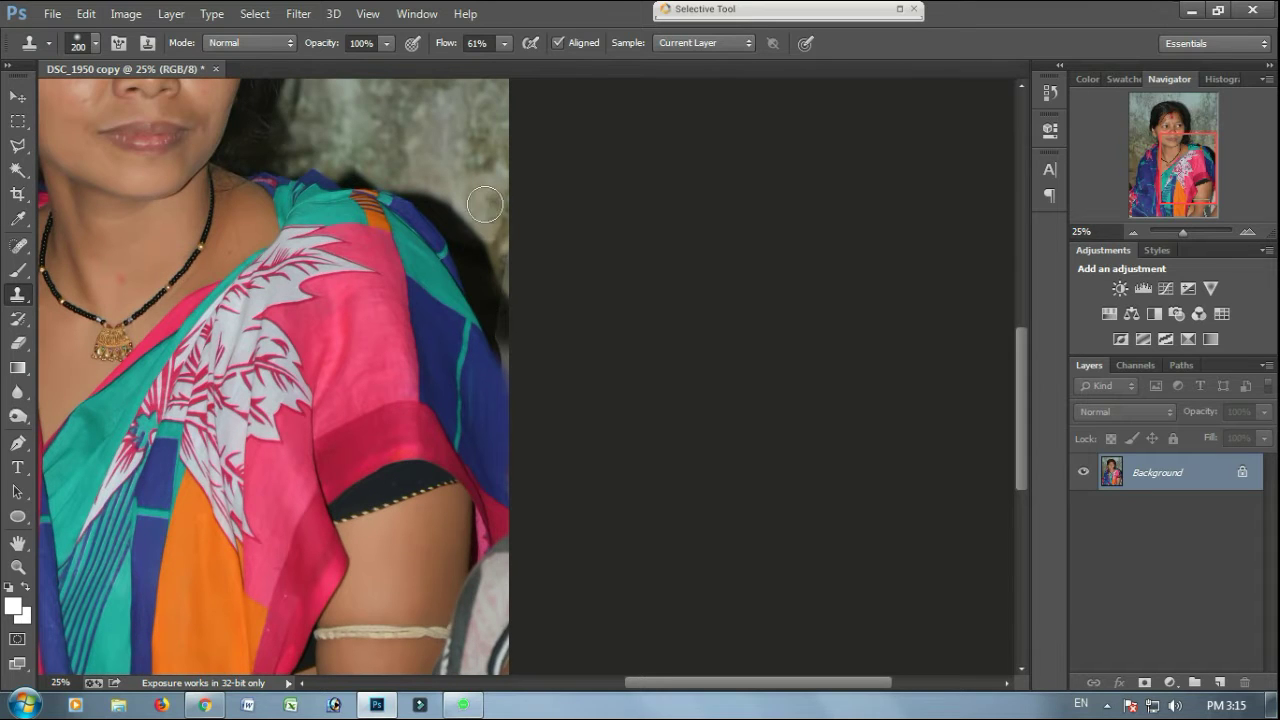
{"action": "key", "text": "bracketleft"}
{"action": "key", "text": "bracketleft"}
{"action": "key", "text": "bracketleft"}
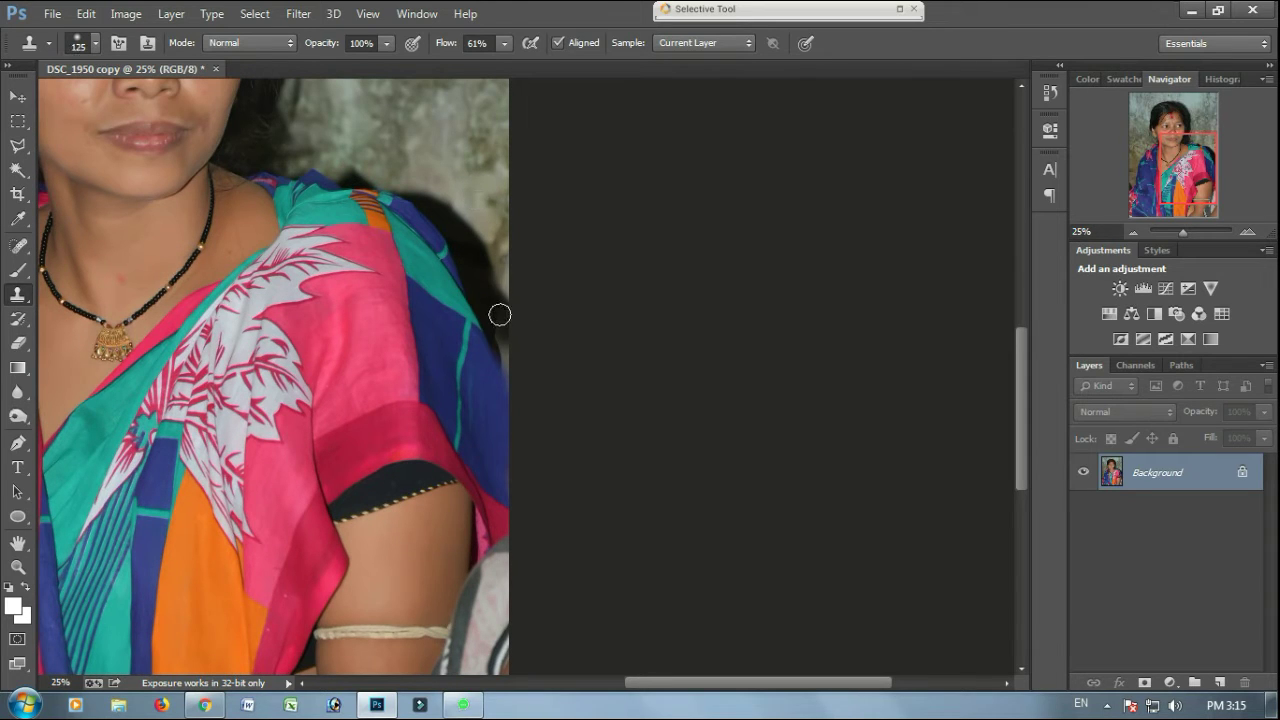
{"action": "left_click_drag", "start_coordinate": [508, 344], "coordinate": [501, 322]}
Step: Clone the boy's shirt fabric over his visible arm in the photo's lower corner
{"action": "left_click_drag", "start_coordinate": [541, 424], "coordinate": [523, 231]}
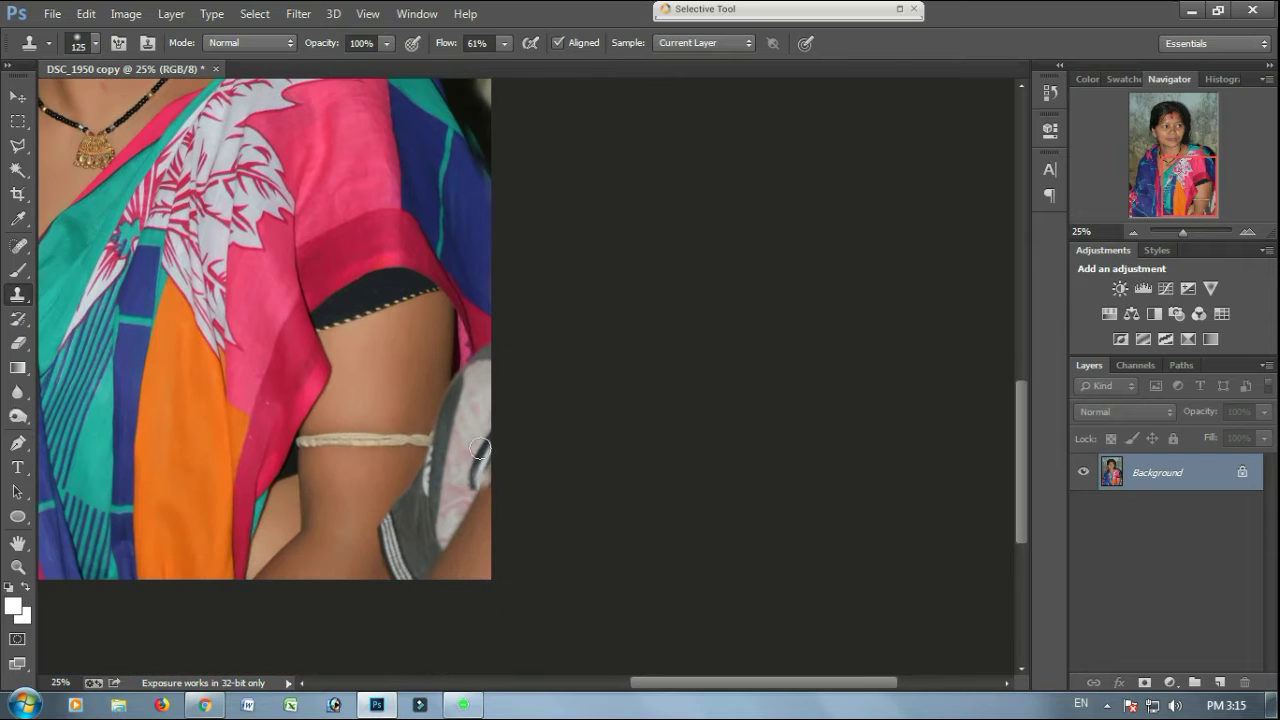
{"action": "left_click", "coordinate": [465, 496], "text": "alt"}
{"action": "left_click_drag", "start_coordinate": [462, 537], "coordinate": [462, 567]}
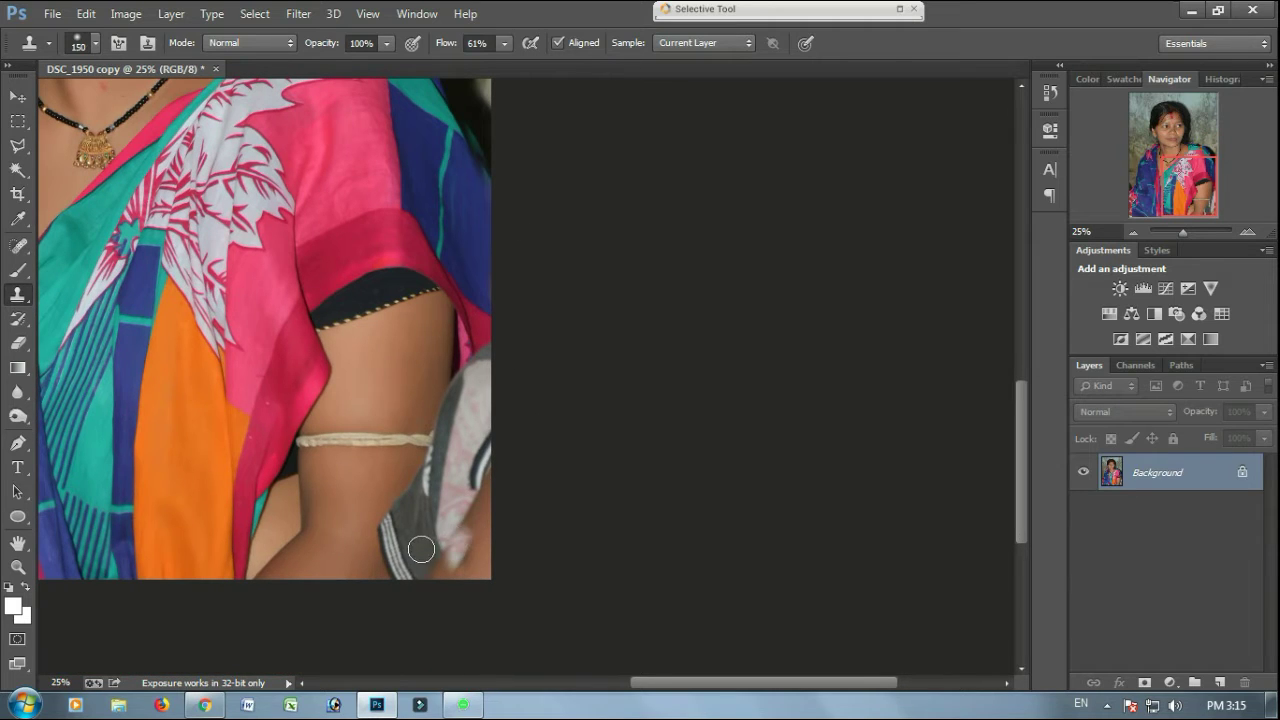
{"action": "scroll", "coordinate": [351, 451], "scroll_direction": "down", "scroll_amount": 2}
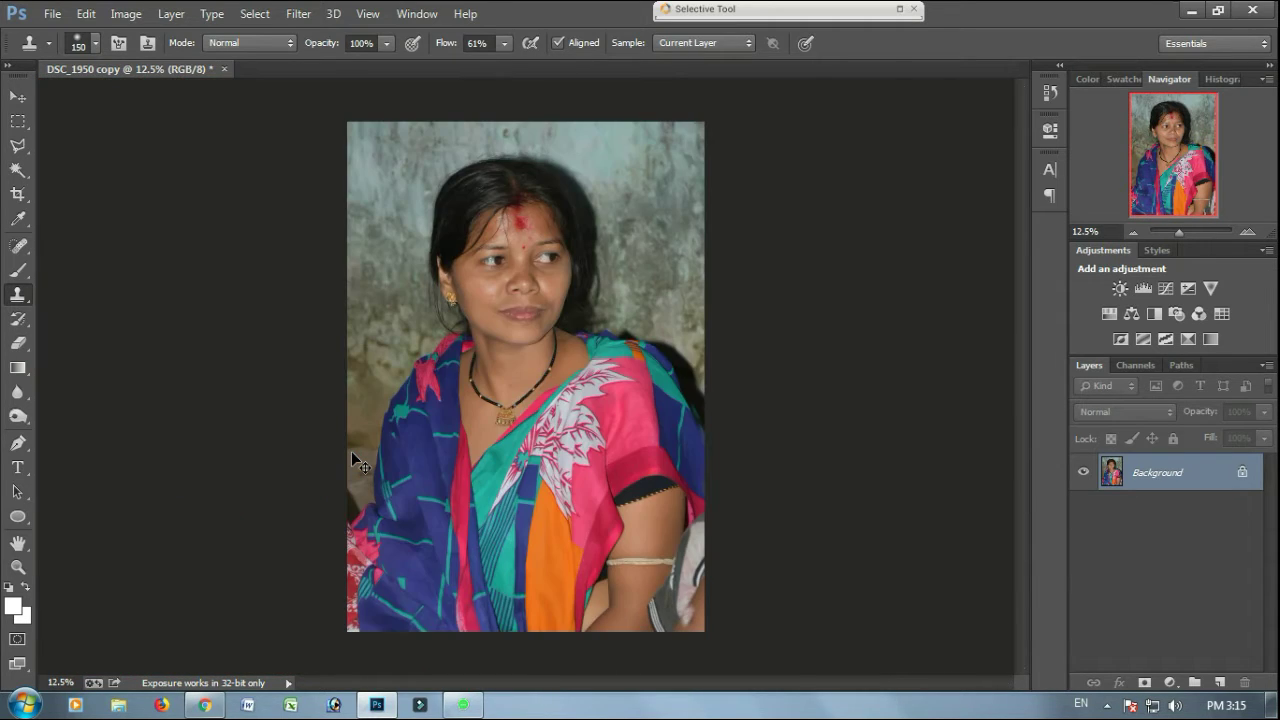
Step: Select the remaining part of the boy's shirt beside the woman's arm with the Polygonal Lasso
{"action": "key", "text": "ctrl+plus"}
{"action": "left_click_drag", "start_coordinate": [634, 466], "coordinate": [447, 327]}
{"action": "left_click", "coordinate": [14, 146]}
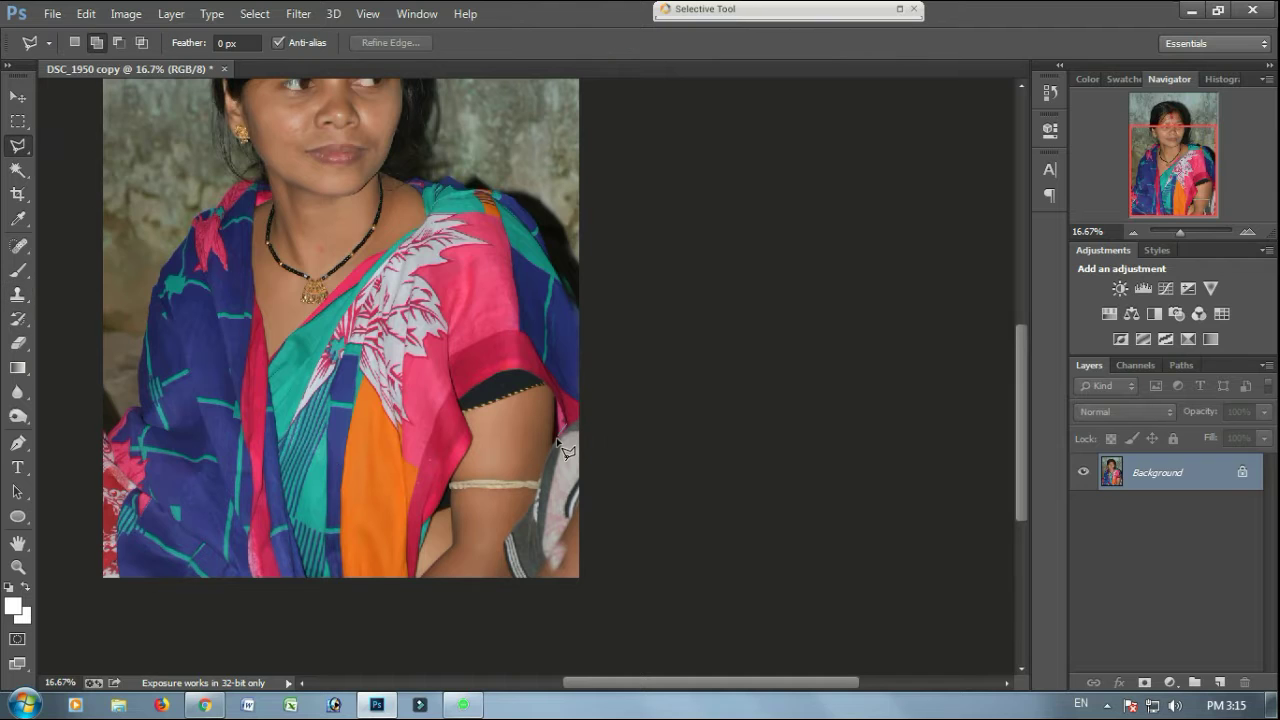
{"action": "left_click", "coordinate": [508, 558]}
{"action": "left_click", "coordinate": [519, 579]}
{"action": "left_click", "coordinate": [566, 589]}
{"action": "left_click", "coordinate": [598, 557]}
{"action": "left_click", "coordinate": [598, 406]}
{"action": "left_click", "coordinate": [569, 424]}
Step: Add the neighbour's red patterned cloth in the opposite lower corner to the selection
{"action": "left_click_drag", "start_coordinate": [128, 439], "coordinate": [281, 395]}
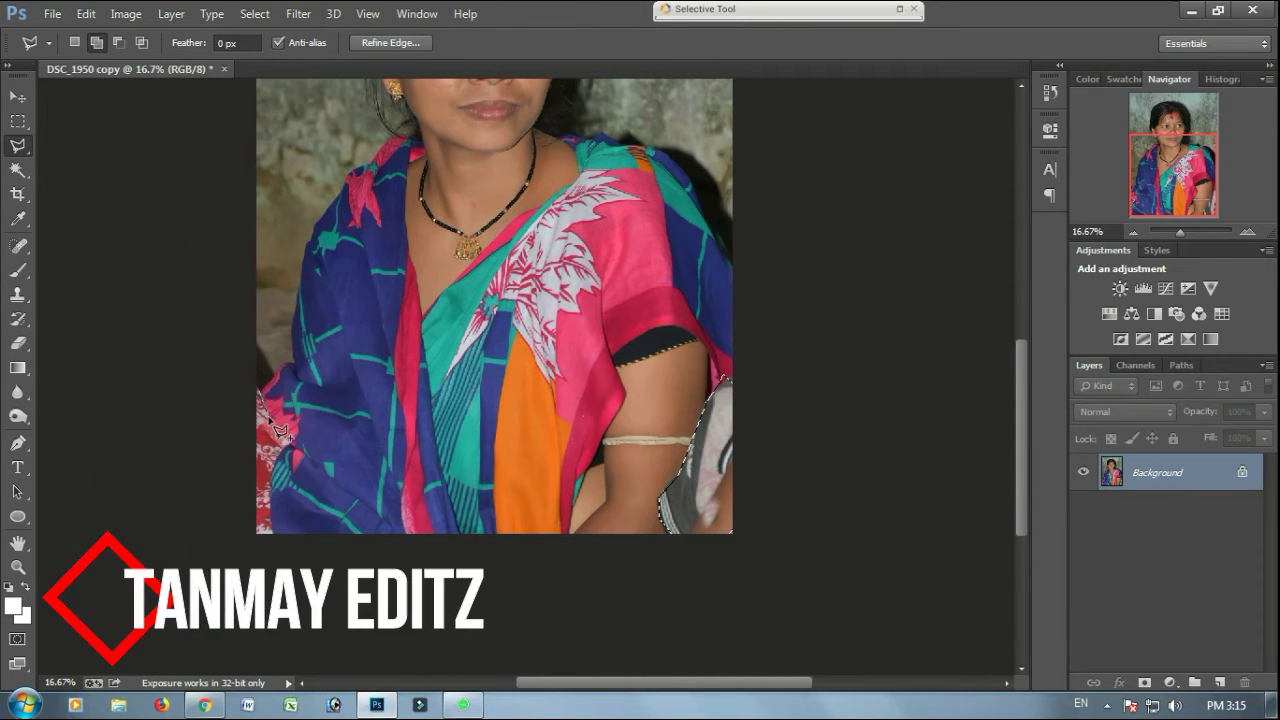
{"action": "left_click", "coordinate": [273, 532]}
{"action": "left_click", "coordinate": [235, 526]}
{"action": "left_click", "coordinate": [226, 467]}
{"action": "double_click", "coordinate": [252, 389]}
{"action": "key", "text": "ctrl+minus"}
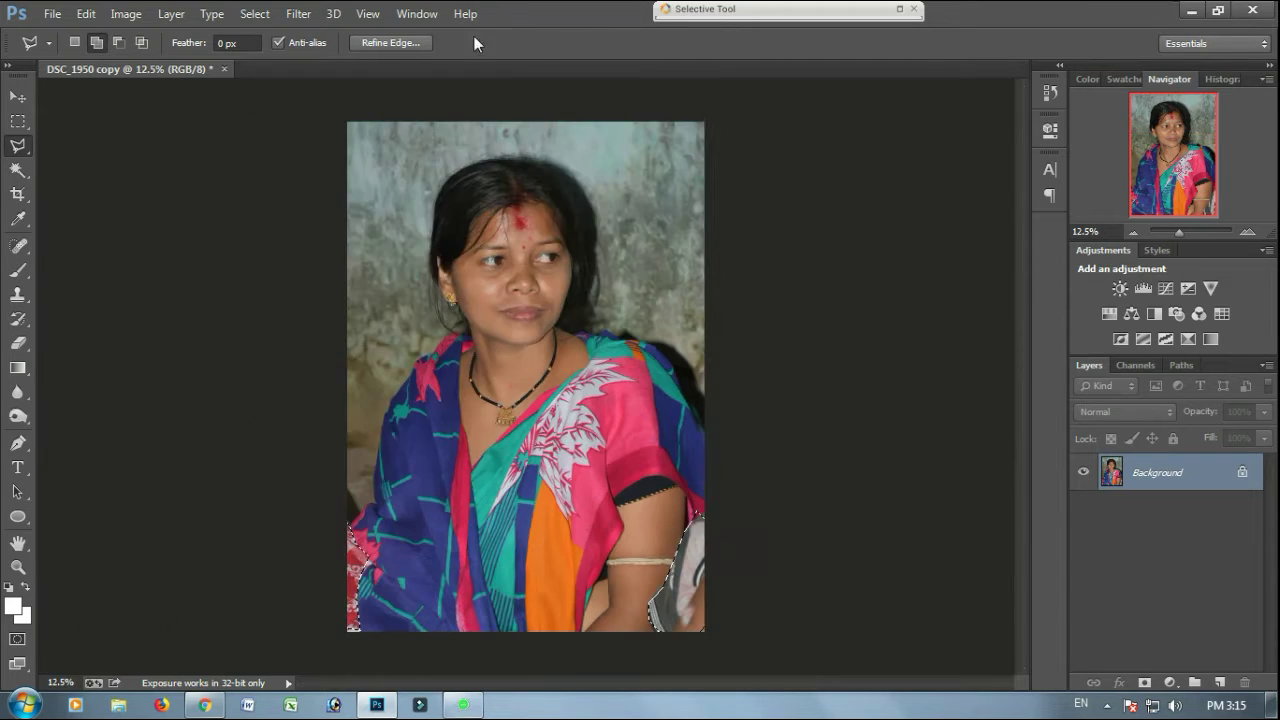
Step: Apply a Gaussian Blur with an increased radius to the two selected corner areas
{"action": "left_click", "coordinate": [298, 13]}
{"action": "mouse_move", "coordinate": [307, 222]}
{"action": "left_click", "coordinate": [590, 349]}
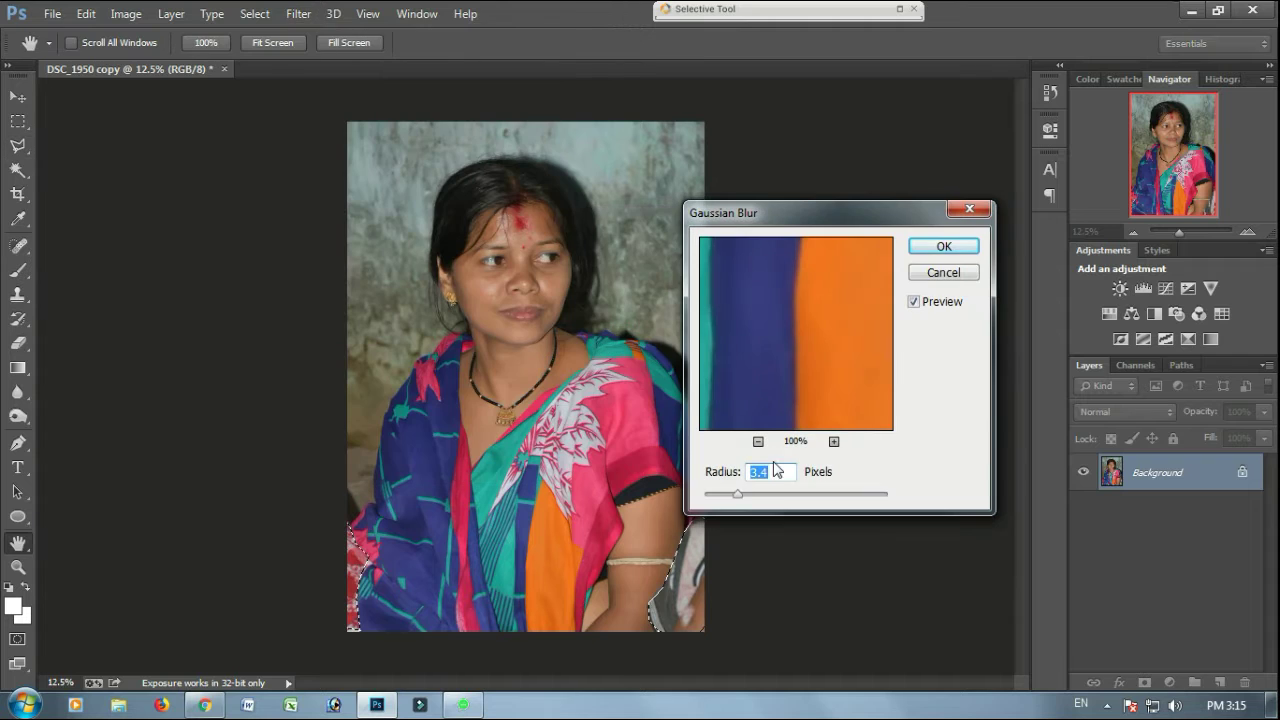
{"action": "mouse_move", "coordinate": [738, 497]}
{"action": "left_mouse_down"}
{"action": "mouse_move", "coordinate": [826, 490]}
{"action": "mouse_move", "coordinate": [757, 503]}
{"action": "left_mouse_up"}
{"action": "left_click", "coordinate": [944, 246]}
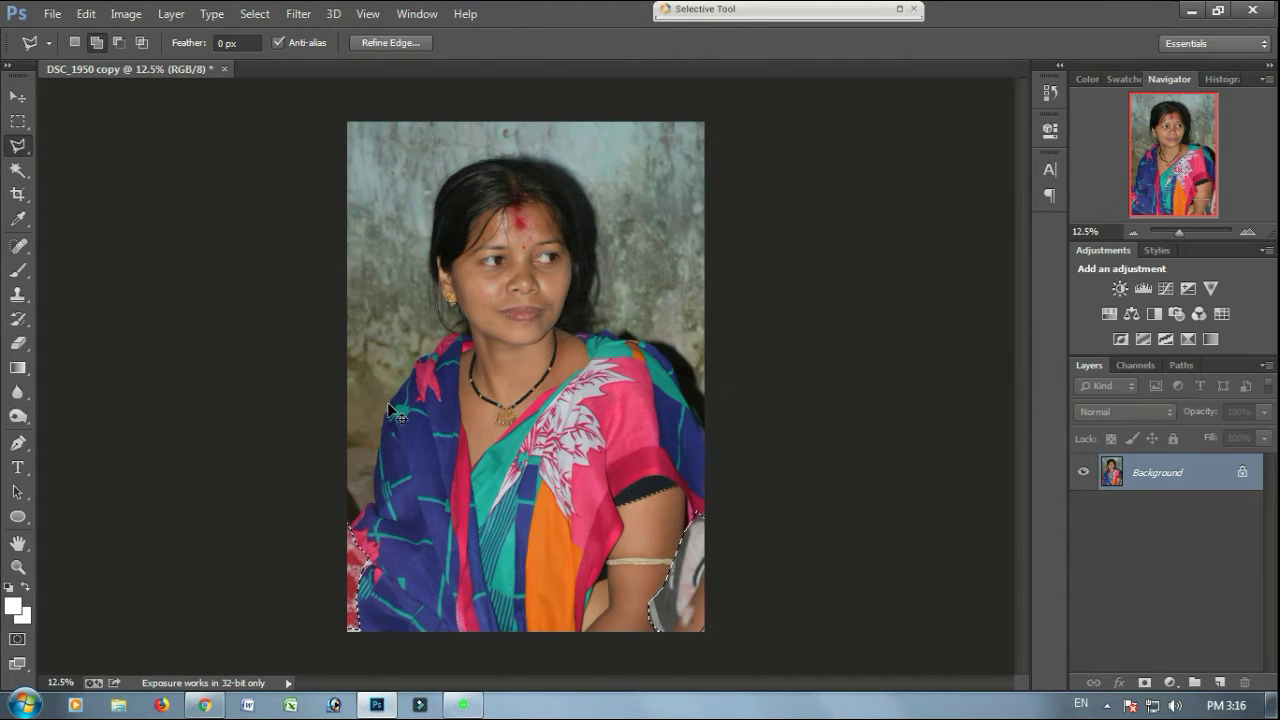
Step: Deselect, and clone the woman's saree pattern over the red cloth in the corner with 300 and 400 px brushes
{"action": "key", "text": "ctrl+d"}
{"action": "key", "text": "ctrl+plus"}
{"action": "left_click", "coordinate": [18, 294]}
{"action": "key", "text": "bracketright"}
{"action": "key", "text": "bracketright"}
{"action": "key", "text": "bracketright"}
{"action": "key", "text": "bracketright"}
{"action": "key", "text": "bracketright"}
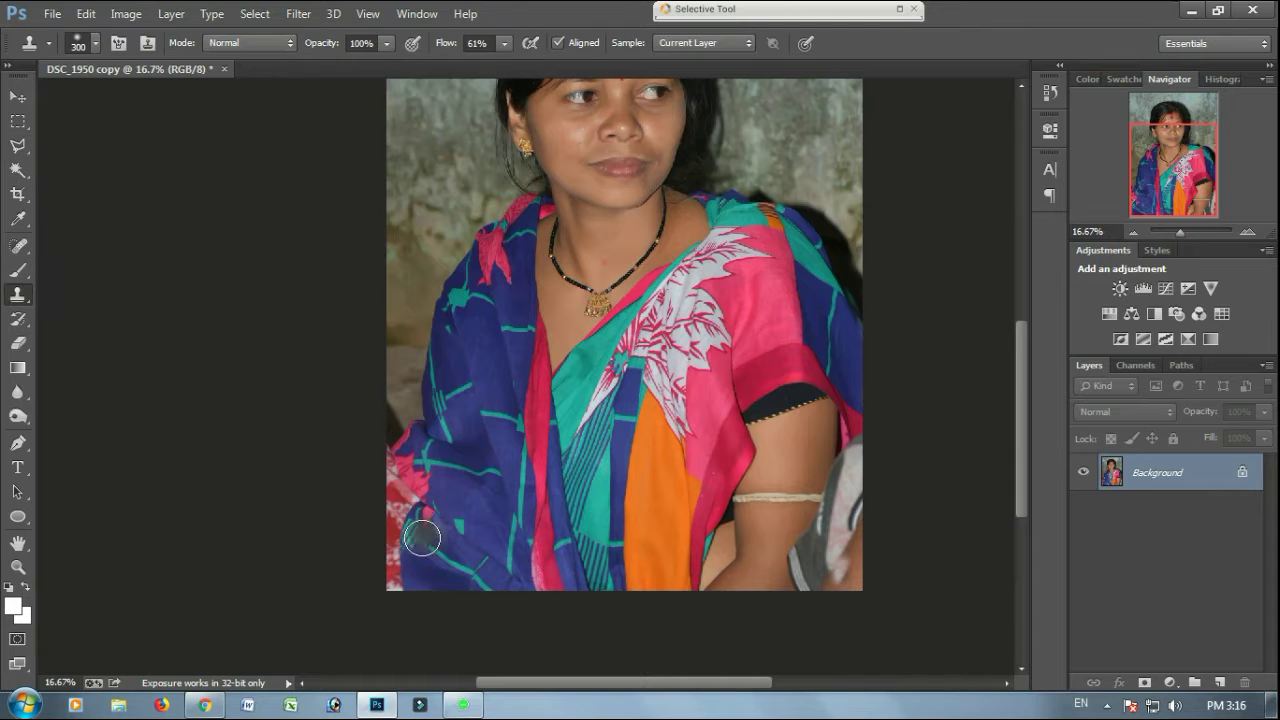
{"action": "left_click", "coordinate": [425, 534], "text": "alt"}
{"action": "left_click", "coordinate": [397, 525]}
{"action": "mouse_move", "coordinate": [398, 525]}
{"action": "left_mouse_down"}
{"action": "mouse_move", "coordinate": [397, 571]}
{"action": "mouse_move", "coordinate": [434, 571]}
{"action": "mouse_move", "coordinate": [395, 580]}
{"action": "mouse_move", "coordinate": [394, 537]}
{"action": "mouse_move", "coordinate": [394, 557]}
{"action": "left_mouse_up"}
{"action": "left_click", "coordinate": [417, 487], "text": "alt"}
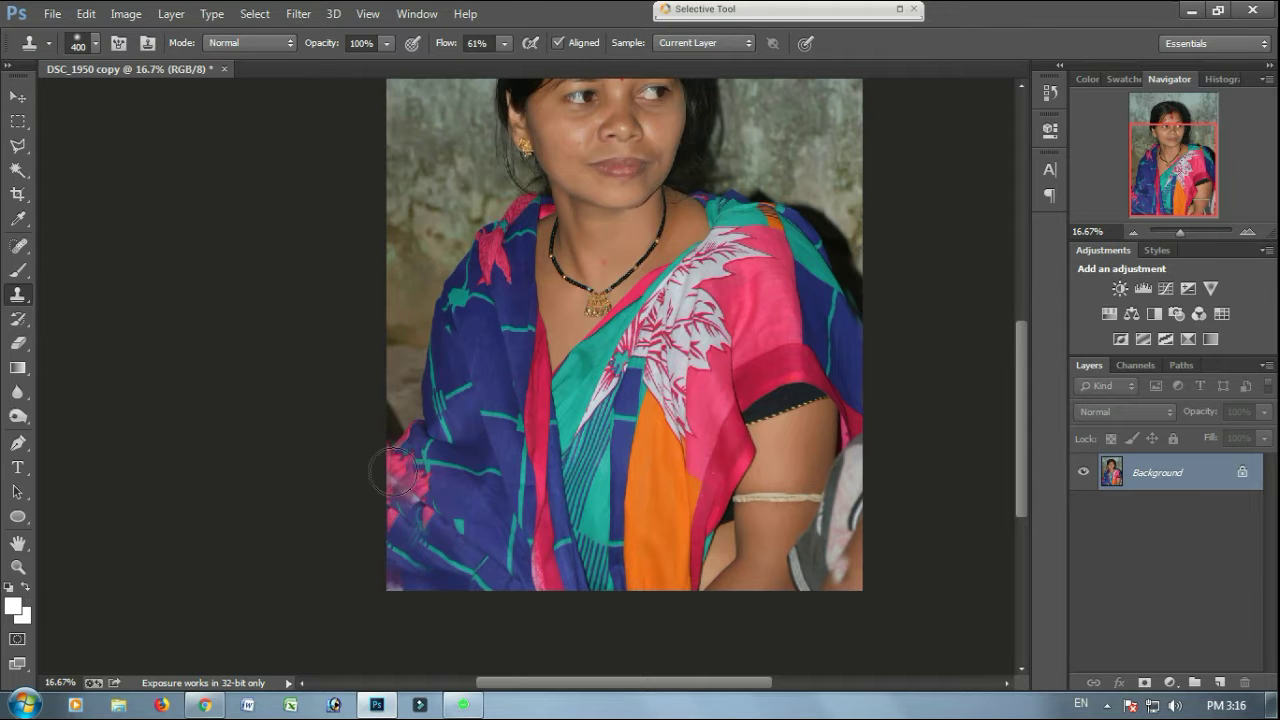
{"action": "left_click", "coordinate": [395, 468]}
Step: Refine the cloned saree area at the photo's lower edge using a 200 px Clone Stamp brush
{"action": "key", "text": "ctrl+plus"}
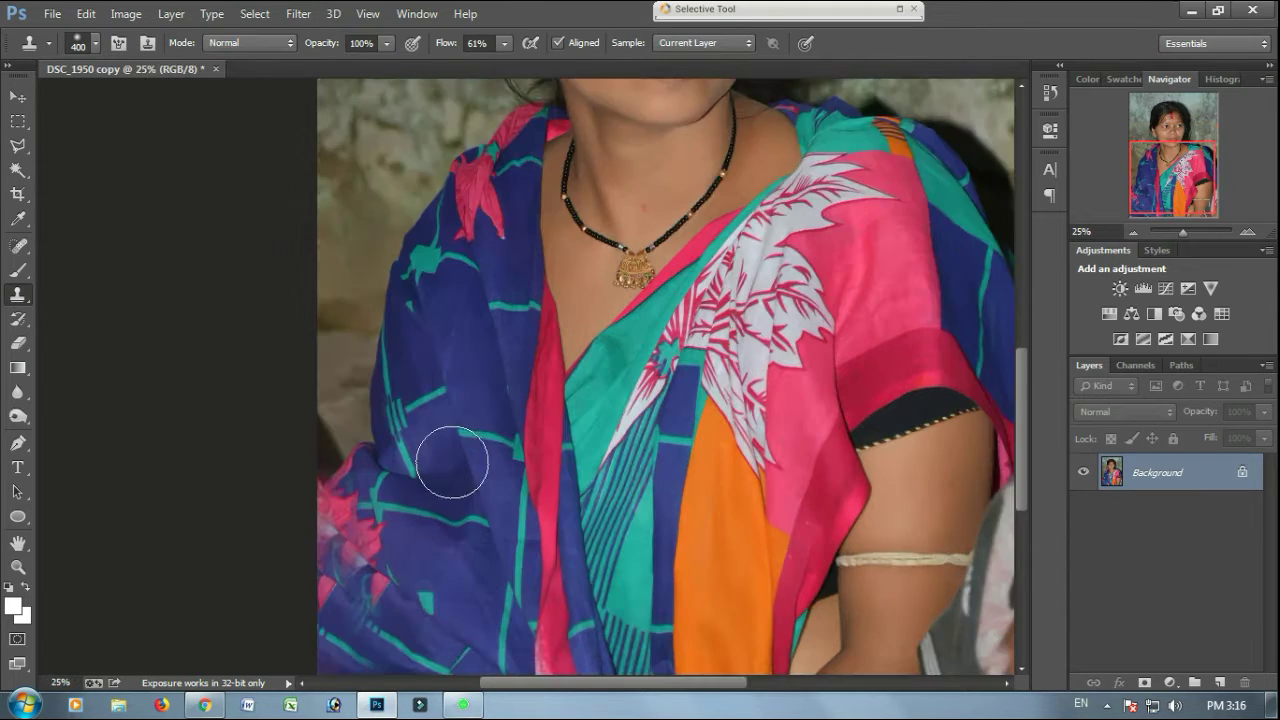
{"action": "left_click_drag", "start_coordinate": [437, 467], "coordinate": [520, 320]}
{"action": "scroll", "coordinate": [468, 455], "scroll_direction": "up", "scroll_amount": 3}
{"action": "key", "text": "bracketleft"}
{"action": "key", "text": "bracketleft"}
{"action": "key", "text": "bracketleft"}
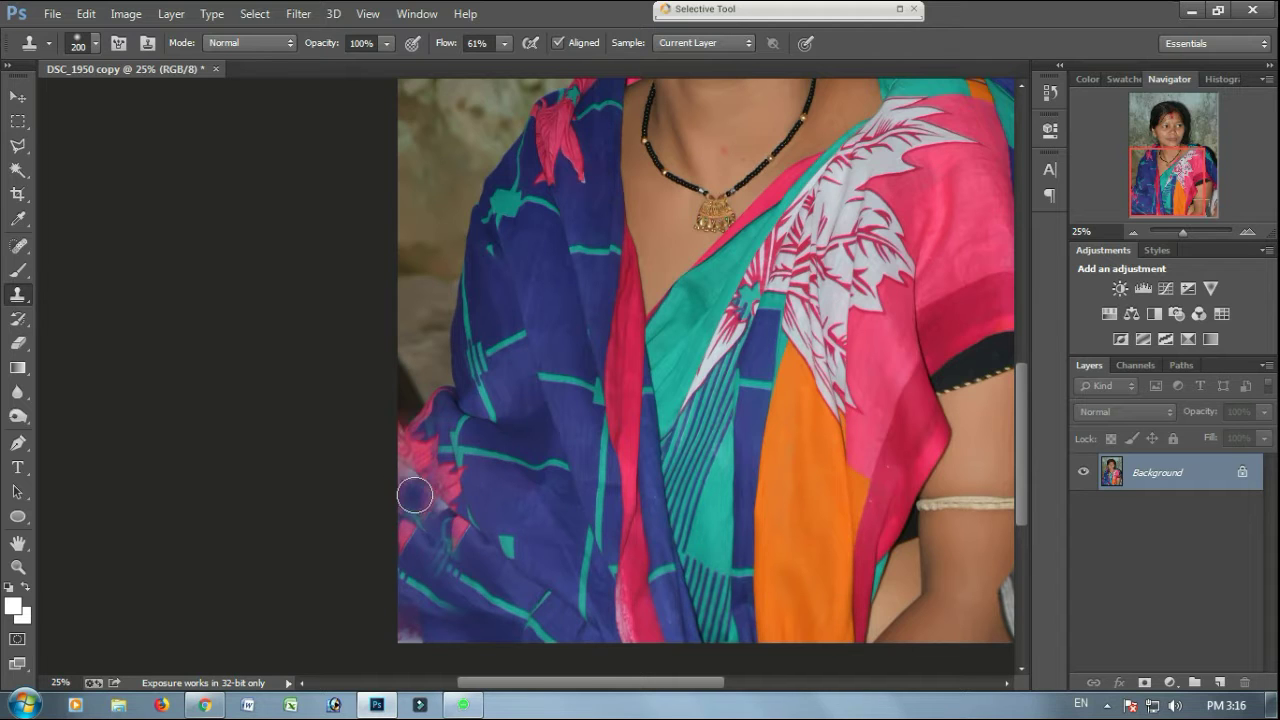
{"action": "key", "text": "ctrl+minus"}
{"action": "key", "text": "ctrl+minus"}
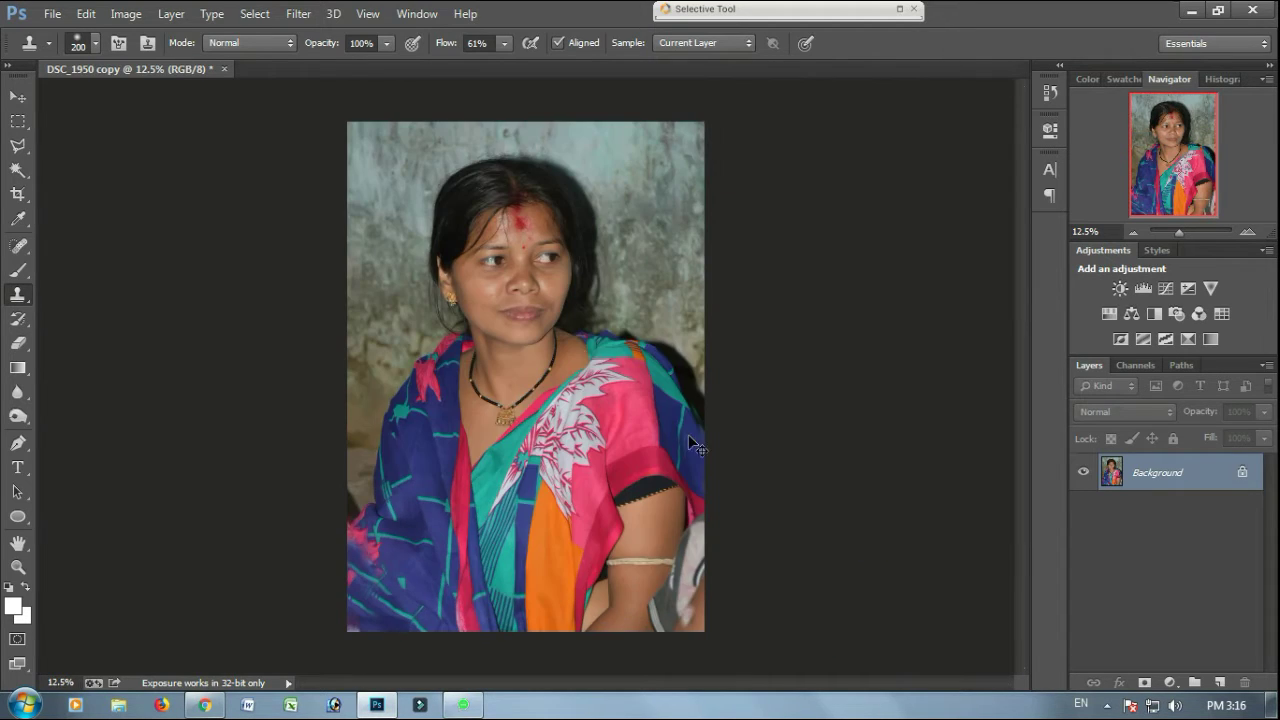
Step: Duplicate the Background layer
{"action": "key", "text": "ctrl+plus"}
{"action": "key", "text": "ctrl+plus"}
{"action": "key", "text": "ctrl+plus"}
{"action": "left_click_drag", "start_coordinate": [569, 297], "coordinate": [484, 584]}
{"action": "left_click_drag", "start_coordinate": [1208, 490], "coordinate": [1220, 682]}
{"action": "key", "text": "ctrl+plus"}
{"action": "left_click_drag", "start_coordinate": [594, 386], "coordinate": [542, 505]}
Step: Smooth the forehead skin around the red mark using the Smudge tool at 14% strength with a 90 px brush
{"action": "right_click", "coordinate": [18, 393]}
{"action": "left_click", "coordinate": [90, 424]}
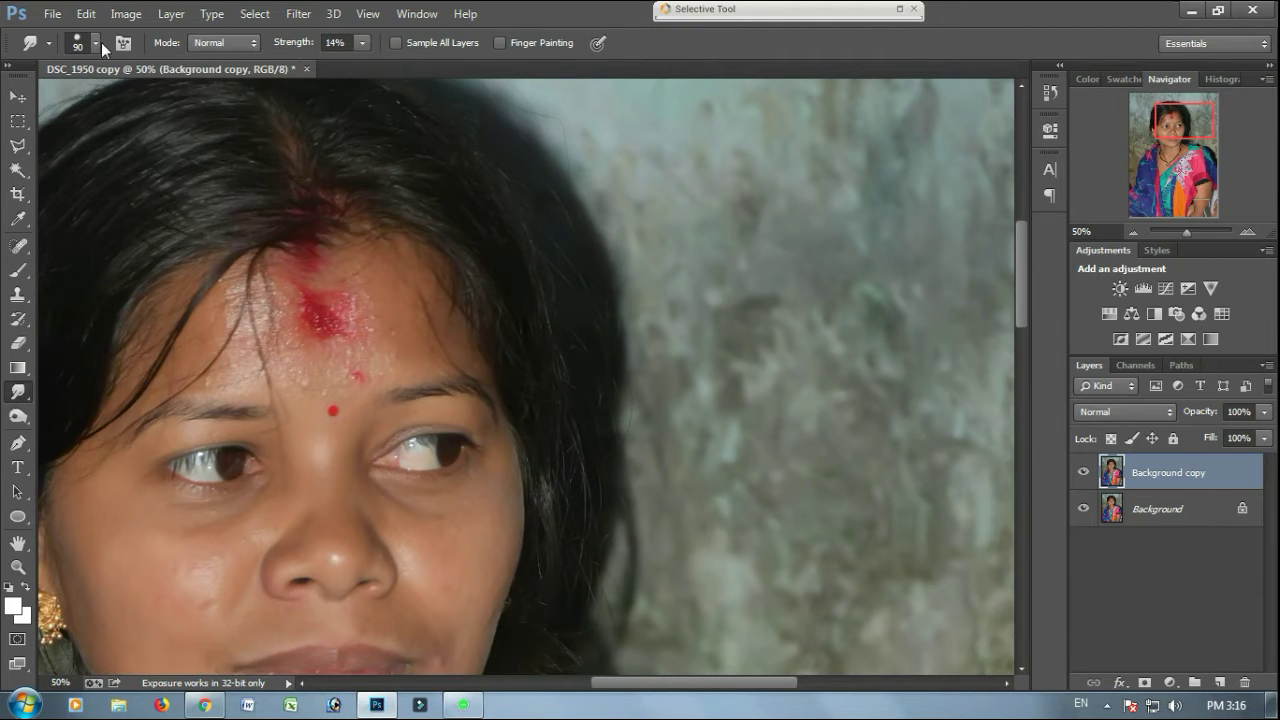
{"action": "left_click", "coordinate": [96, 43]}
{"action": "left_click", "coordinate": [498, 50]}
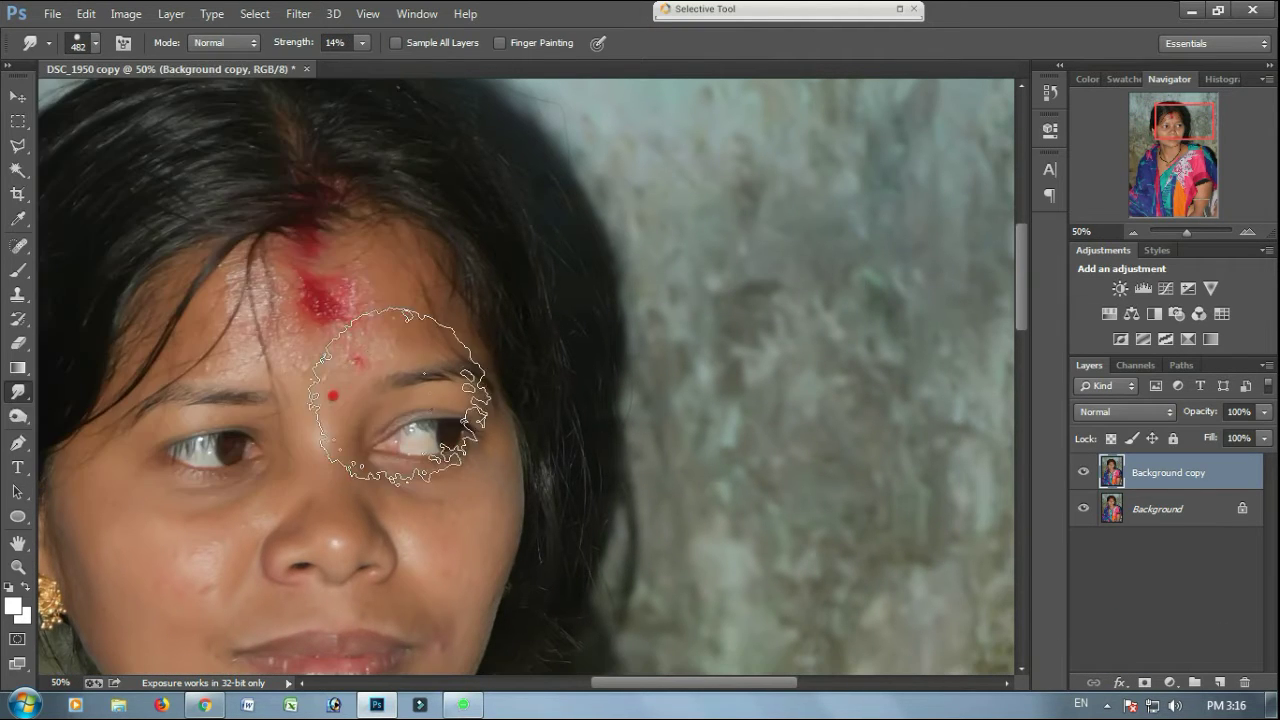
{"action": "key", "text": "bracketleft"}
{"action": "key", "text": "bracketleft"}
{"action": "key", "text": "bracketleft"}
{"action": "key", "text": "bracketleft"}
{"action": "key", "text": "bracketleft"}
{"action": "key", "text": "bracketleft"}
{"action": "key", "text": "bracketleft"}
{"action": "key", "text": "bracketleft"}
{"action": "key", "text": "bracketleft"}
{"action": "key", "text": "bracketleft"}
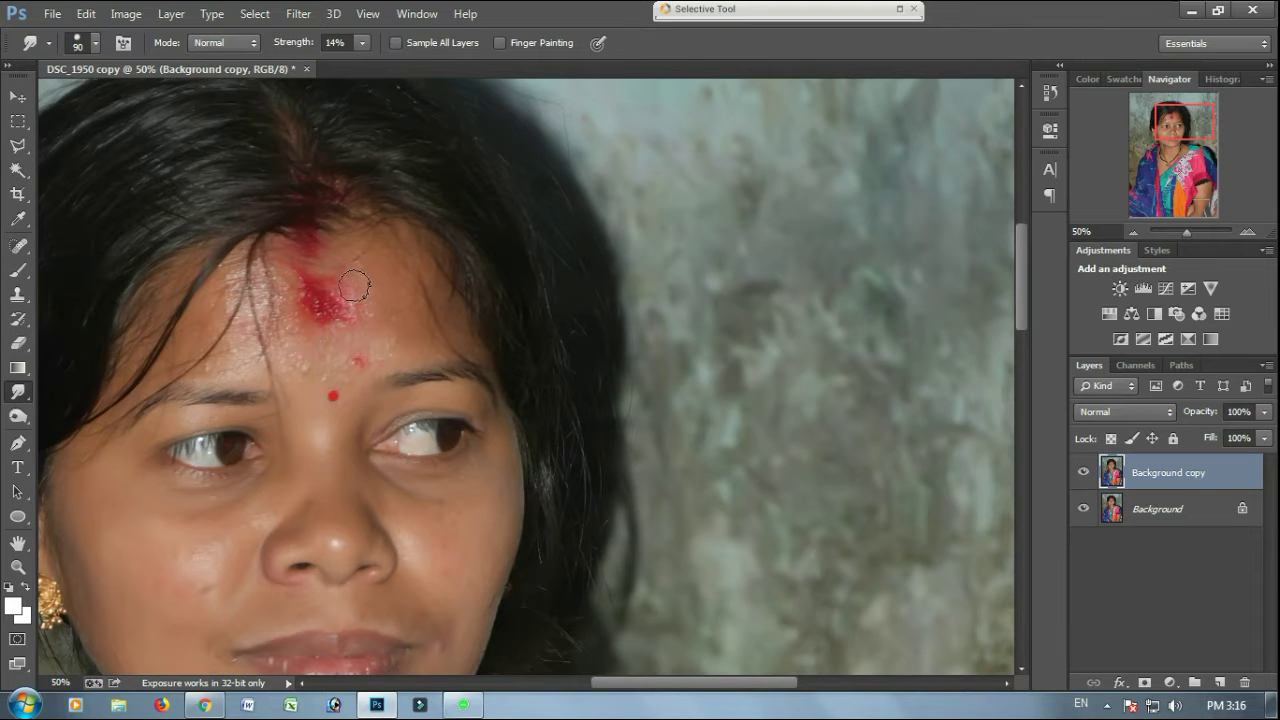
{"action": "left_click_drag", "start_coordinate": [335, 320], "coordinate": [371, 318]}
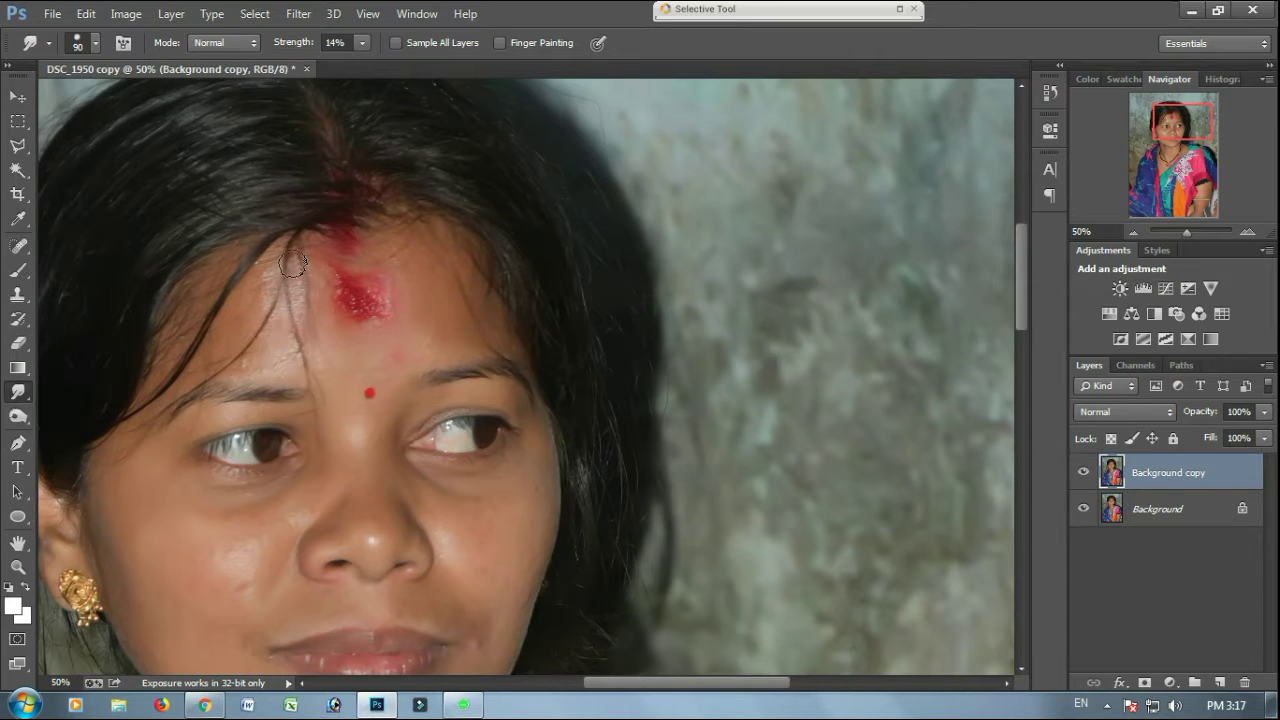
Step: Remove the thin stray hairs crossing the forehead with a content-aware Spot Healing Brush at 20 and 40 px
{"action": "left_click", "coordinate": [18, 245]}
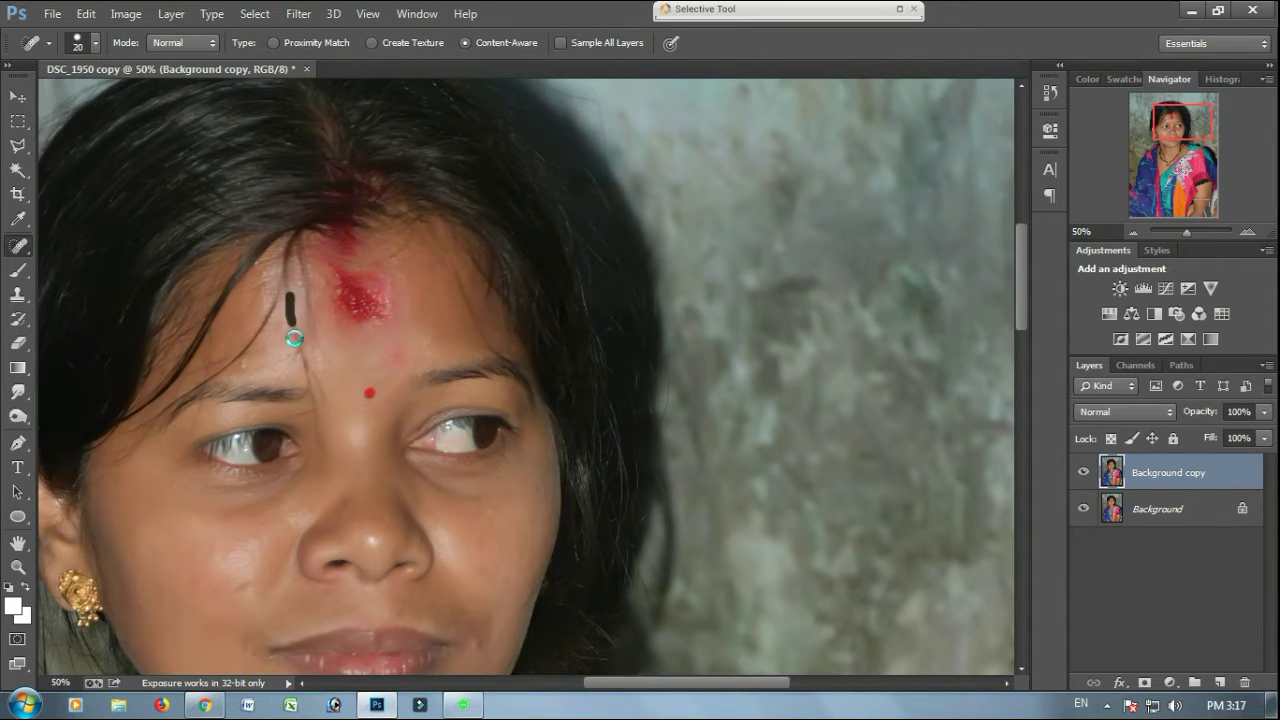
{"action": "mouse_move", "coordinate": [265, 300]}
{"action": "left_mouse_down"}
{"action": "mouse_move", "coordinate": [236, 362]}
{"action": "mouse_move", "coordinate": [205, 375]}
{"action": "left_mouse_up"}
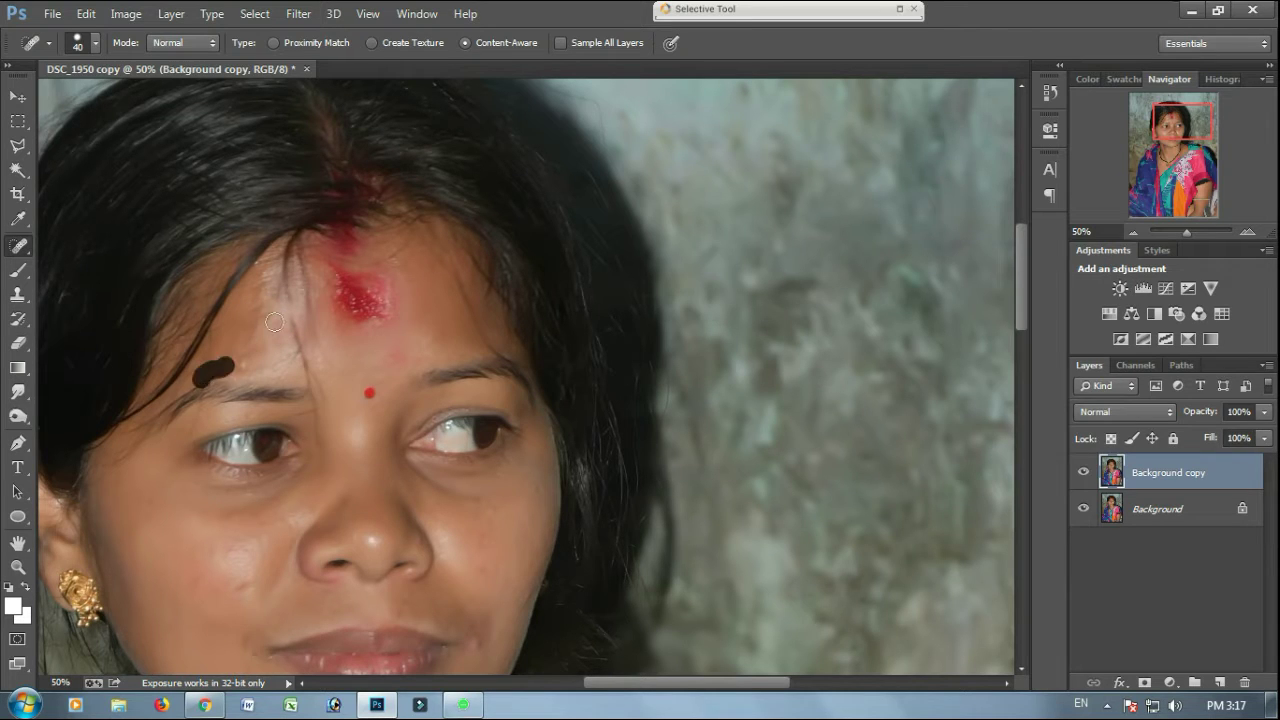
{"action": "mouse_move", "coordinate": [278, 325]}
{"action": "left_mouse_down"}
{"action": "mouse_move", "coordinate": [288, 242]}
{"action": "mouse_move", "coordinate": [302, 318]}
{"action": "mouse_move", "coordinate": [326, 350]}
{"action": "left_mouse_up"}
{"action": "left_click", "coordinate": [315, 315]}
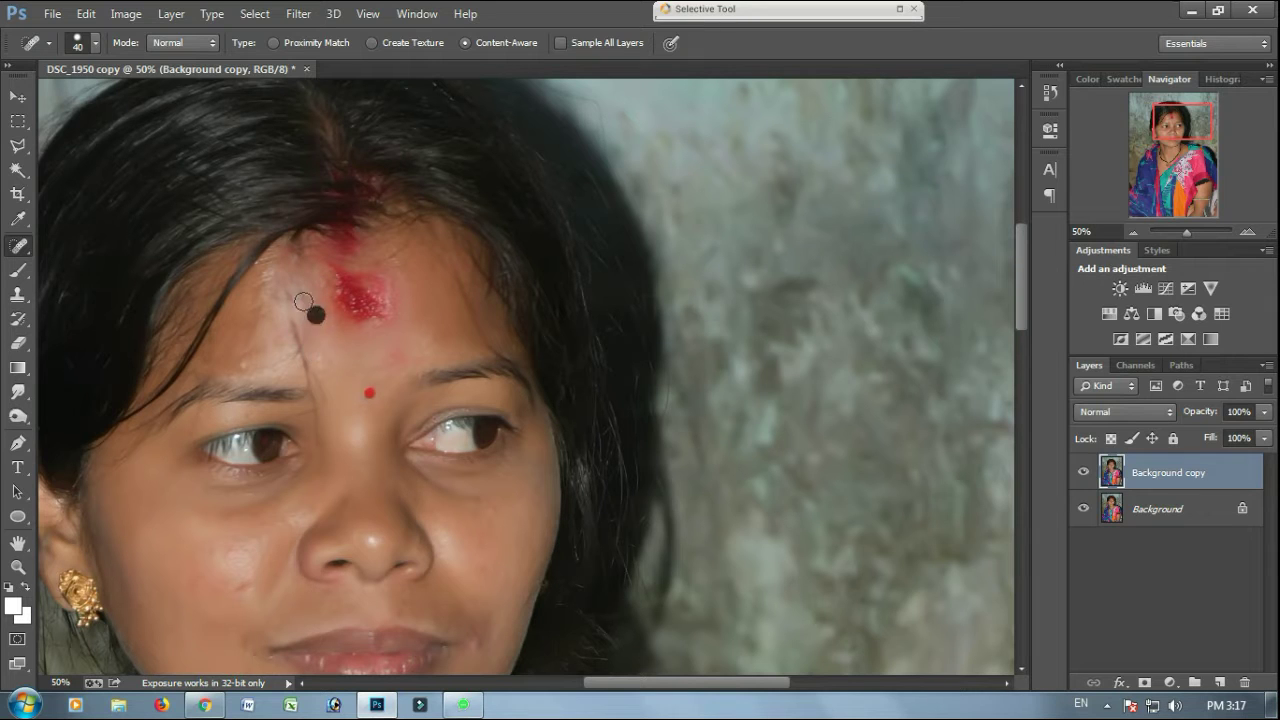
{"action": "left_click", "coordinate": [303, 300]}
{"action": "left_click_drag", "start_coordinate": [290, 281], "coordinate": [286, 304]}
{"action": "mouse_move", "coordinate": [309, 365]}
{"action": "left_mouse_down"}
{"action": "mouse_move", "coordinate": [286, 389]}
{"action": "mouse_move", "coordinate": [325, 369]}
{"action": "left_mouse_up"}
Step: Blend the grainy red mark and the healed forehead skin using the Smudge tool with a brush of about 70 px
{"action": "key", "text": "r"}
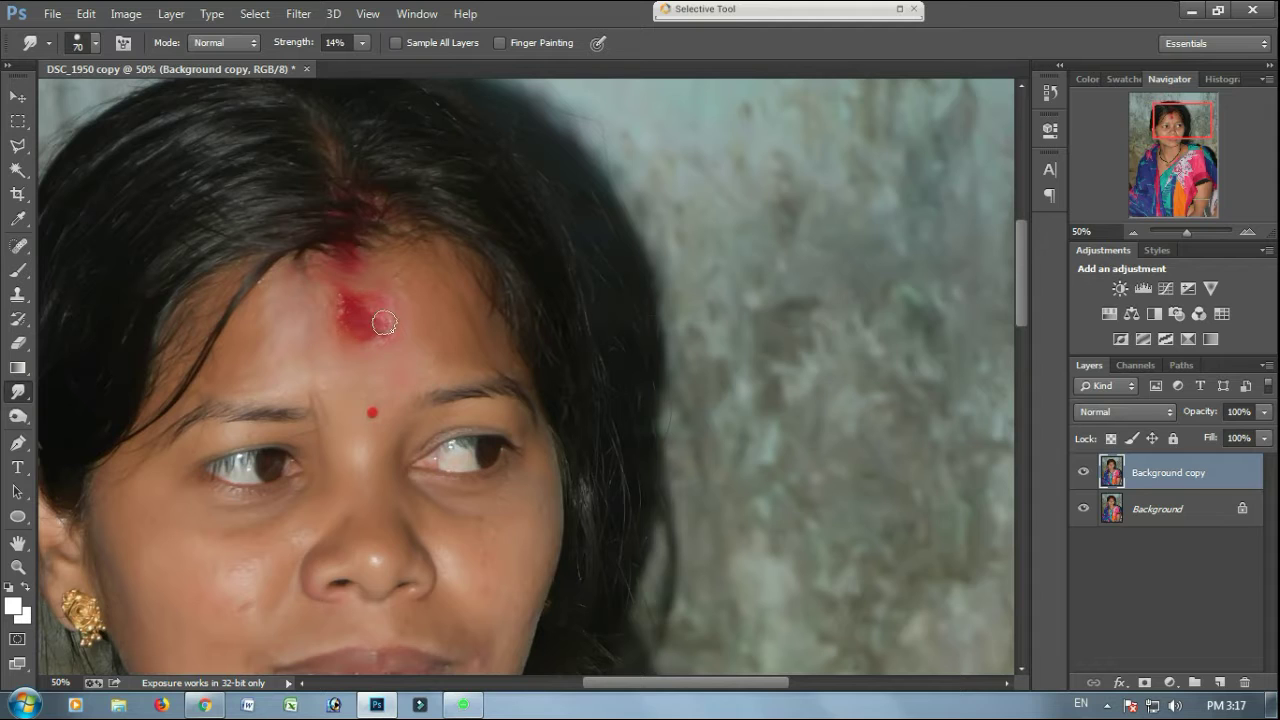
{"action": "key", "text": "bracketleft"}
{"action": "key", "text": "bracketright"}
{"action": "key", "text": "bracketright"}
Step: Smooth the cheek on the earring side and the skin beside the nose with a 100 to 125 px Smudge brush
{"action": "scroll", "coordinate": [210, 410], "scroll_direction": "down", "scroll_amount": 2}
{"action": "key", "text": "bracketright"}
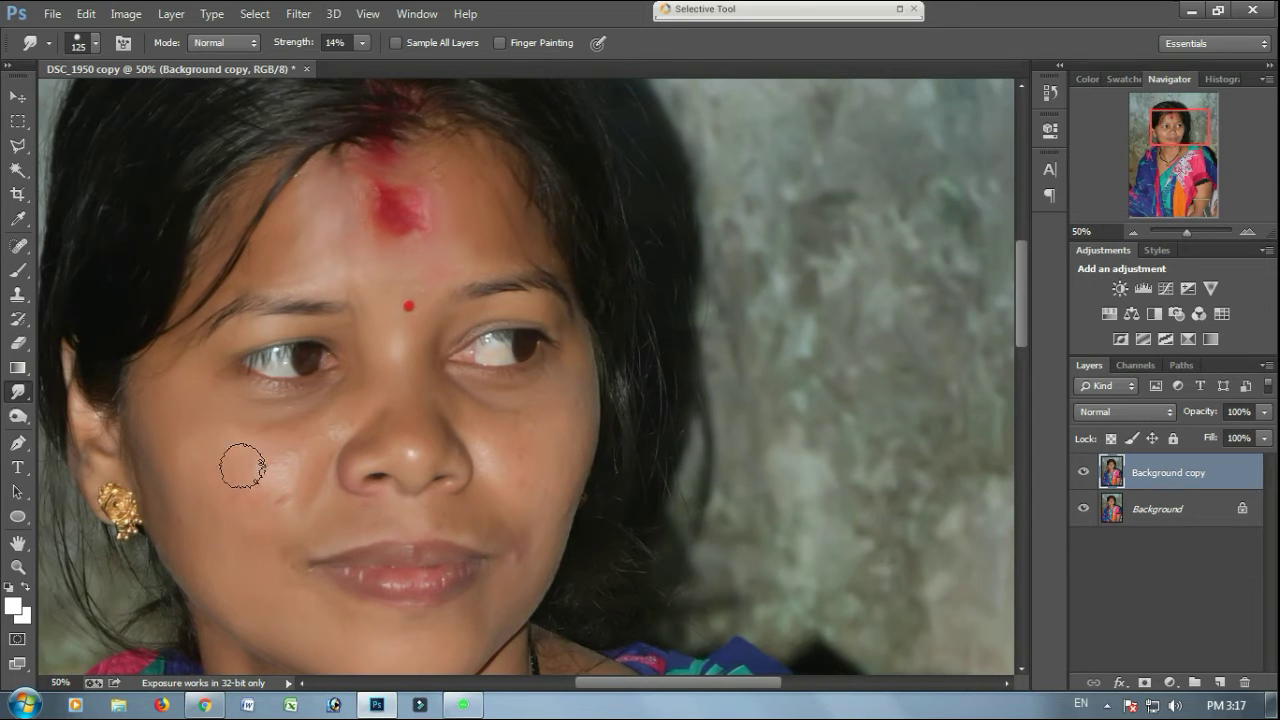
{"action": "key", "text": "bracketright"}
{"action": "key", "text": "bracketleft"}
{"action": "left_click_drag", "start_coordinate": [262, 535], "coordinate": [228, 614]}
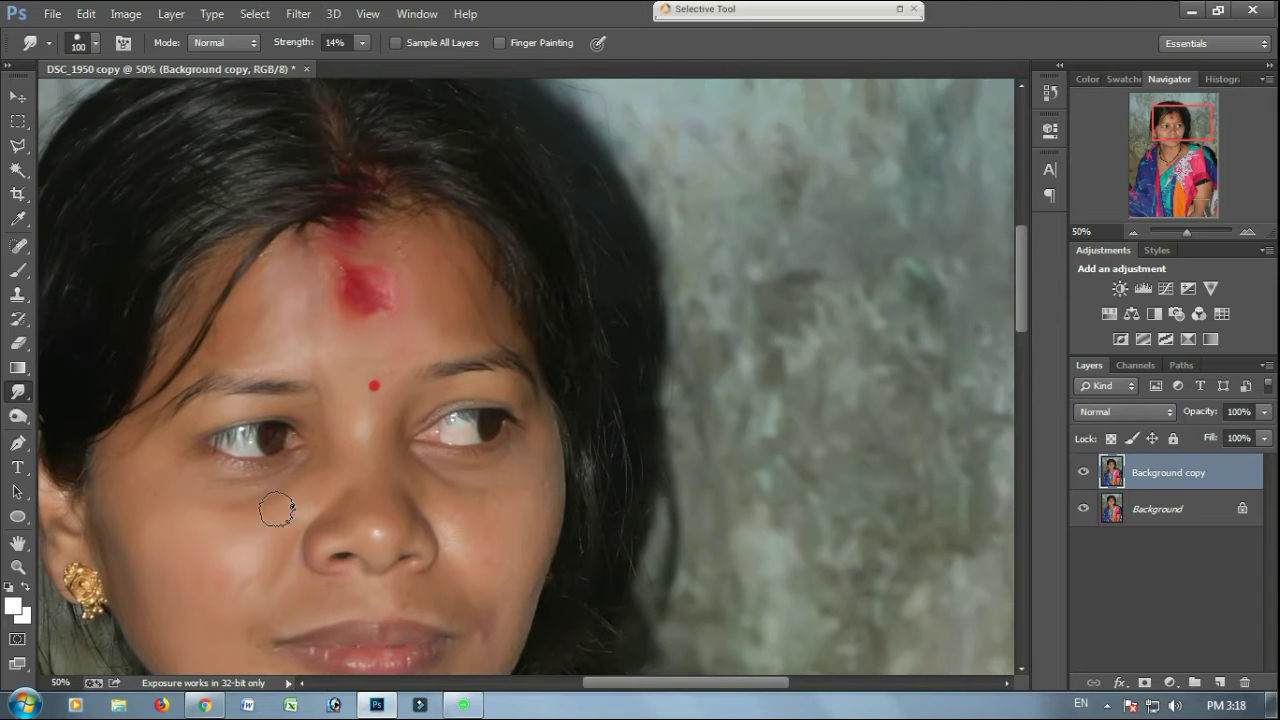
{"action": "left_click_drag", "start_coordinate": [303, 487], "coordinate": [165, 565]}
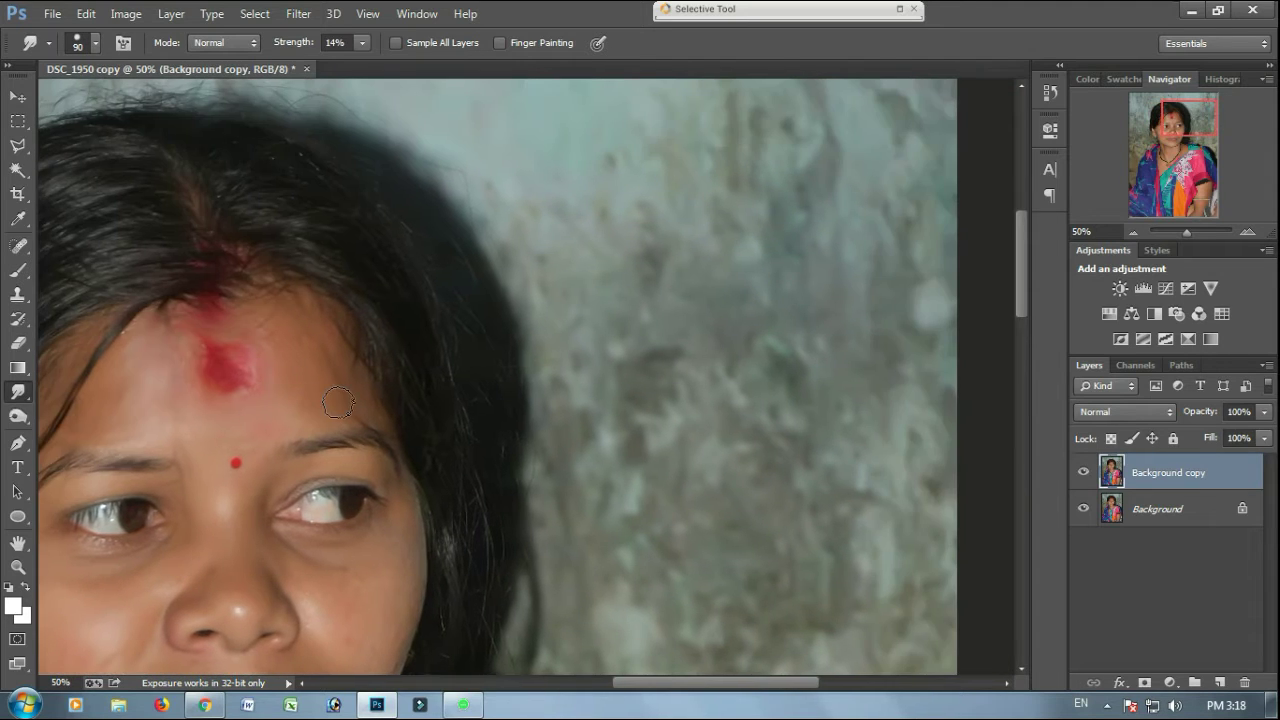
Step: Smooth the temple, cheek and jaw on the far side of the face with a 90 to 125 px Smudge brush
{"action": "left_click_drag", "start_coordinate": [383, 414], "coordinate": [348, 365]}
{"action": "left_click_drag", "start_coordinate": [381, 470], "coordinate": [349, 380]}
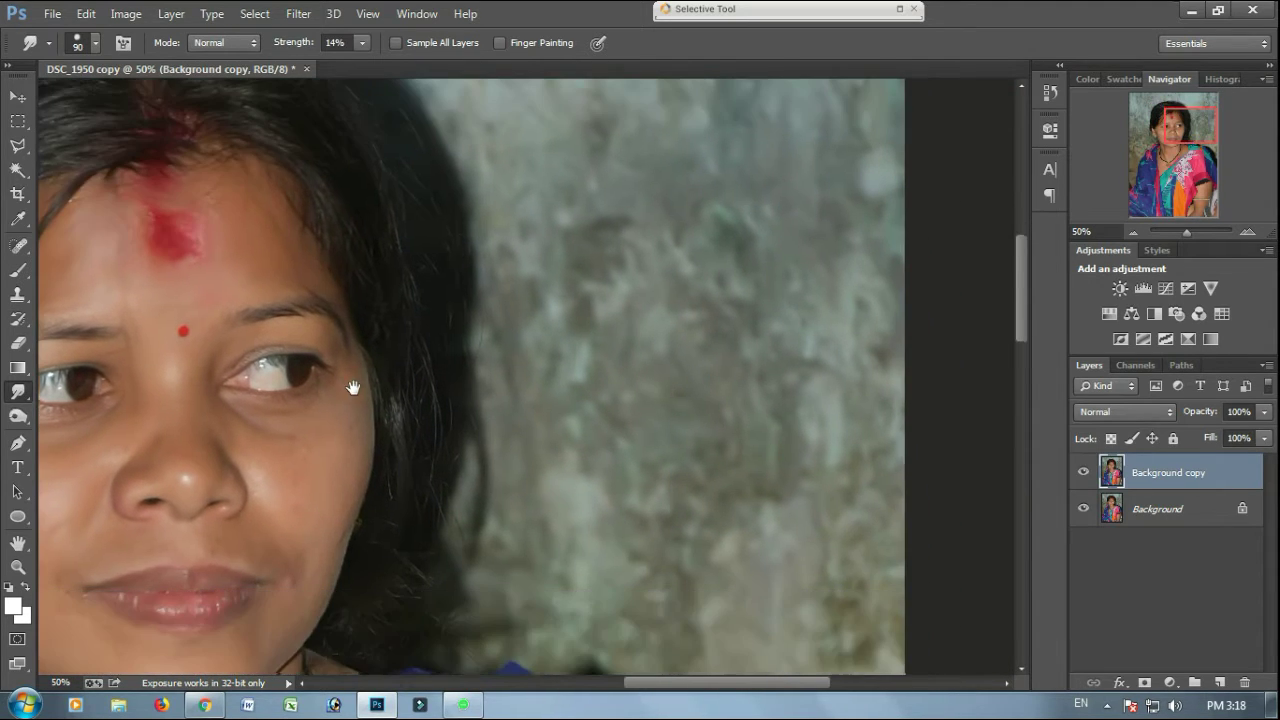
{"action": "key", "text": "bracketleft"}
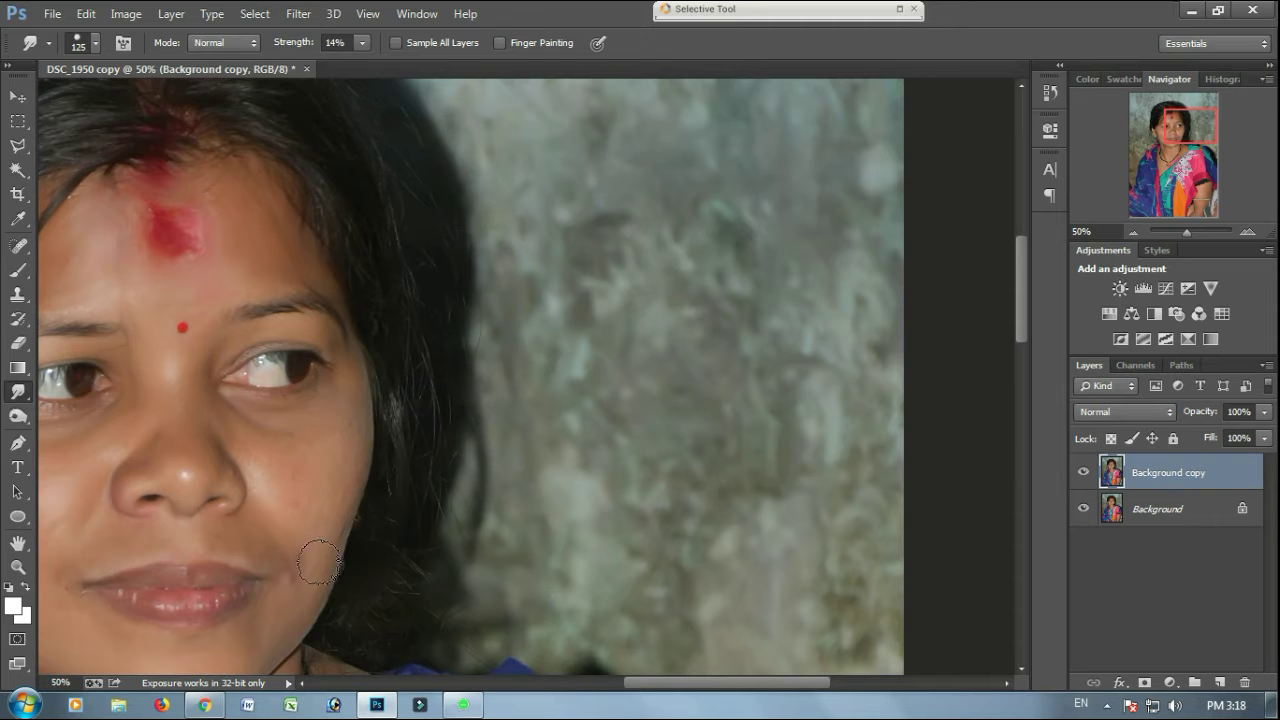
{"action": "key", "text": "bracketleft"}
{"action": "key", "text": "bracketleft"}
{"action": "left_click_drag", "start_coordinate": [334, 333], "coordinate": [402, 171]}
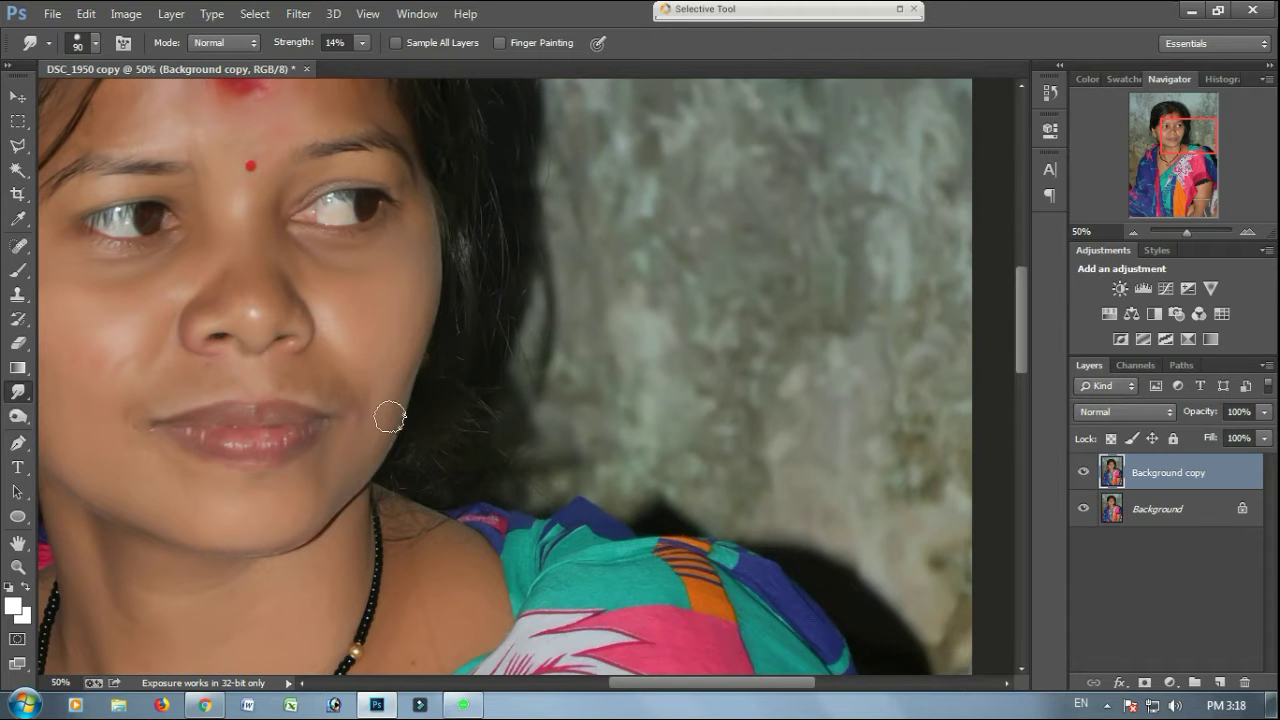
Step: Smooth the skin around the mouth and chin with the 90 px Smudge brush
{"action": "scroll", "coordinate": [273, 521], "scroll_direction": "left", "scroll_amount": 2}
{"action": "scroll", "coordinate": [330, 527], "scroll_direction": "up", "scroll_amount": 1}
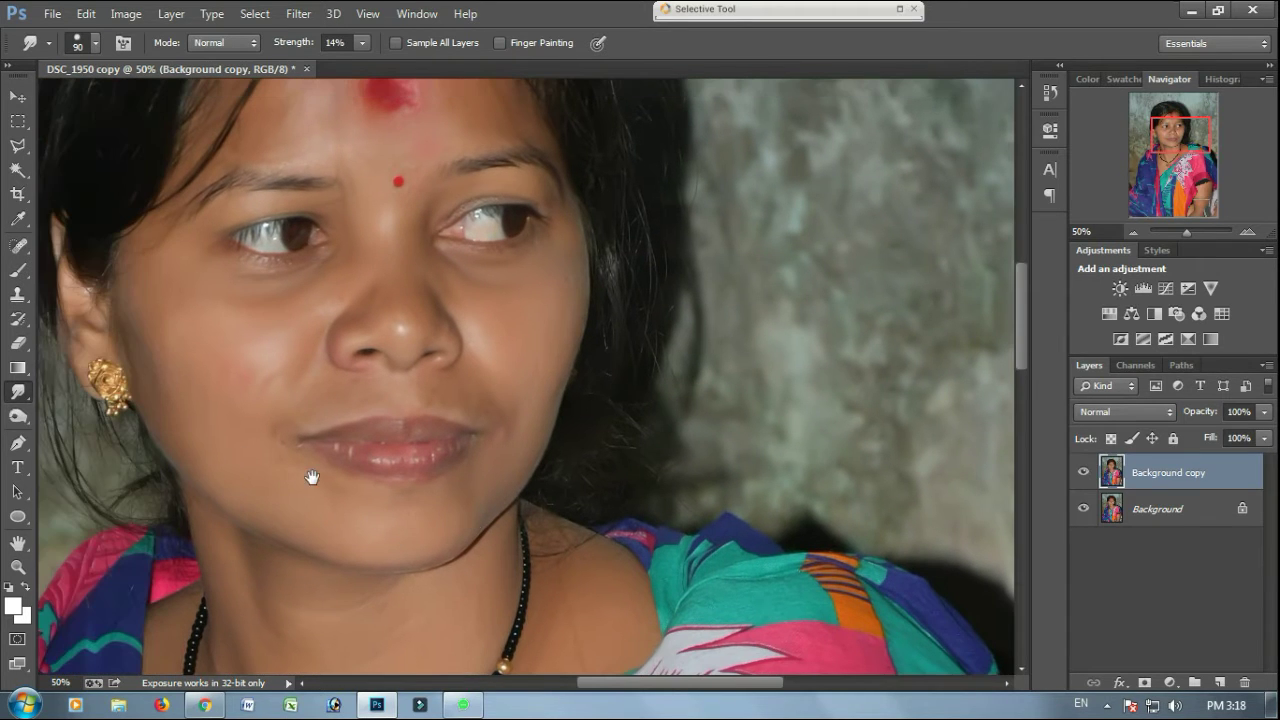
{"action": "left_click_drag", "start_coordinate": [312, 477], "coordinate": [294, 501]}
{"action": "mouse_move", "coordinate": [427, 549]}
{"action": "left_mouse_down"}
{"action": "mouse_move", "coordinate": [474, 429]}
{"action": "mouse_move", "coordinate": [454, 430]}
{"action": "left_mouse_up"}
Step: Smooth the bare shoulder skin beside the necklace with a 125 px Smudge brush
{"action": "key", "text": "ctrl+minus"}
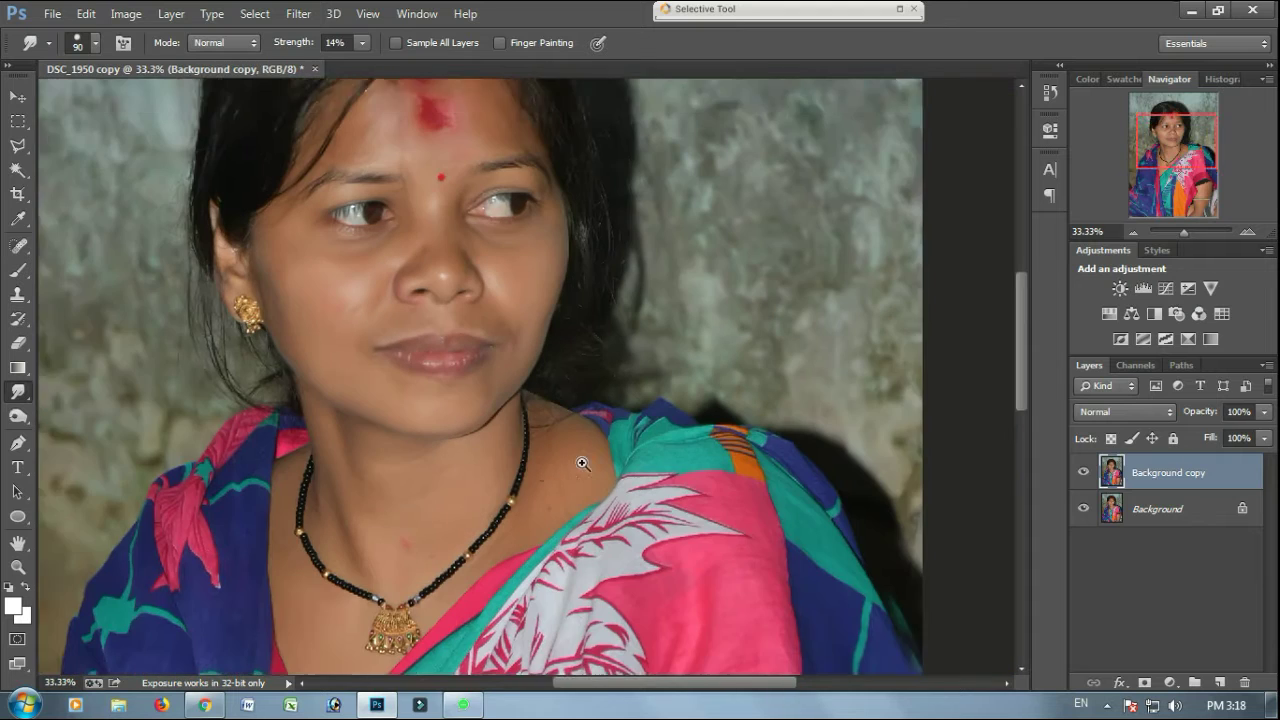
{"action": "left_click_drag", "start_coordinate": [583, 463], "coordinate": [562, 429]}
{"action": "key", "text": "bracketright"}
{"action": "key", "text": "bracketright"}
{"action": "key", "text": "bracketright"}
{"action": "key", "text": "bracketright"}
{"action": "key", "text": "bracketleft"}
{"action": "key", "text": "bracketleft"}
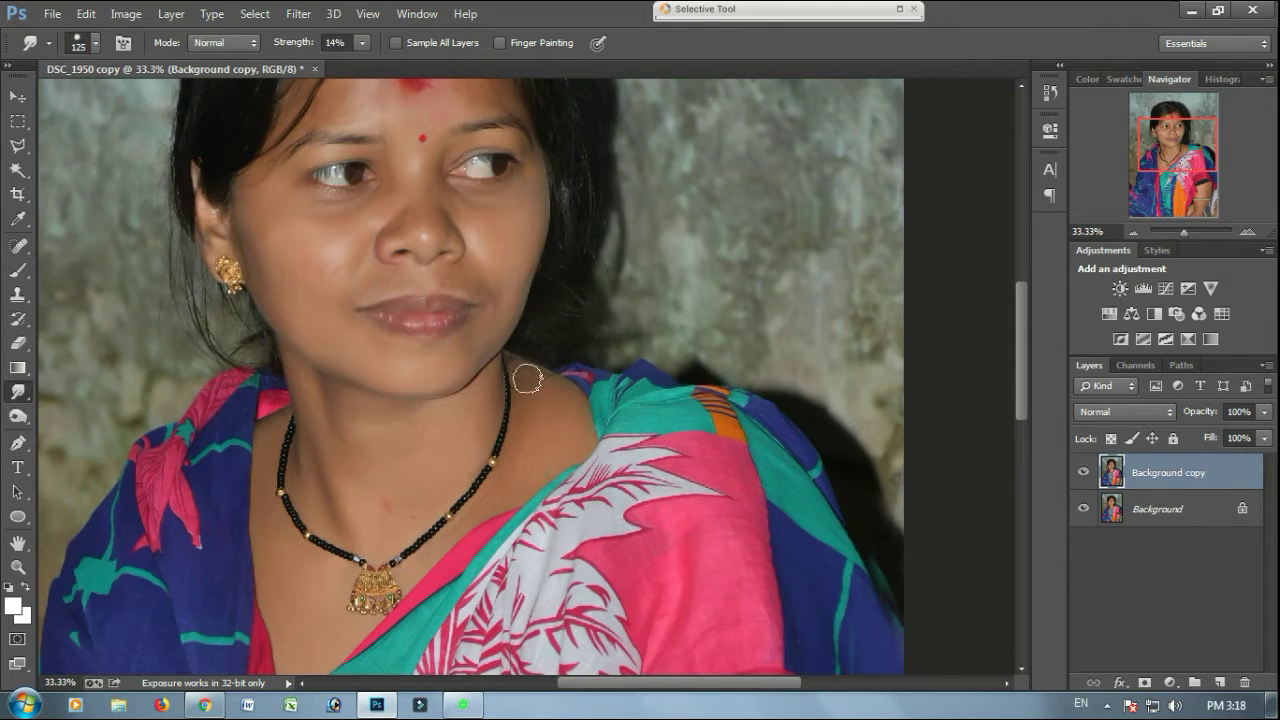
{"action": "left_click_drag", "start_coordinate": [516, 378], "coordinate": [516, 630]}
{"action": "mouse_move", "coordinate": [531, 532]}
{"action": "left_mouse_down"}
{"action": "mouse_move", "coordinate": [531, 163]}
{"action": "mouse_move", "coordinate": [471, 192]}
{"action": "left_mouse_up"}
Step: Smooth the neck and upper chest around the necklace with a 150 to 175 px Smudge brush
{"action": "key", "text": "bracketright"}
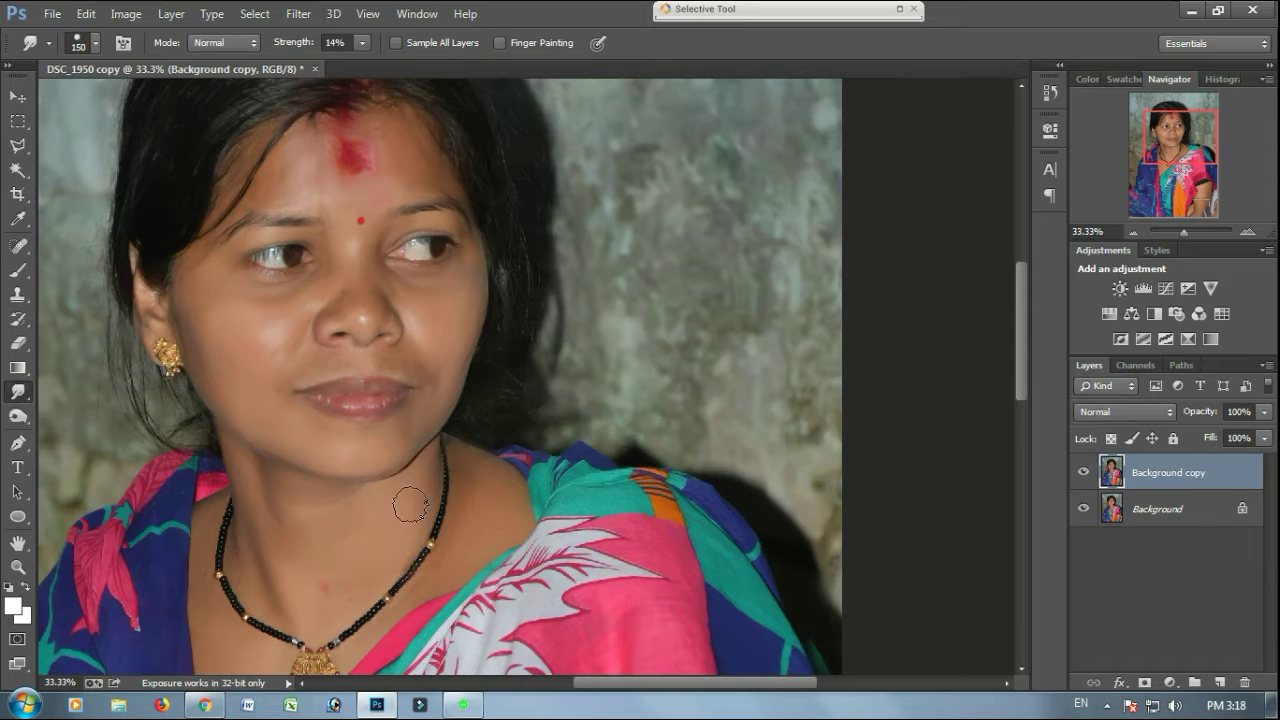
{"action": "key", "text": "bracketright"}
{"action": "key", "text": "bracketright"}
{"action": "key", "text": "bracketright"}
{"action": "scroll", "coordinate": [262, 556], "scroll_direction": "down", "scroll_amount": 1}
{"action": "scroll", "coordinate": [262, 556], "scroll_direction": "left", "scroll_amount": 1}
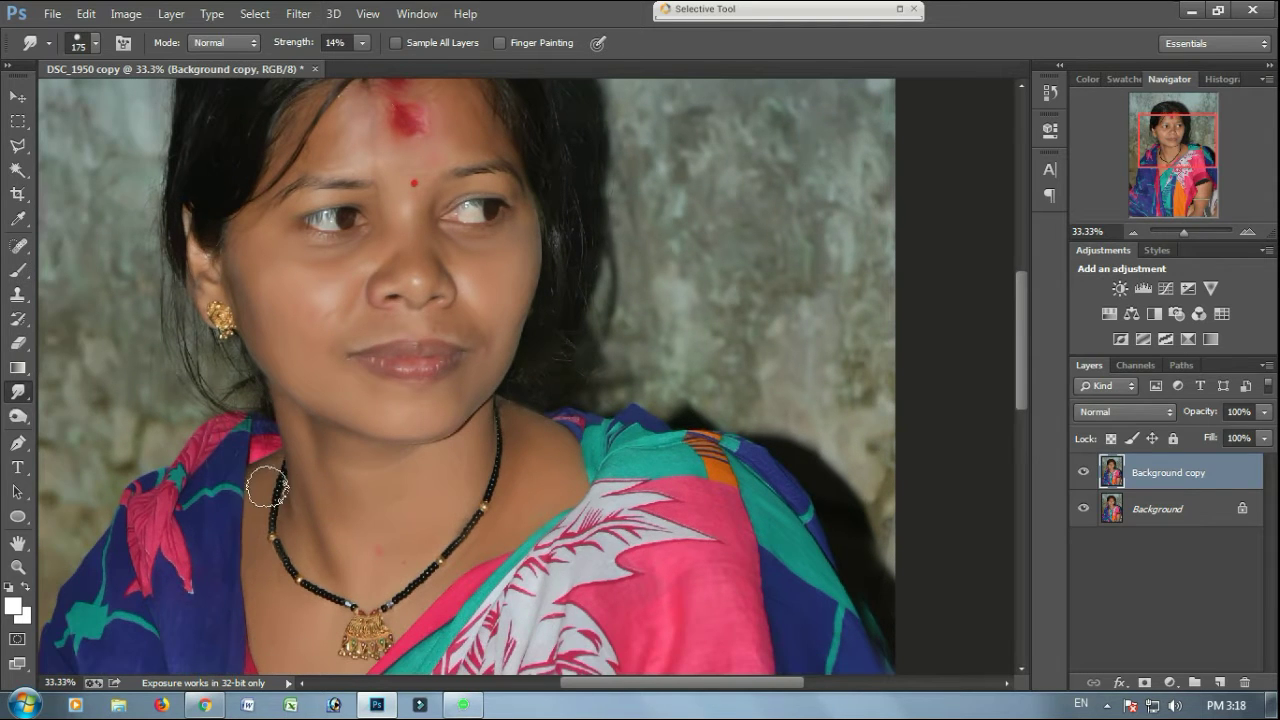
Step: Smooth the skin of the upper arm below the sleeve, enlarging the Smudge brush to 300 px
{"action": "key", "text": "ctrl+minus"}
{"action": "scroll", "coordinate": [431, 428], "scroll_direction": "down", "scroll_amount": 5}
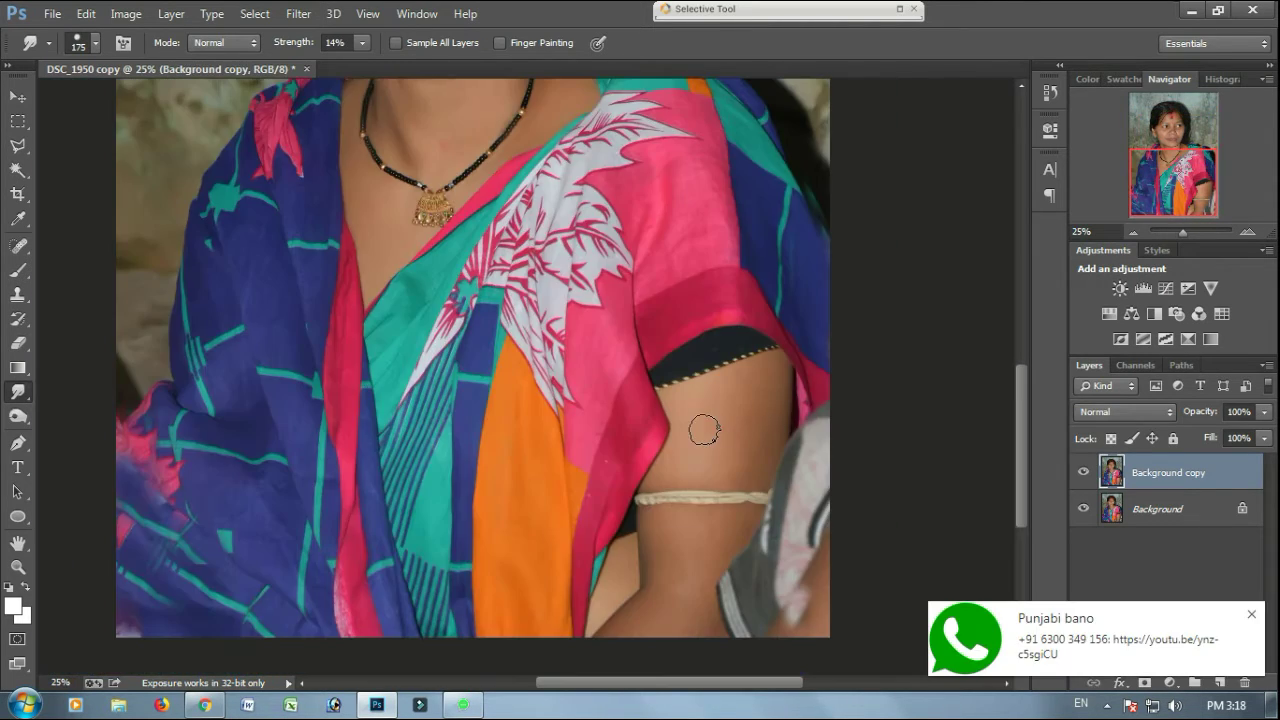
{"action": "key", "text": "bracketright"}
{"action": "key", "text": "bracketright"}
{"action": "key", "text": "bracketright"}
Step: Compare the smoothed skin with the original by toggling the visibility of the Background copy layer
{"action": "key", "text": "ctrl+minus"}
{"action": "key", "text": "ctrl+minus"}
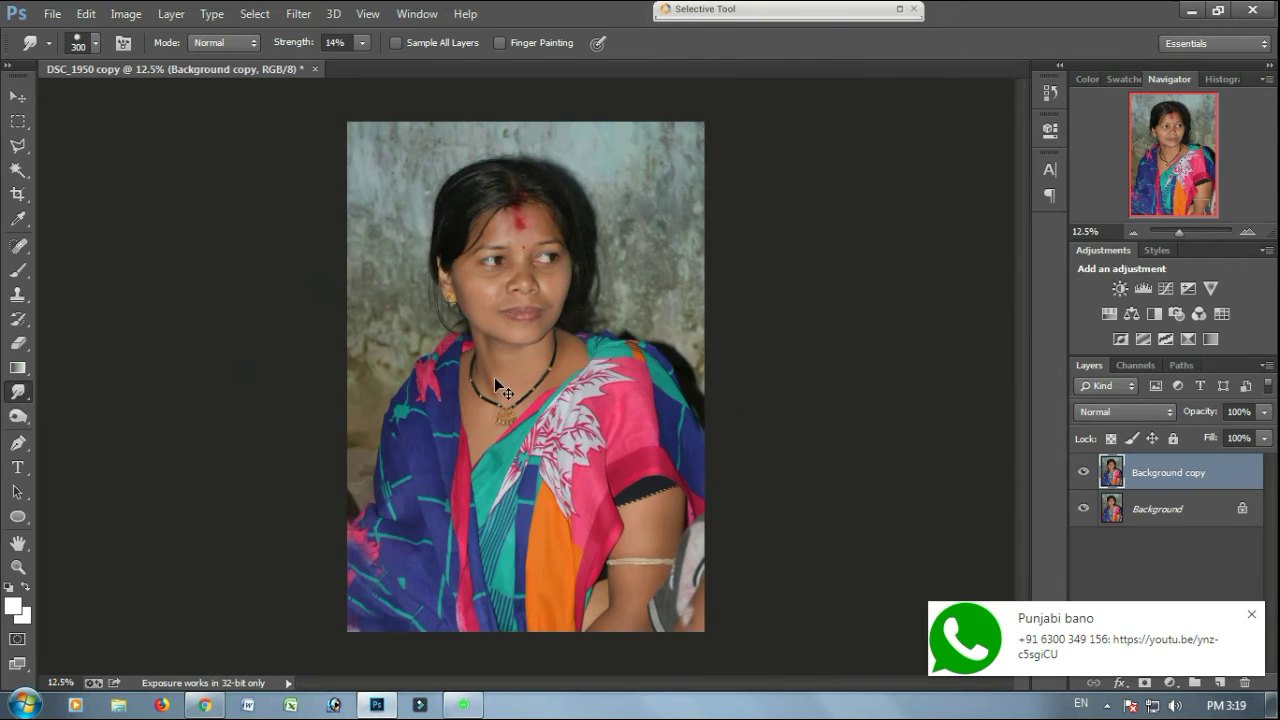
{"action": "key", "text": "ctrl+plus"}
{"action": "key", "text": "ctrl+plus"}
{"action": "left_click_drag", "start_coordinate": [539, 263], "coordinate": [497, 394]}
{"action": "left_click", "coordinate": [1086, 474]}
{"action": "left_click", "coordinate": [1086, 474]}
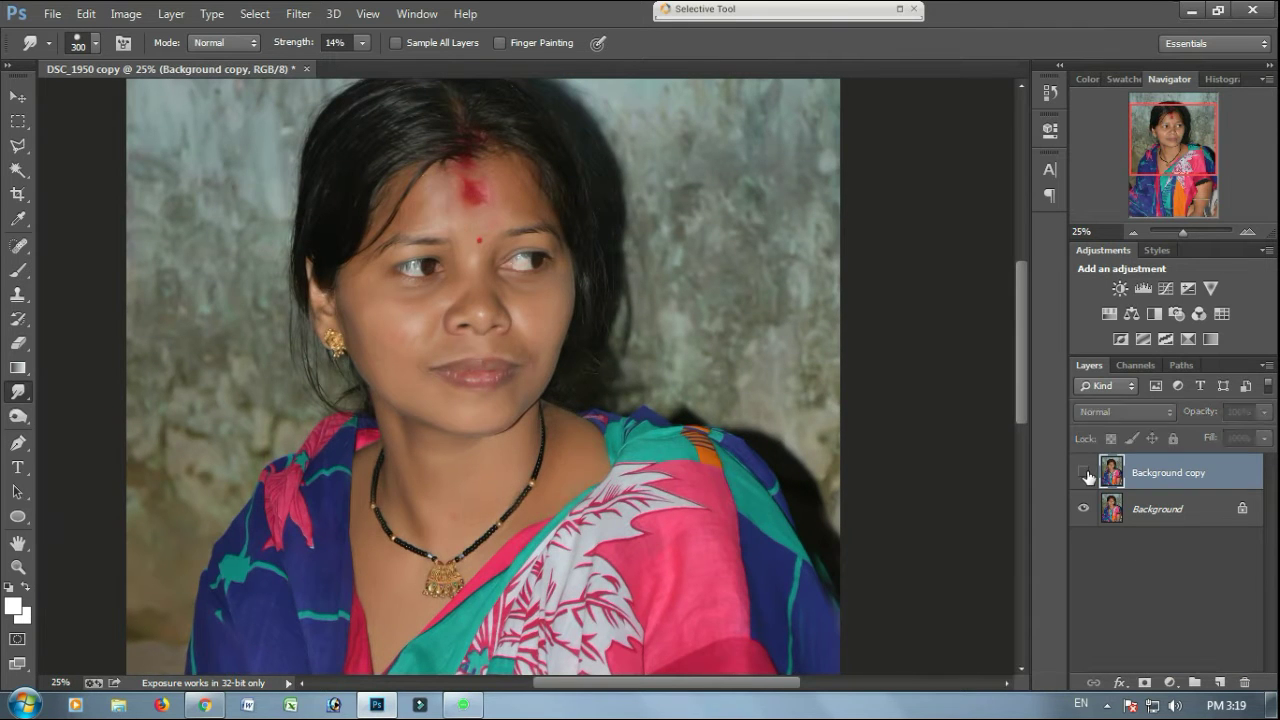
Step: Refine the forehead skin and the edge of the red mark with a 90 px Smudge brush
{"action": "key", "text": "ctrl+plus"}
{"action": "key", "text": "bracketleft"}
{"action": "key", "text": "bracketleft"}
{"action": "key", "text": "bracketleft"}
{"action": "key", "text": "bracketleft"}
{"action": "key", "text": "bracketleft"}
{"action": "key", "text": "bracketleft"}
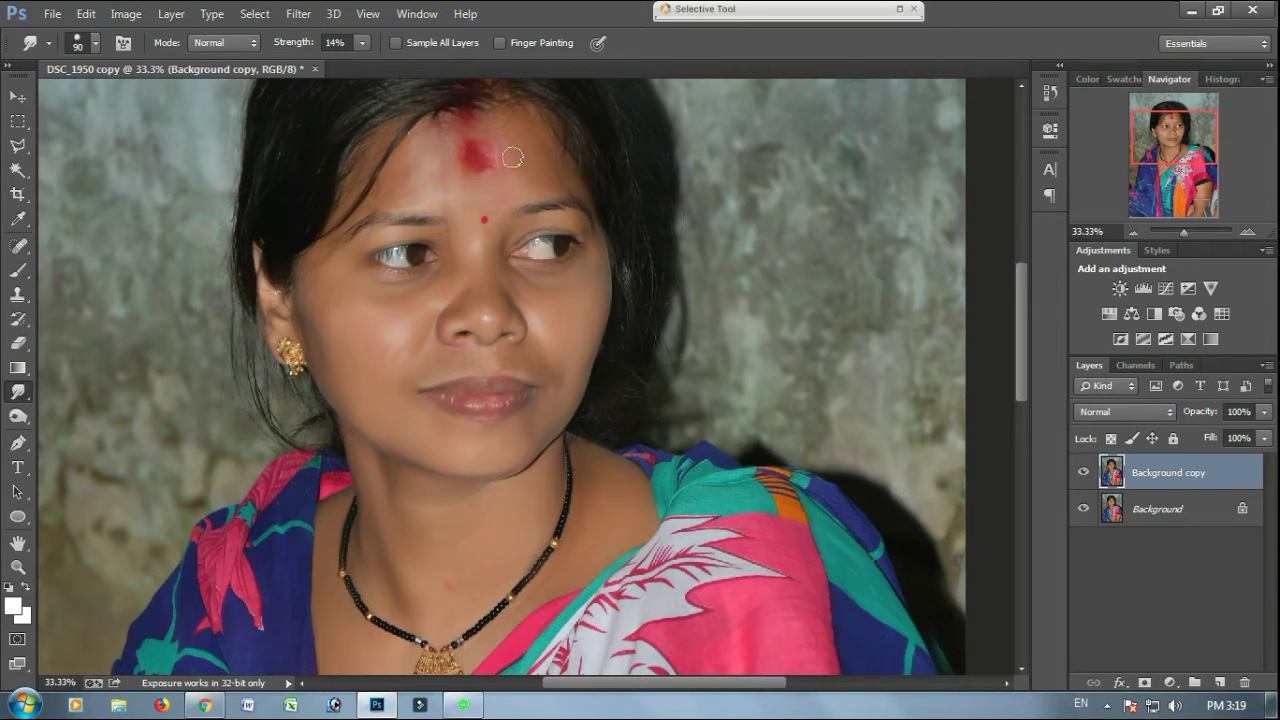
{"action": "left_click_drag", "start_coordinate": [521, 186], "coordinate": [501, 226]}
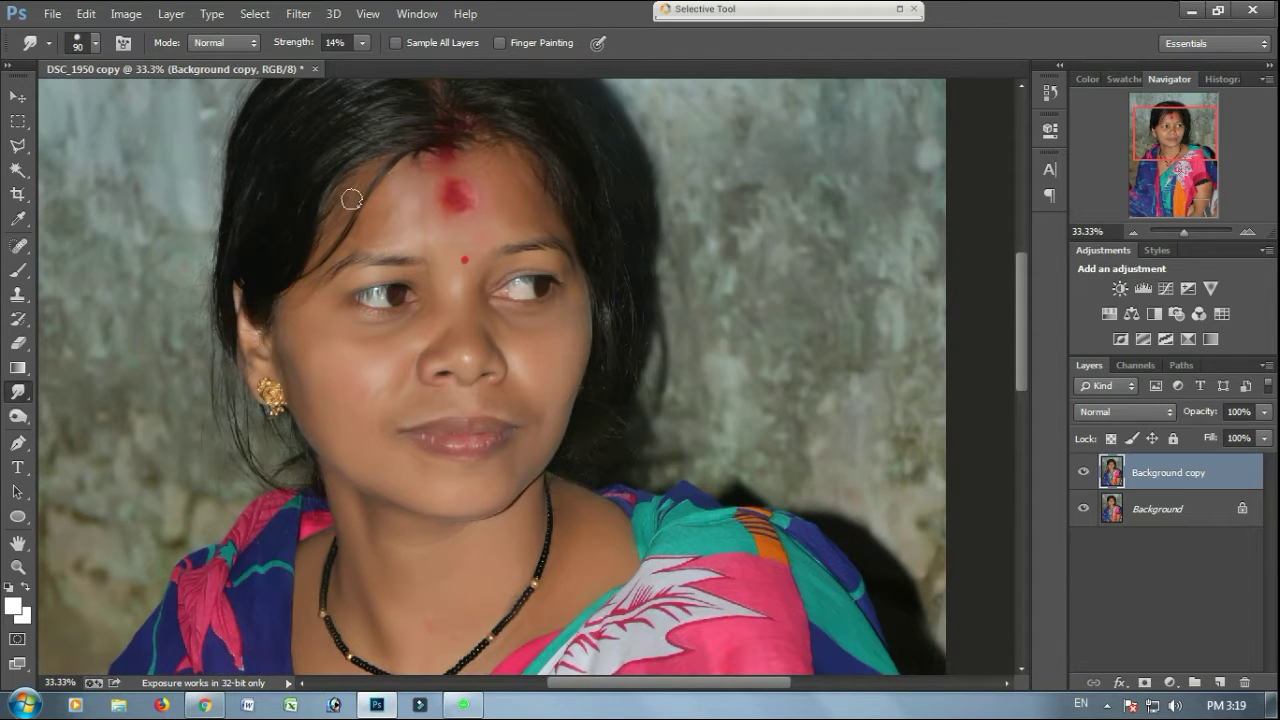
Step: Smudge the hair along the crown, sides and neck with the 90 px brush to smooth the strands
{"action": "mouse_move", "coordinate": [441, 189]}
{"action": "left_mouse_down"}
{"action": "mouse_move", "coordinate": [445, 236]}
{"action": "mouse_move", "coordinate": [538, 326]}
{"action": "left_mouse_up"}
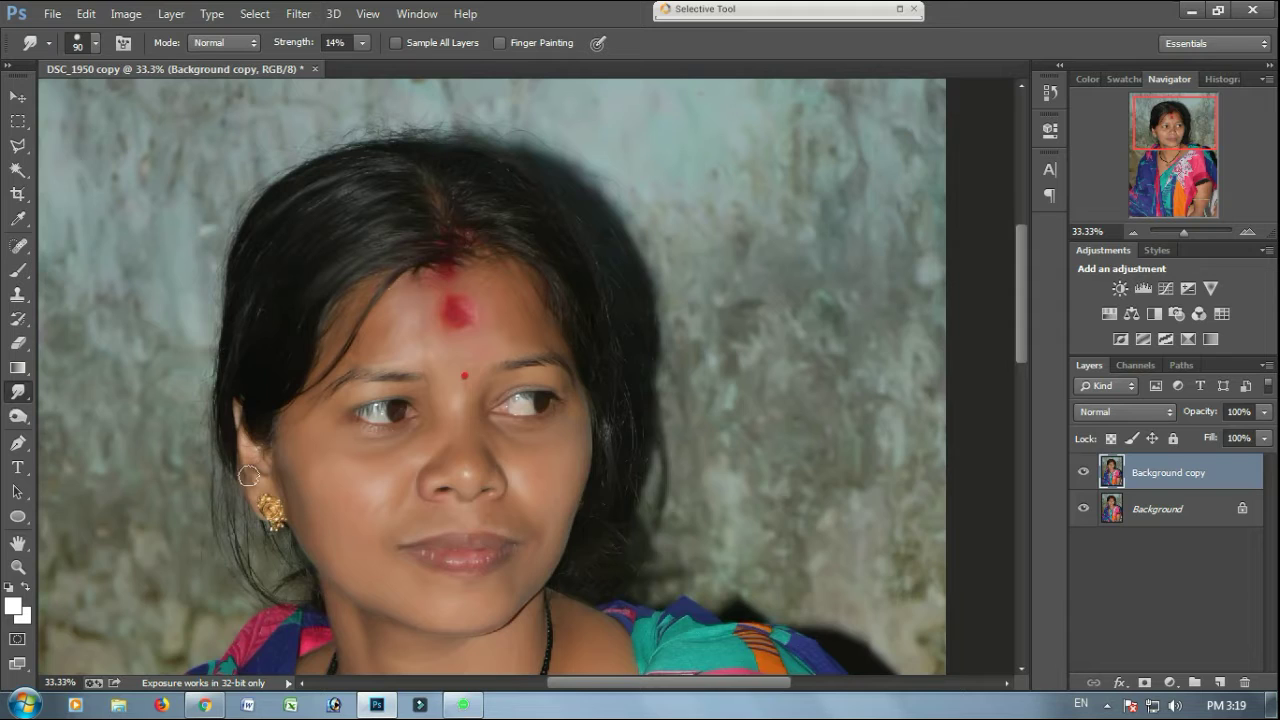
{"action": "left_click_drag", "start_coordinate": [398, 212], "coordinate": [390, 308]}
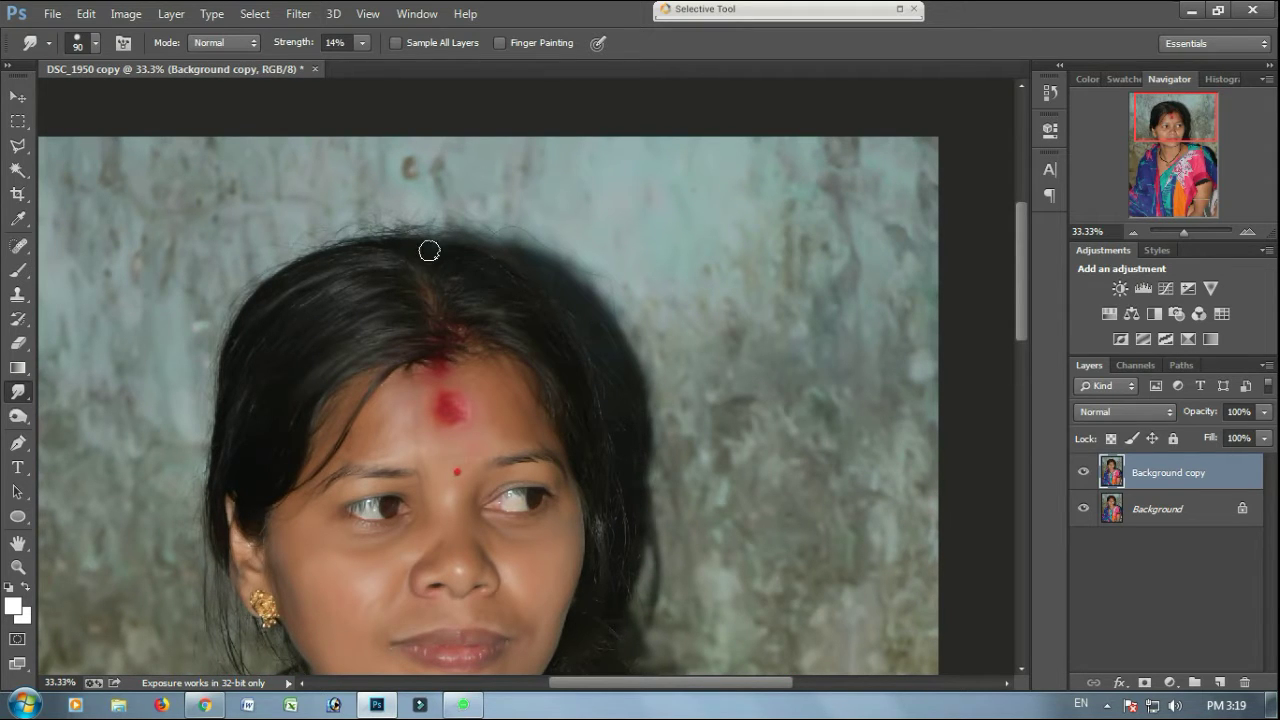
{"action": "left_click_drag", "start_coordinate": [611, 496], "coordinate": [599, 450]}
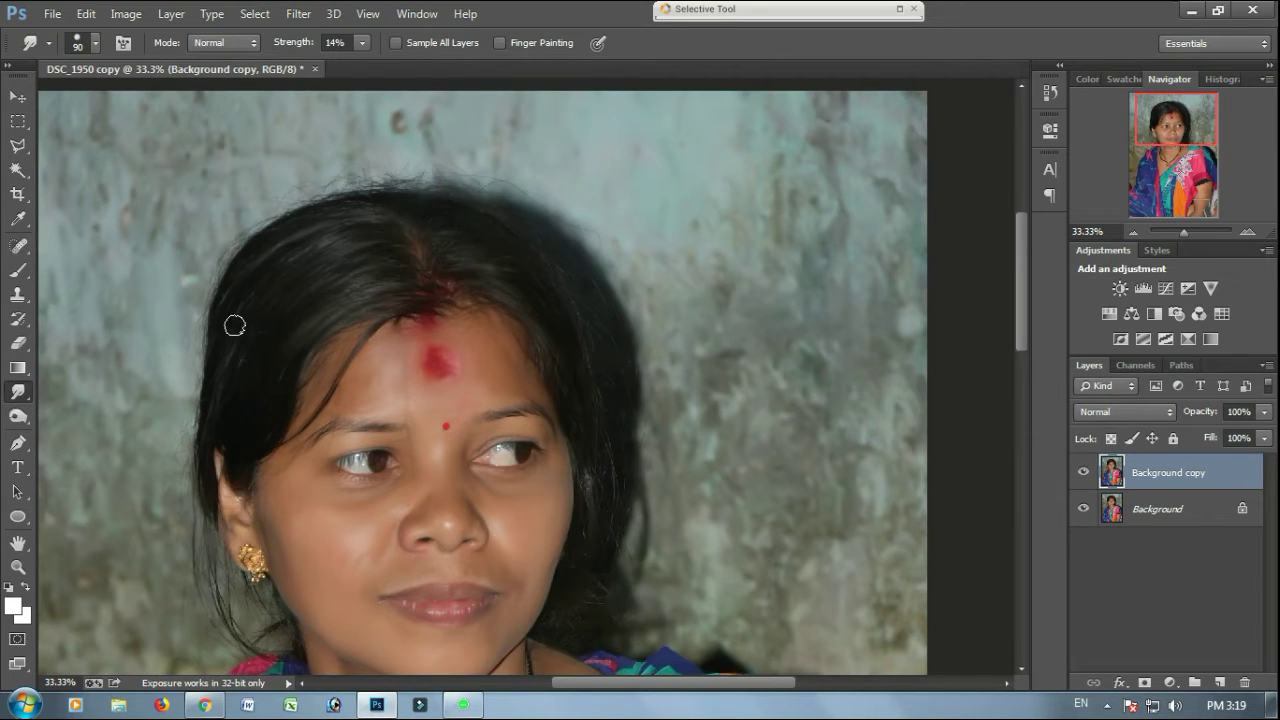
{"action": "left_click_drag", "start_coordinate": [325, 380], "coordinate": [189, 260]}
{"action": "left_click_drag", "start_coordinate": [446, 477], "coordinate": [433, 413]}
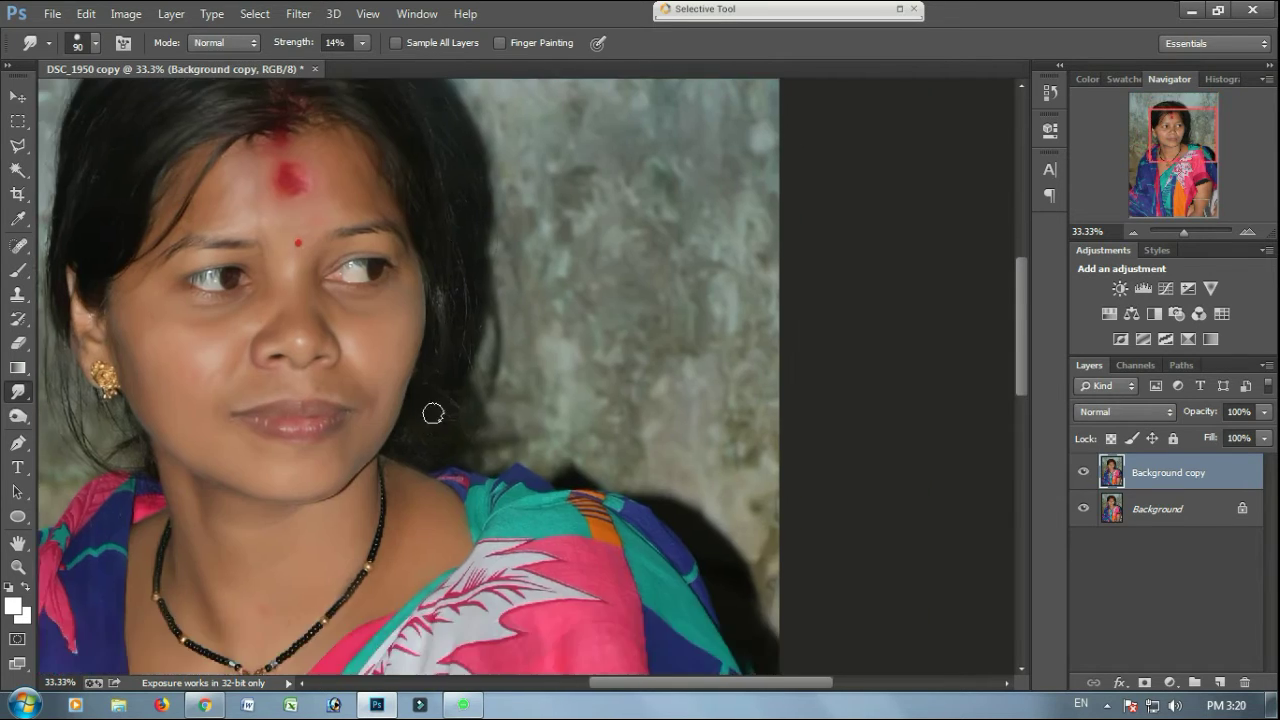
{"action": "mouse_move", "coordinate": [441, 335]}
{"action": "left_mouse_down"}
{"action": "mouse_move", "coordinate": [552, 301]}
{"action": "mouse_move", "coordinate": [536, 319]}
{"action": "left_mouse_up"}
Step: Hide and show the Background copy layer to check the finished skin and hair retouching against the original
{"action": "key", "text": "ctrl+minus"}
{"action": "key", "text": "ctrl+minus"}
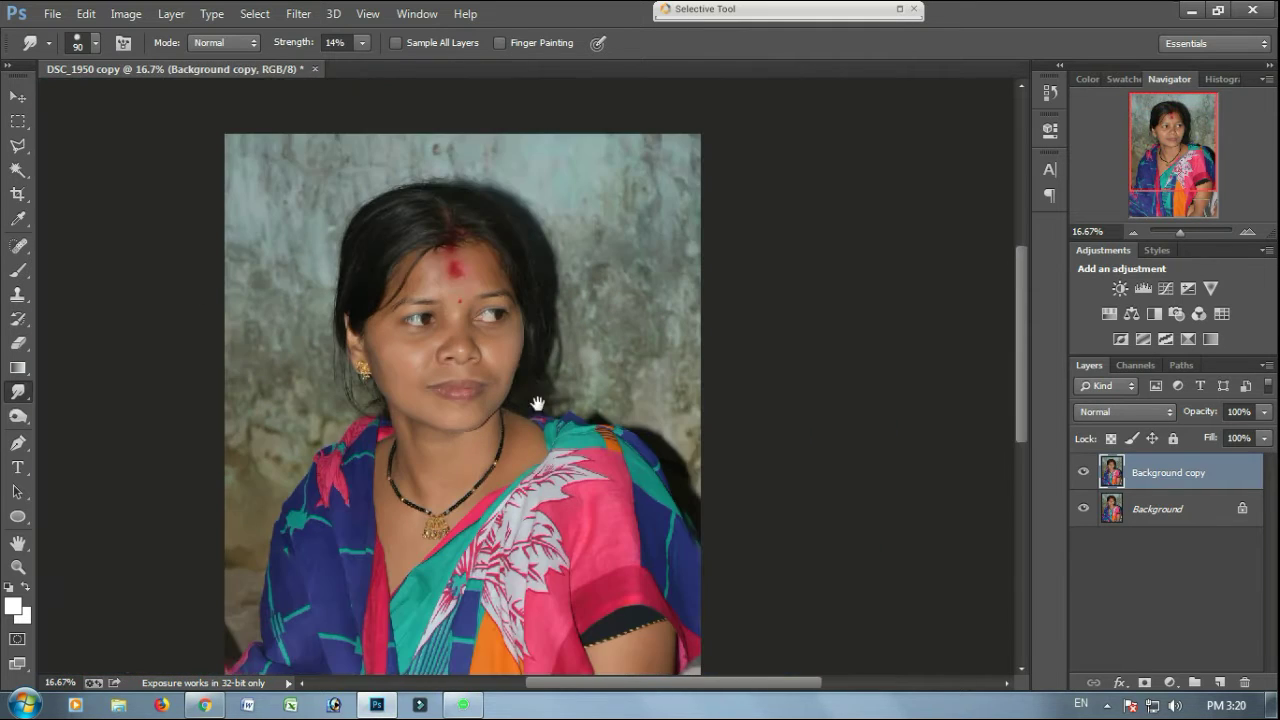
{"action": "left_click_drag", "start_coordinate": [537, 403], "coordinate": [543, 300]}
{"action": "left_click", "coordinate": [1089, 472]}
{"action": "left_click", "coordinate": [1089, 472]}
Step: Merge the Background copy layer down into the Background, and undo the merge
{"action": "right_click", "coordinate": [1155, 470]}
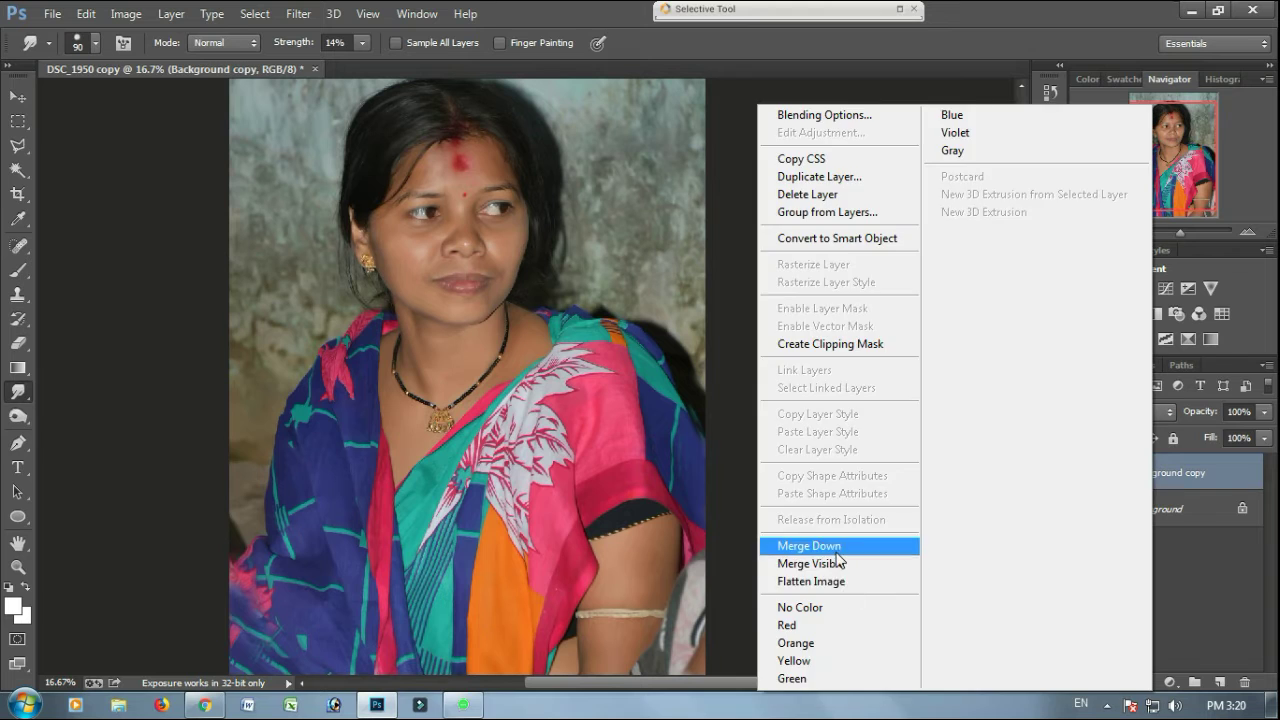
{"action": "left_click", "coordinate": [800, 540]}
{"action": "key", "text": "ctrl+z"}
Step: Adjust Shadows/Highlights on the Background copy layer, entering 35% for shadows and then lowering the amount
{"action": "left_click_drag", "start_coordinate": [811, 356], "coordinate": [804, 421]}
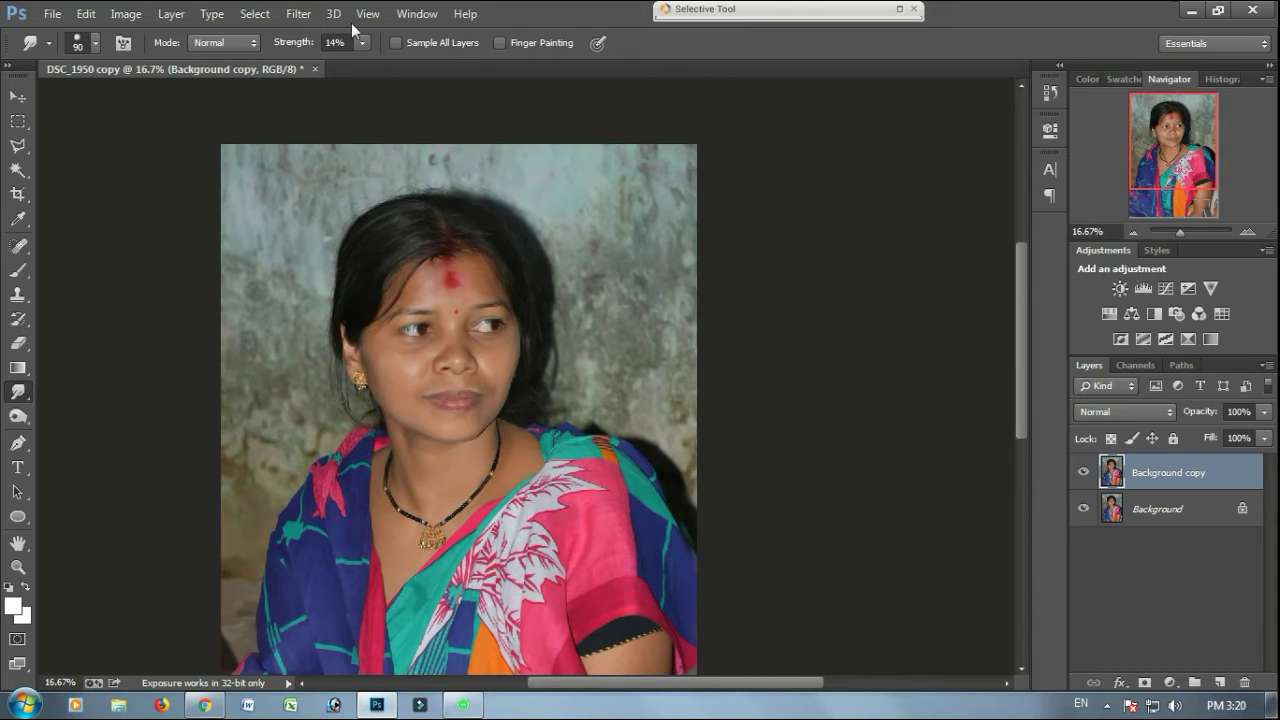
{"action": "left_click", "coordinate": [126, 13]}
{"action": "mouse_move", "coordinate": [177, 63]}
{"action": "left_click", "coordinate": [429, 369]}
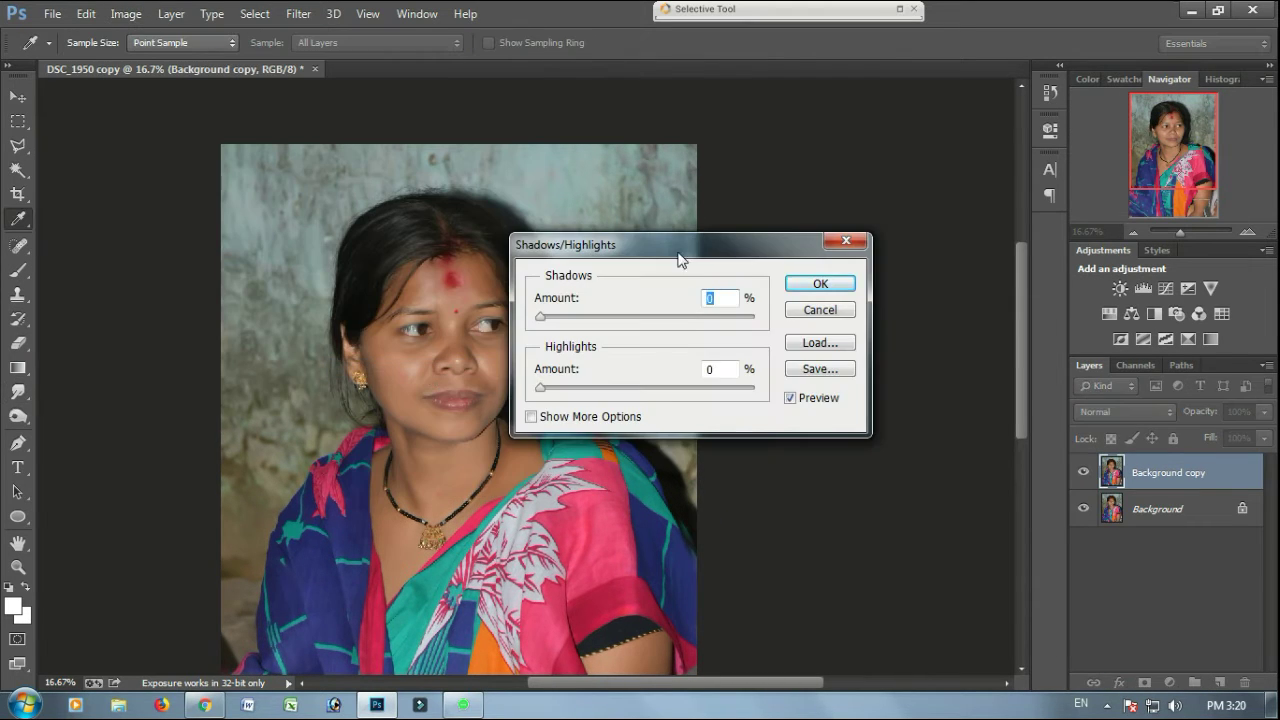
{"action": "type", "text": "35"}
{"action": "key", "text": "ctrl+minus"}
{"action": "key", "text": "ctrl+minus"}
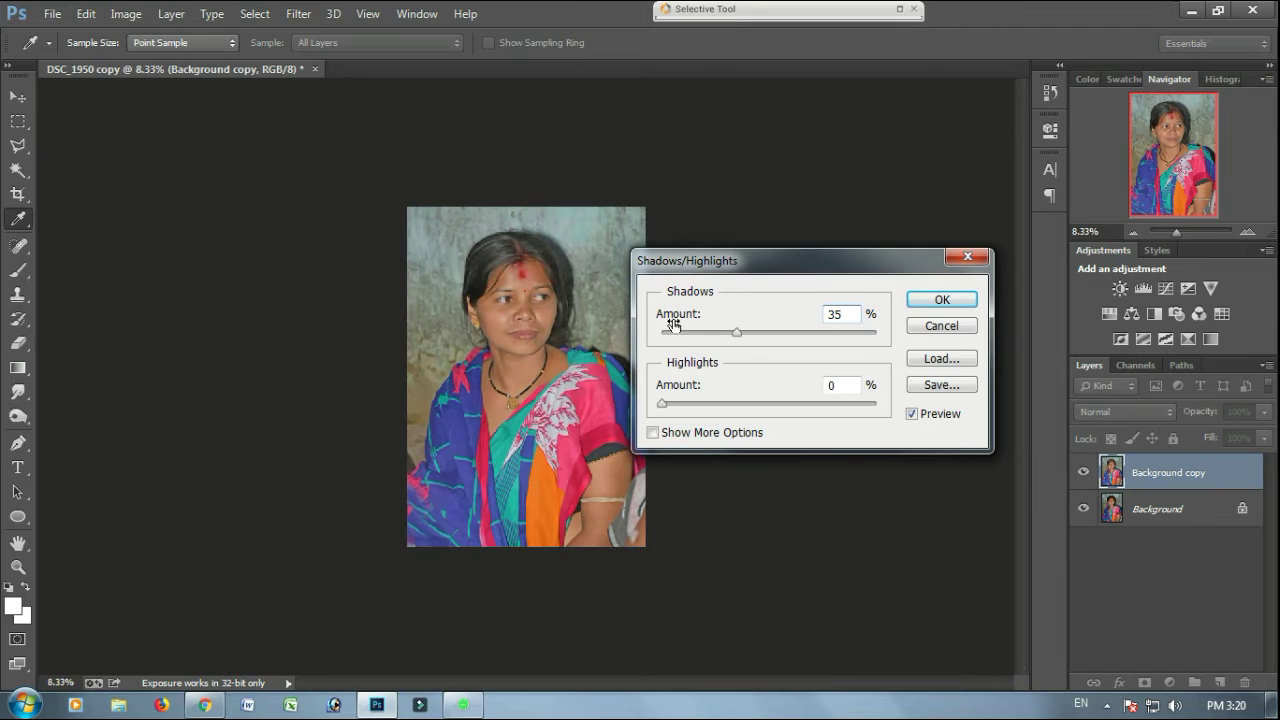
{"action": "left_click_drag", "start_coordinate": [736, 333], "coordinate": [693, 327]}
{"action": "key", "text": "ctrl+plus"}
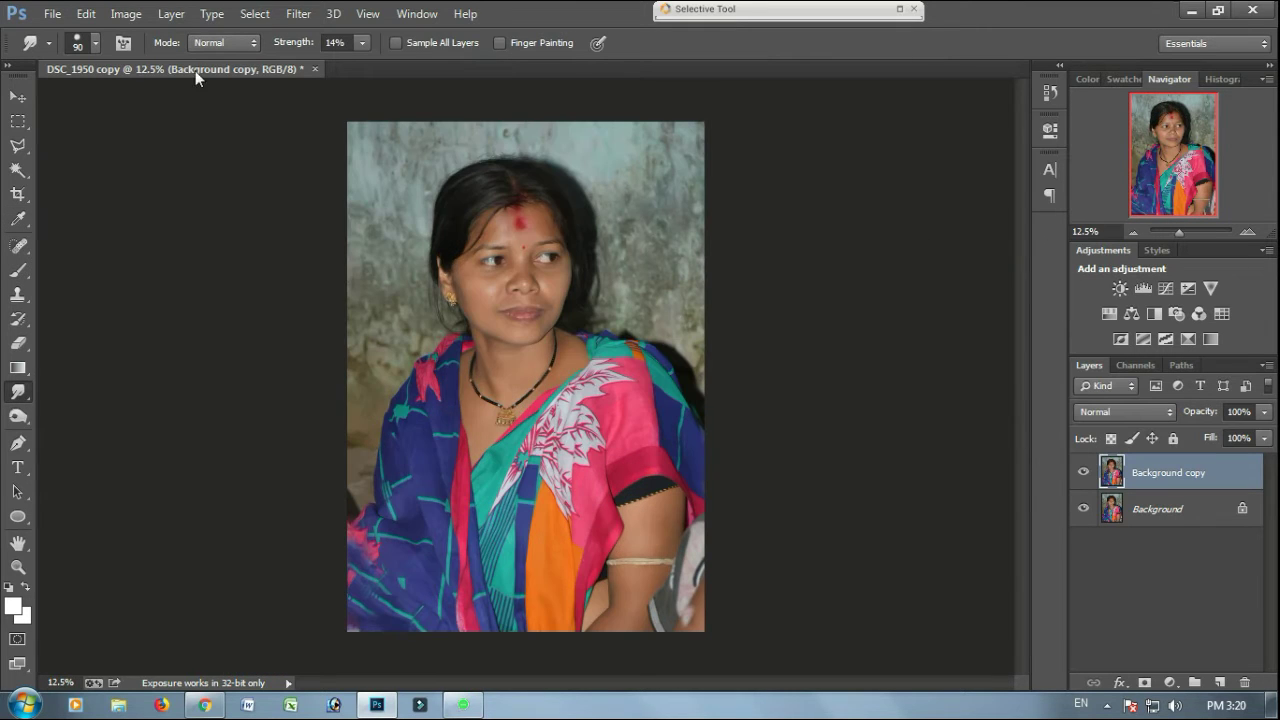
Step: Apply the Camera Raw filter to the Background copy layer with Clarity +26, Vibrance +11, Blacks +29, Shadows +21 and Highlights +12
{"action": "left_click", "coordinate": [298, 14]}
{"action": "left_click", "coordinate": [322, 125]}
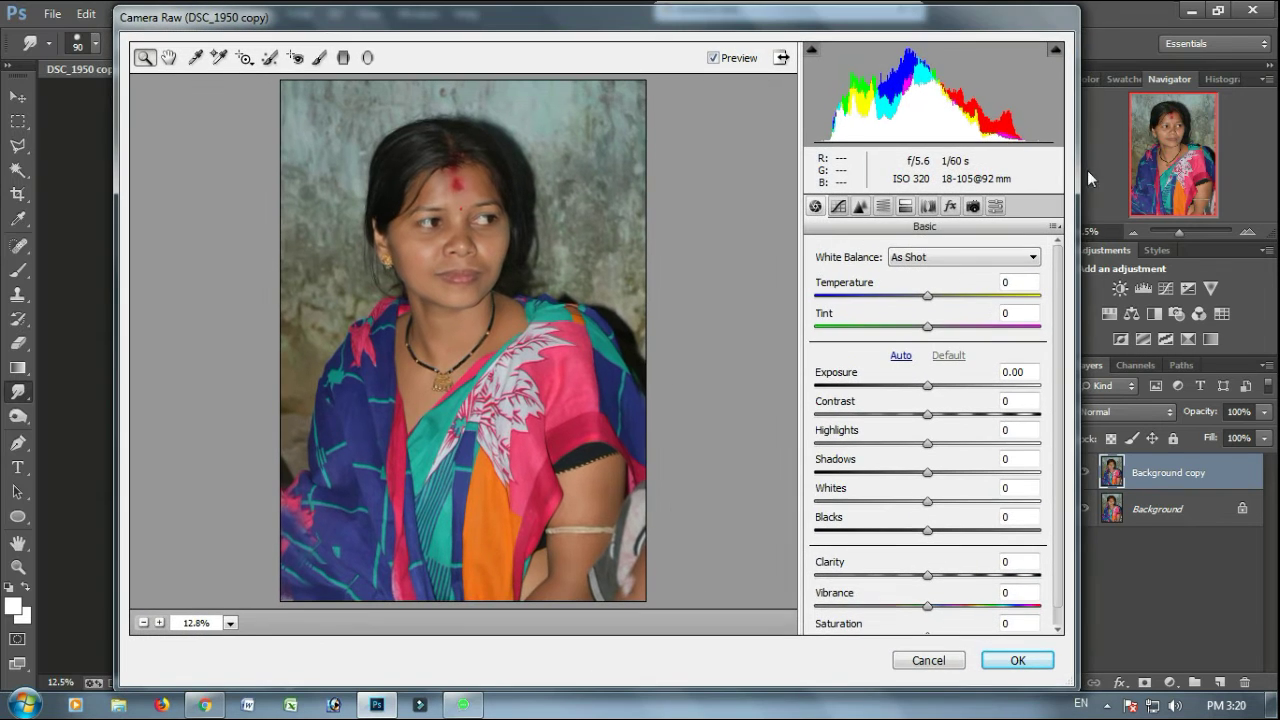
{"action": "left_click_drag", "start_coordinate": [1087, 170], "coordinate": [1279, 152]}
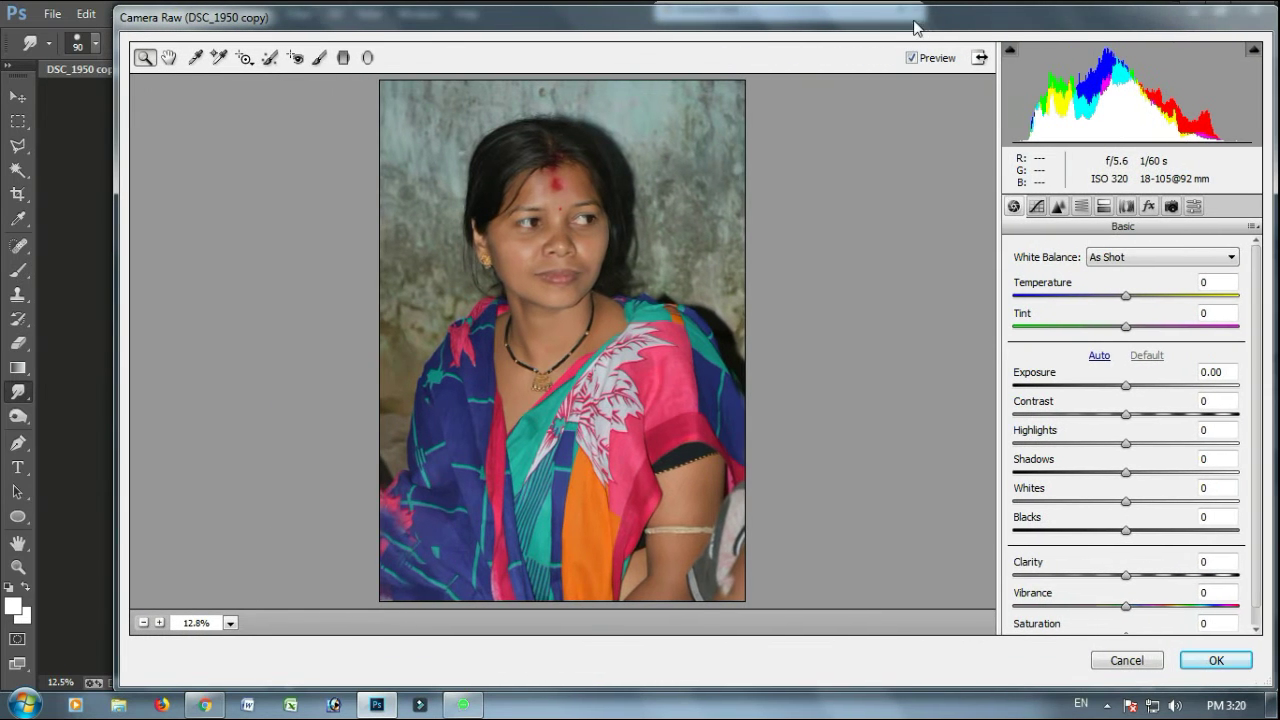
{"action": "left_click_drag", "start_coordinate": [915, 23], "coordinate": [885, 20]}
{"action": "left_click_drag", "start_coordinate": [1097, 572], "coordinate": [1110, 603]}
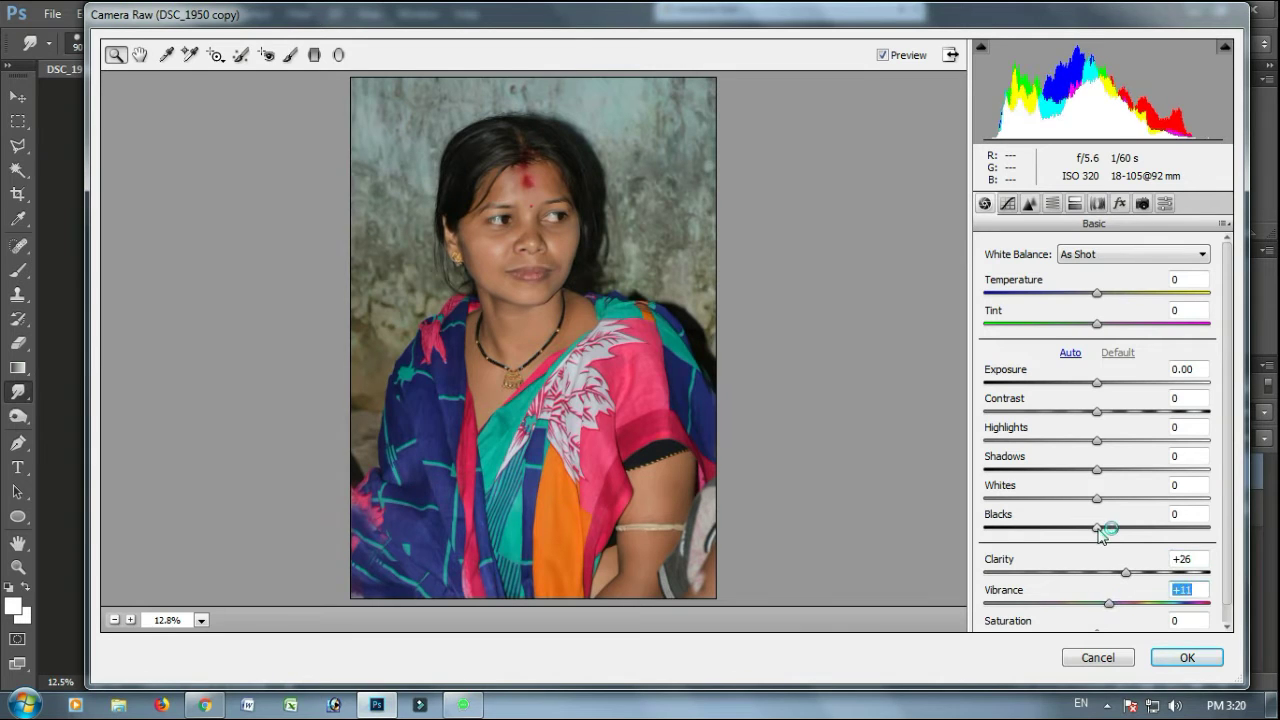
{"action": "left_click_drag", "start_coordinate": [1101, 528], "coordinate": [1131, 528]}
{"action": "left_click_drag", "start_coordinate": [1107, 474], "coordinate": [1111, 441]}
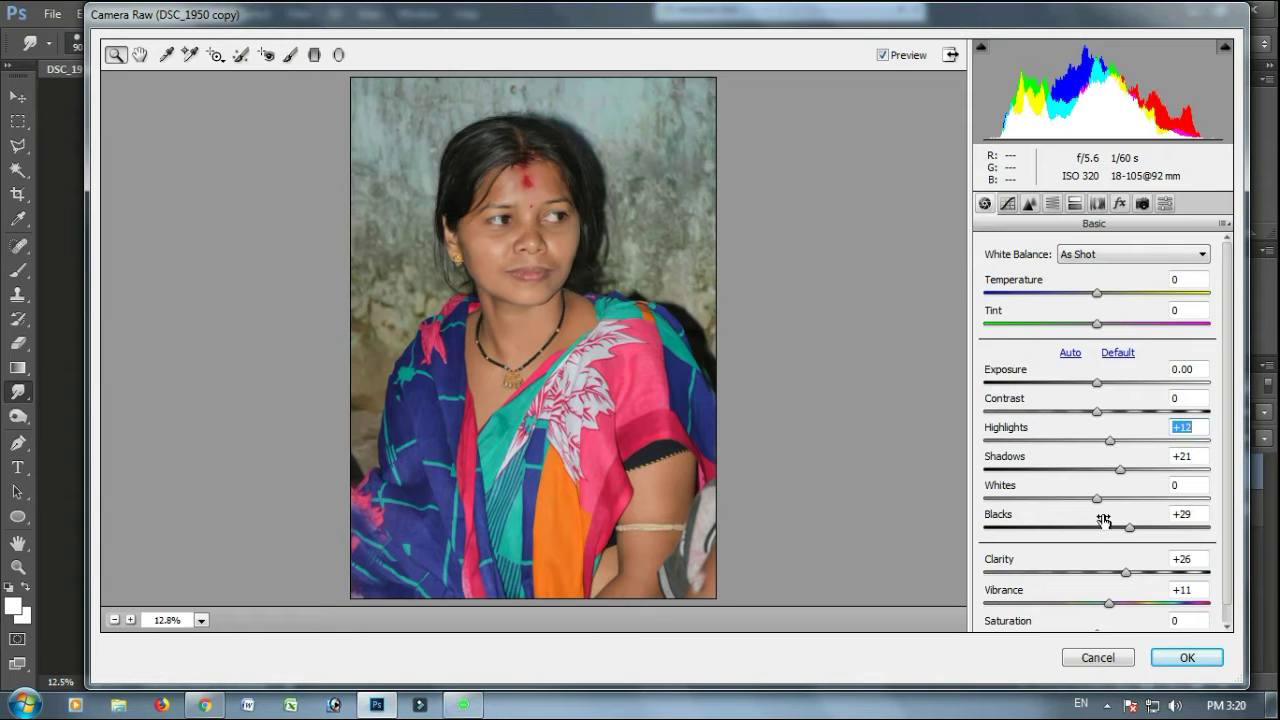
{"action": "left_click", "coordinate": [1187, 657]}
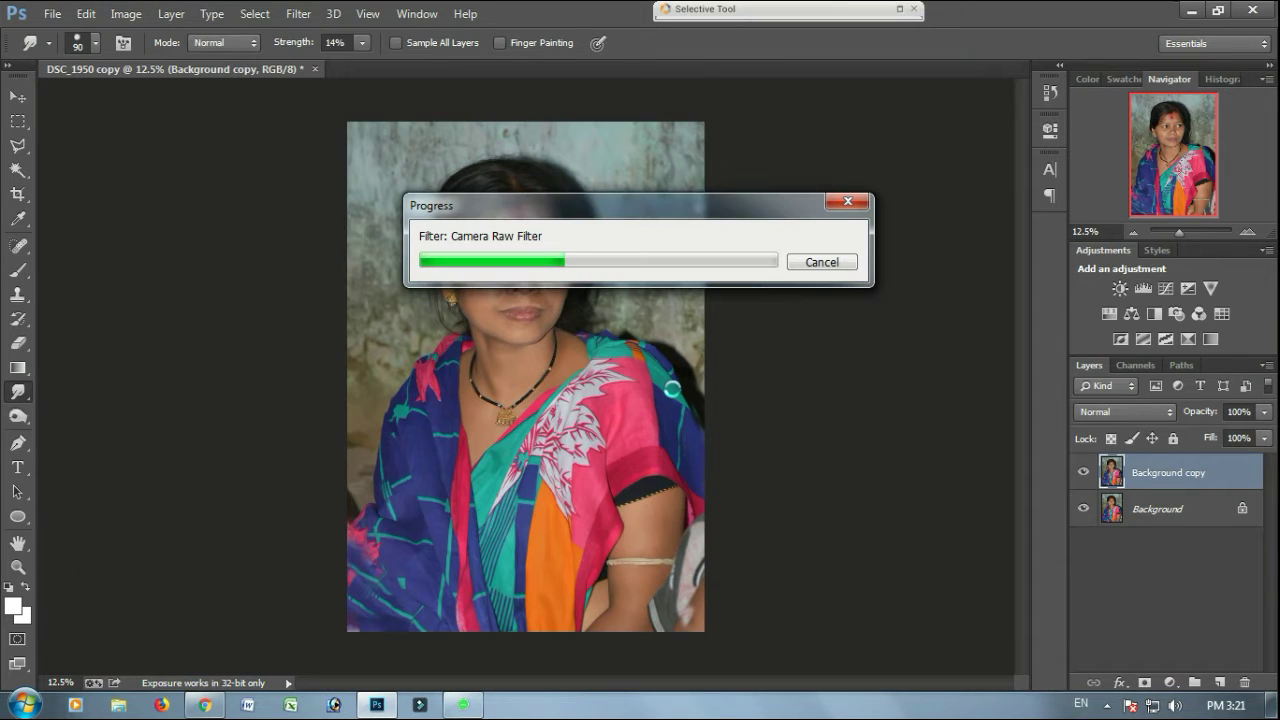
Step: Compare the Background copy layer with the original by hiding and showing it, and duplicate the layer
{"action": "left_click", "coordinate": [1083, 472]}
{"action": "left_click", "coordinate": [1083, 472]}
{"action": "right_click", "coordinate": [1150, 480]}
{"action": "left_click", "coordinate": [790, 578]}
{"action": "left_click_drag", "start_coordinate": [1167, 487], "coordinate": [1219, 682]}
{"action": "left_click_drag", "start_coordinate": [1160, 509], "coordinate": [1219, 681]}
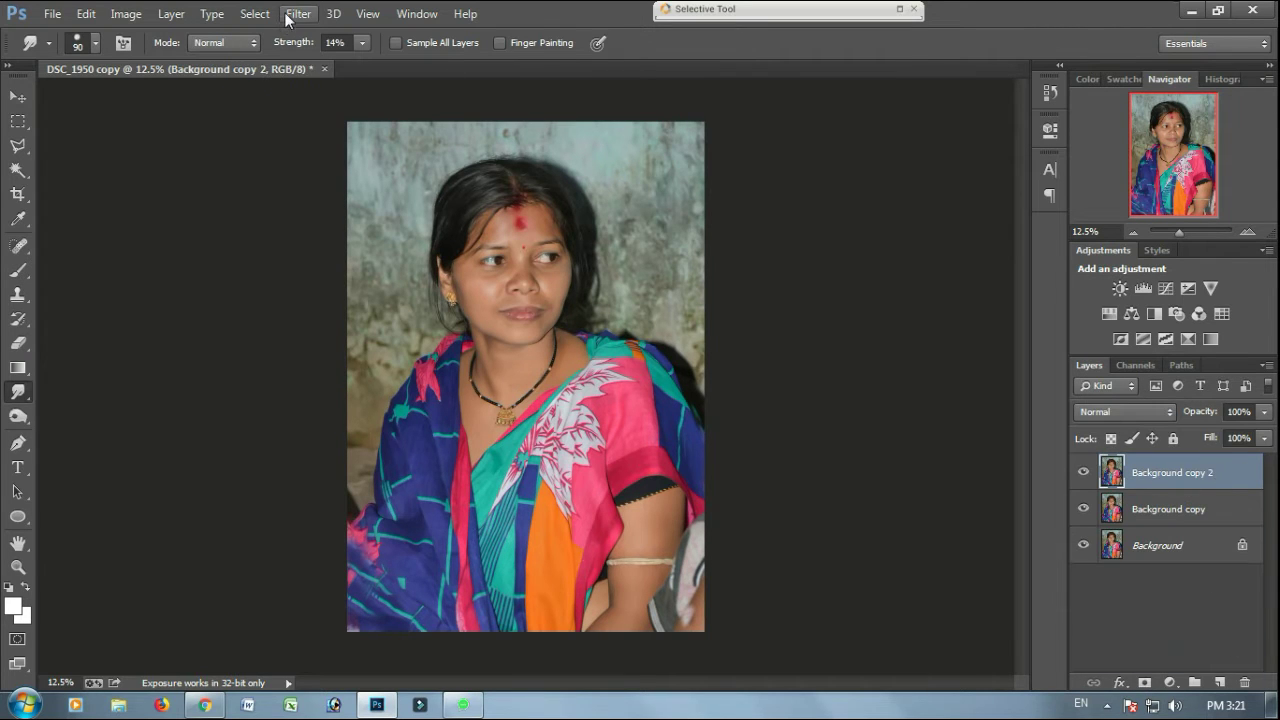
Step: Apply a High Pass filter with a 20.9 pixel radius to the Background copy 2 layer and set its blend mode to Overlay
{"action": "left_click", "coordinate": [298, 13]}
{"action": "mouse_move", "coordinate": [380, 362]}
{"action": "left_click", "coordinate": [587, 379]}
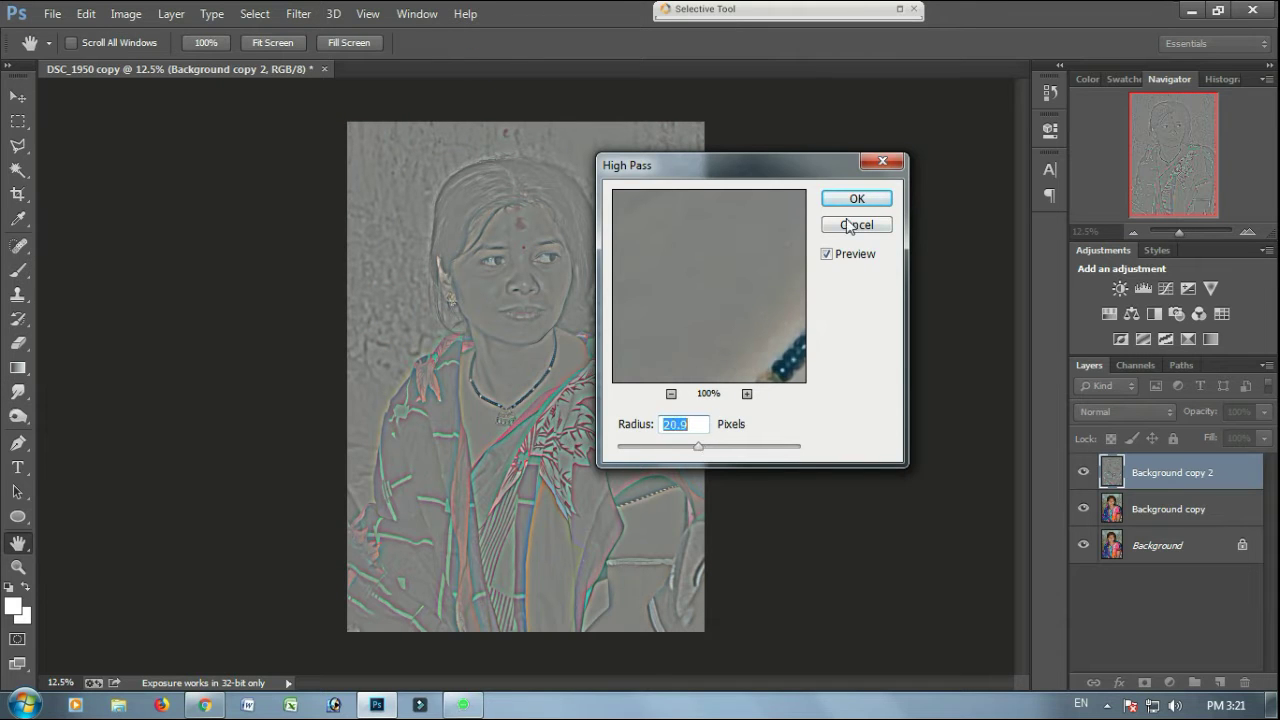
{"action": "left_click", "coordinate": [857, 198]}
{"action": "left_click", "coordinate": [1126, 411]}
{"action": "left_click", "coordinate": [1105, 238]}
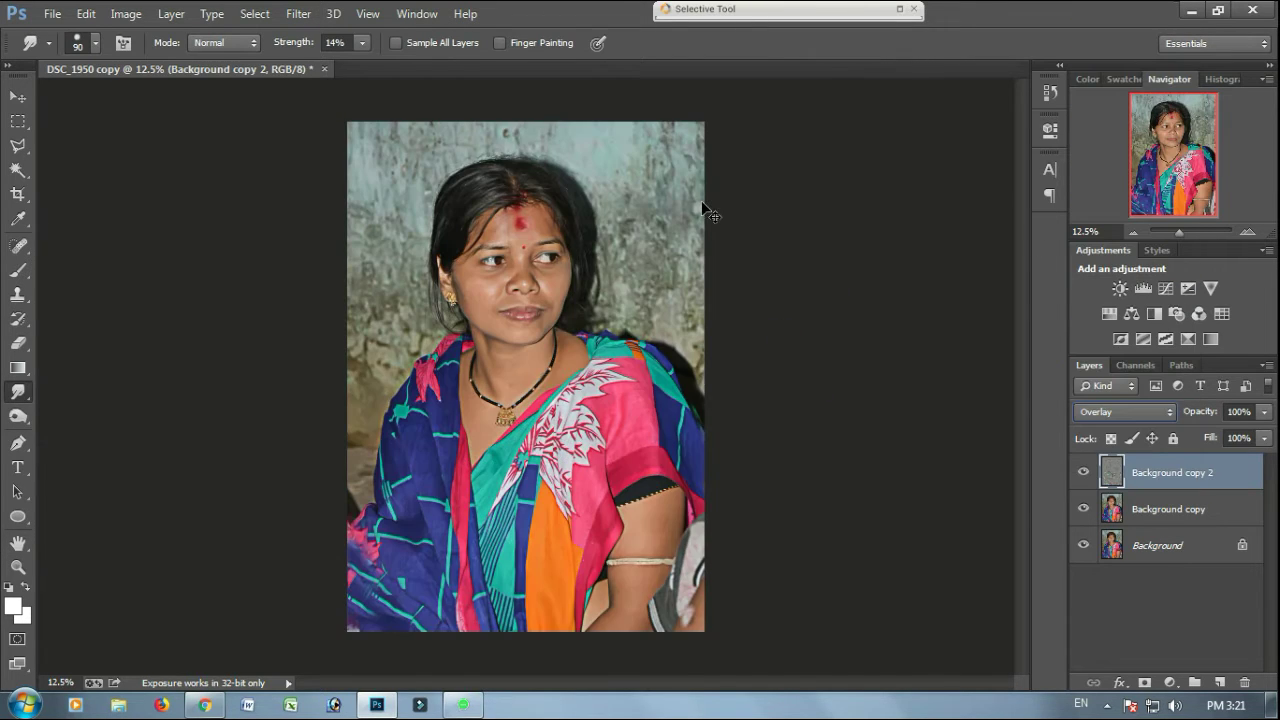
Step: Check the sharpening effect on the face and apply a Gaussian Blur with a 5.3 pixel radius to the Overlay layer
{"action": "key", "text": "ctrl+plus"}
{"action": "key", "text": "ctrl+plus"}
{"action": "key", "text": "ctrl+plus"}
{"action": "left_click_drag", "start_coordinate": [565, 178], "coordinate": [606, 362]}
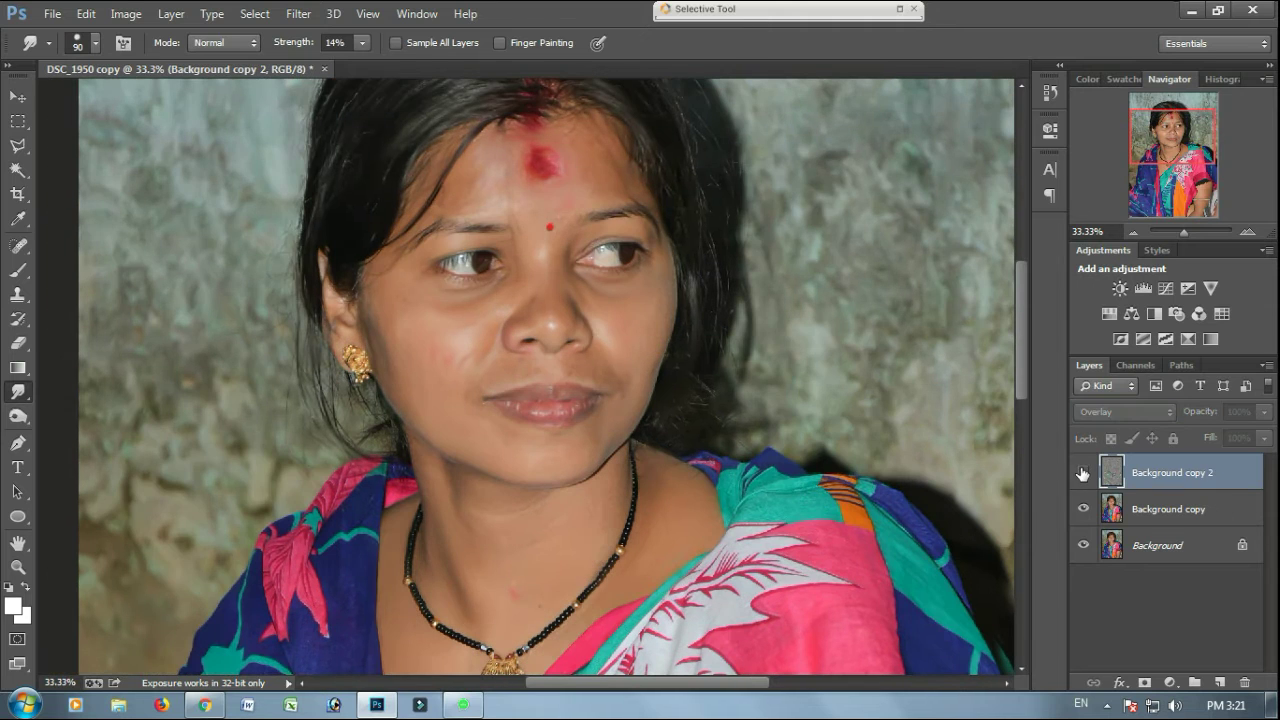
{"action": "left_click", "coordinate": [298, 13]}
{"action": "mouse_move", "coordinate": [400, 220]}
{"action": "left_click", "coordinate": [596, 352]}
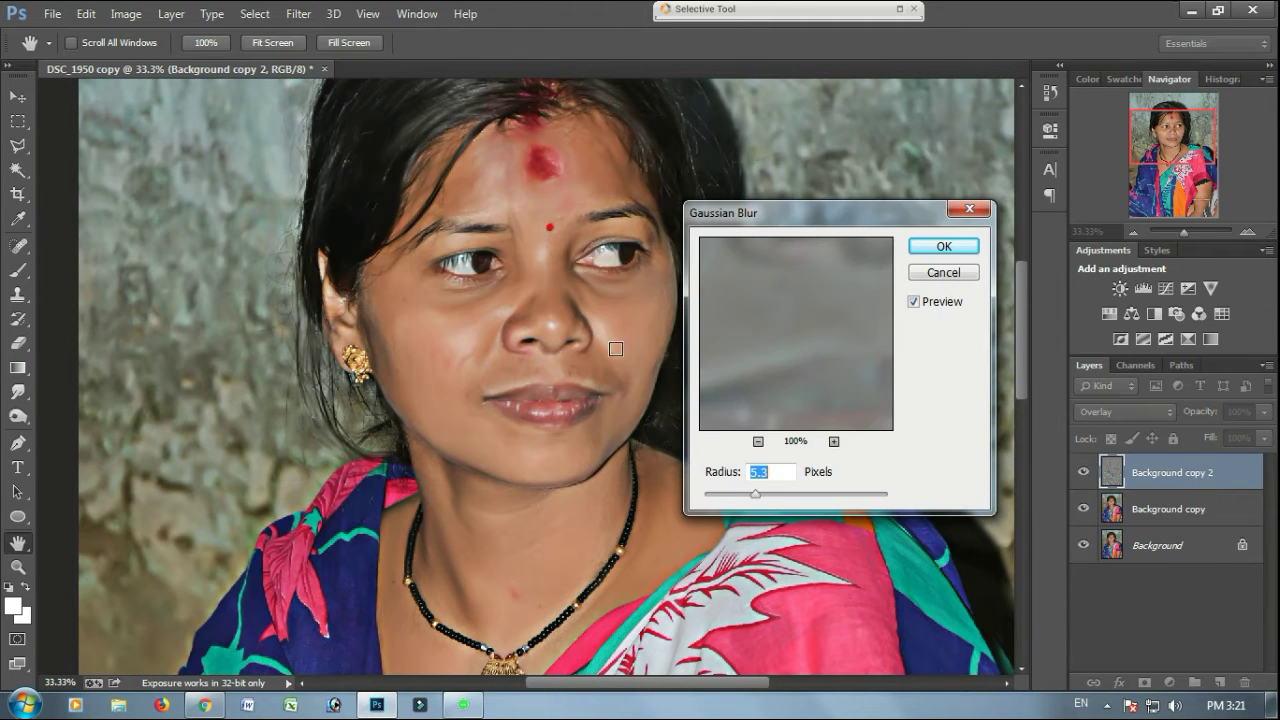
{"action": "left_click", "coordinate": [944, 246]}
Step: Smudge the face and neck skin on the Overlay layer, enlarging the brush to 125 and 150 px
{"action": "key", "text": "r"}
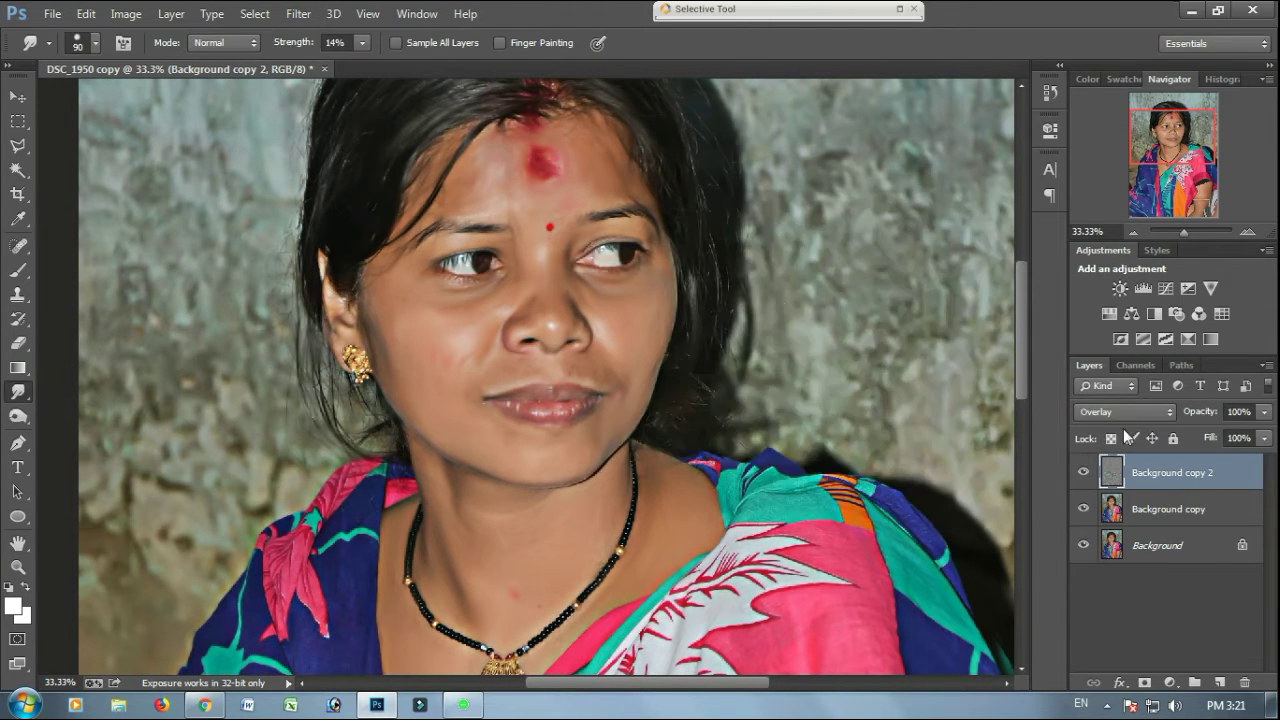
{"action": "key", "text": "bracketright"}
{"action": "key", "text": "bracketright"}
{"action": "left_click_drag", "start_coordinate": [610, 334], "coordinate": [506, 377]}
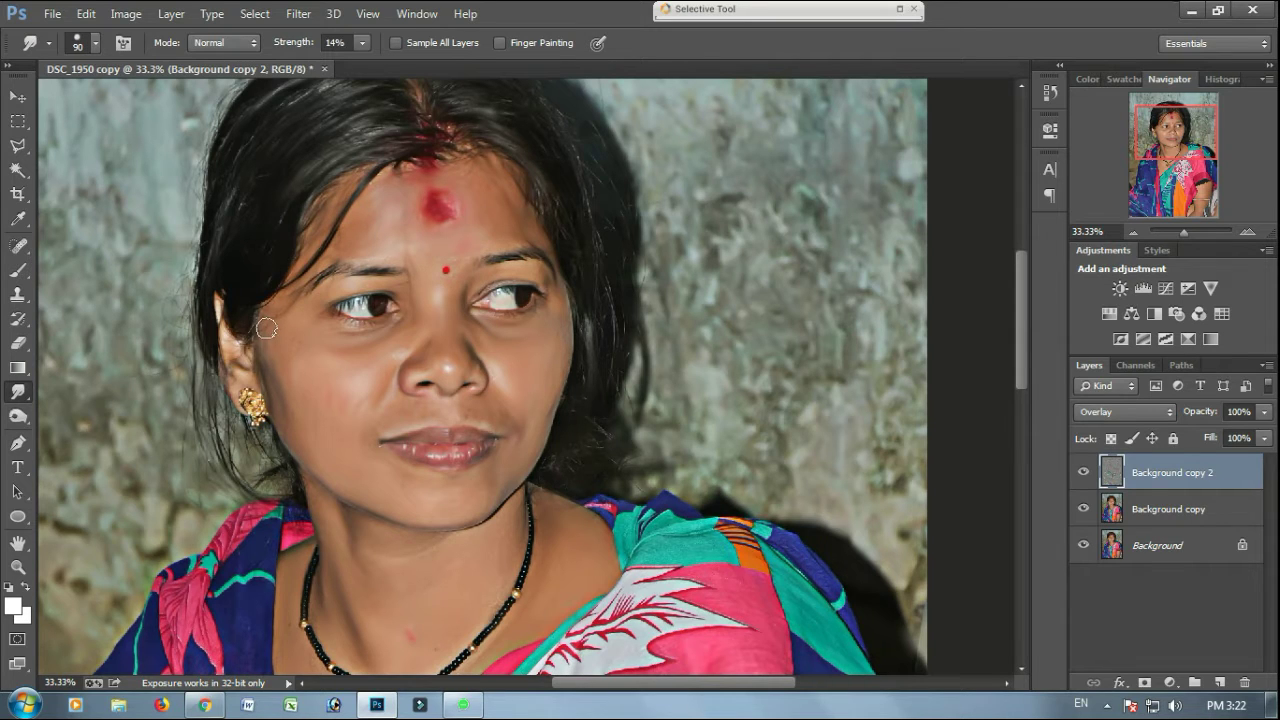
{"action": "scroll", "coordinate": [315, 360], "scroll_direction": "down", "scroll_amount": 1}
{"action": "scroll", "coordinate": [315, 360], "scroll_direction": "right", "scroll_amount": 1}
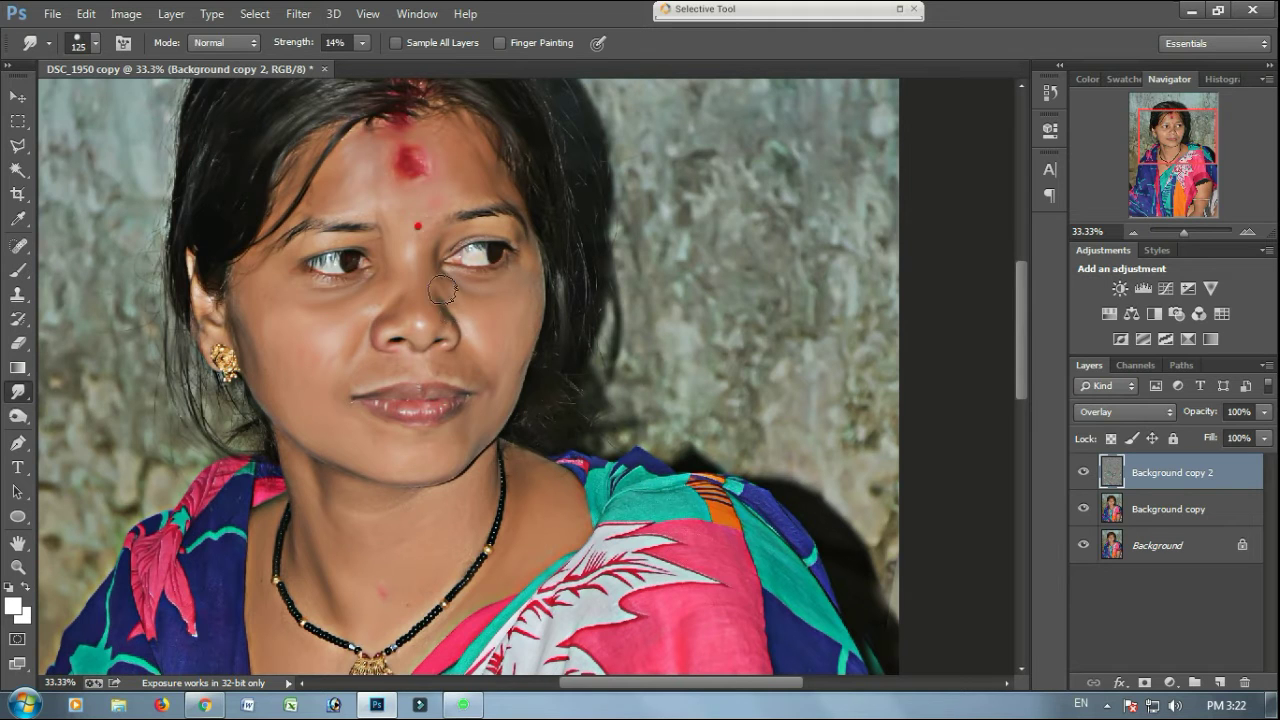
{"action": "key", "text": "]"}
{"action": "key", "text": "]"}
{"action": "left_click_drag", "start_coordinate": [455, 524], "coordinate": [448, 451]}
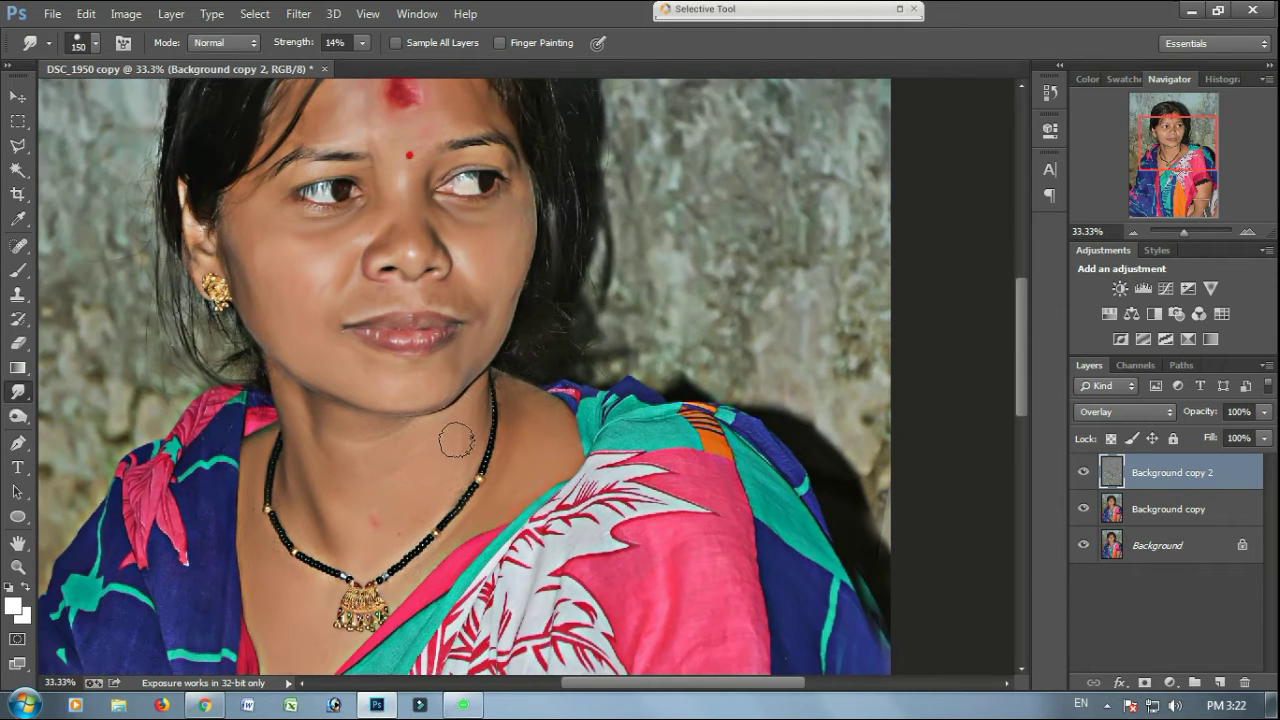
{"action": "left_click_drag", "start_coordinate": [379, 477], "coordinate": [408, 521]}
{"action": "scroll", "coordinate": [380, 490], "scroll_direction": "up", "scroll_amount": 2}
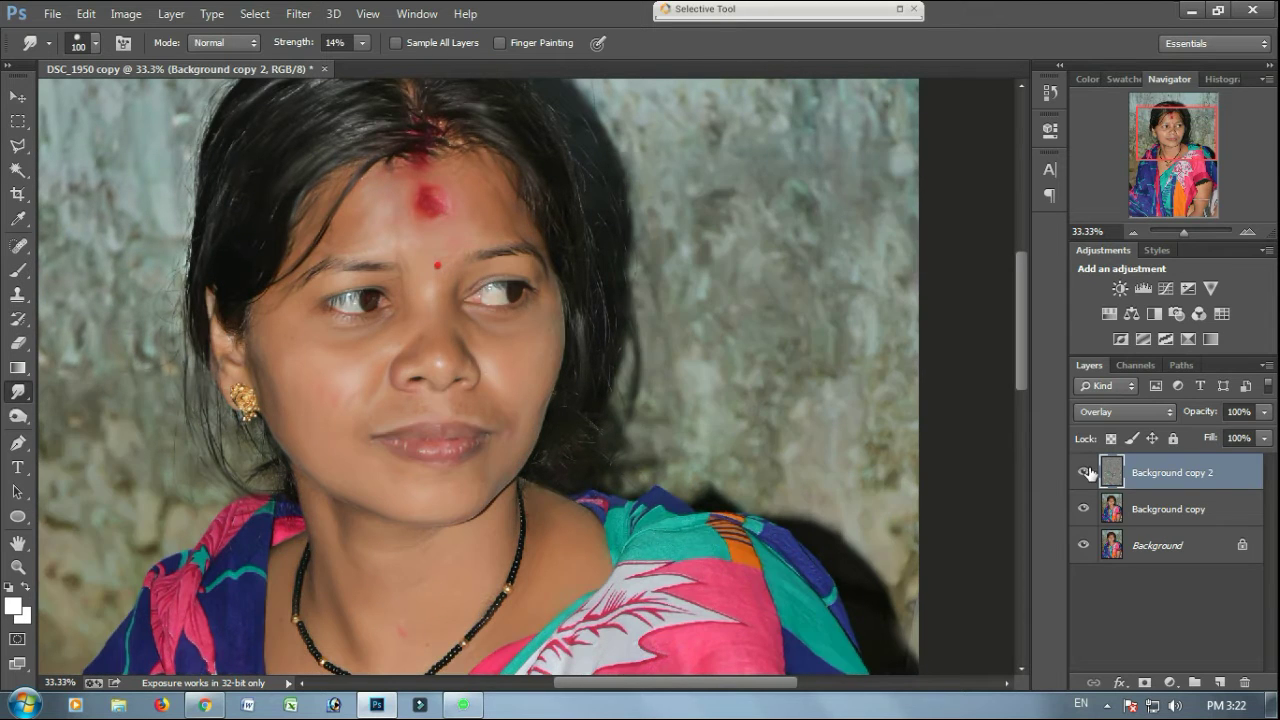
Step: Lower the Overlay layer's opacity to about 60% and merge it down into the Background copy layer
{"action": "left_click", "coordinate": [1264, 411]}
{"action": "left_click_drag", "start_coordinate": [1265, 433], "coordinate": [1230, 436]}
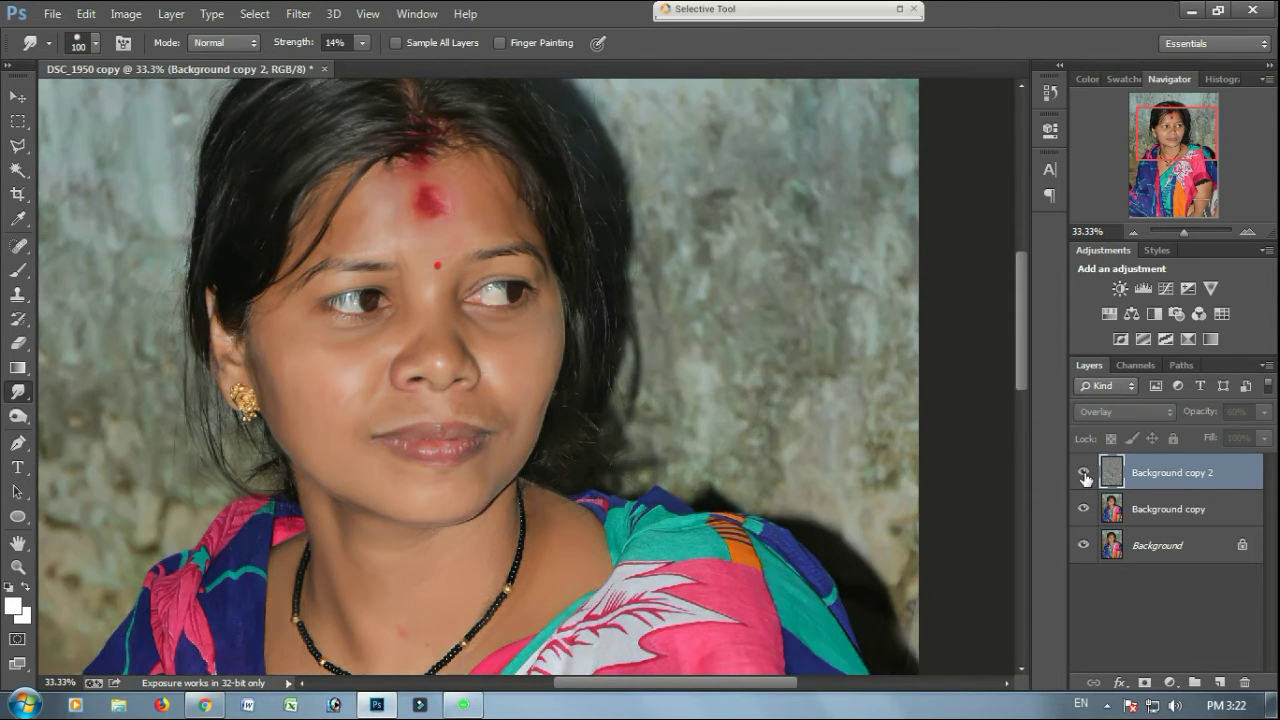
{"action": "right_click", "coordinate": [1150, 465]}
{"action": "left_click", "coordinate": [800, 543]}
{"action": "scroll", "coordinate": [520, 394], "scroll_direction": "down", "scroll_amount": 1}
{"action": "scroll", "coordinate": [520, 394], "scroll_direction": "down", "scroll_amount": 1}
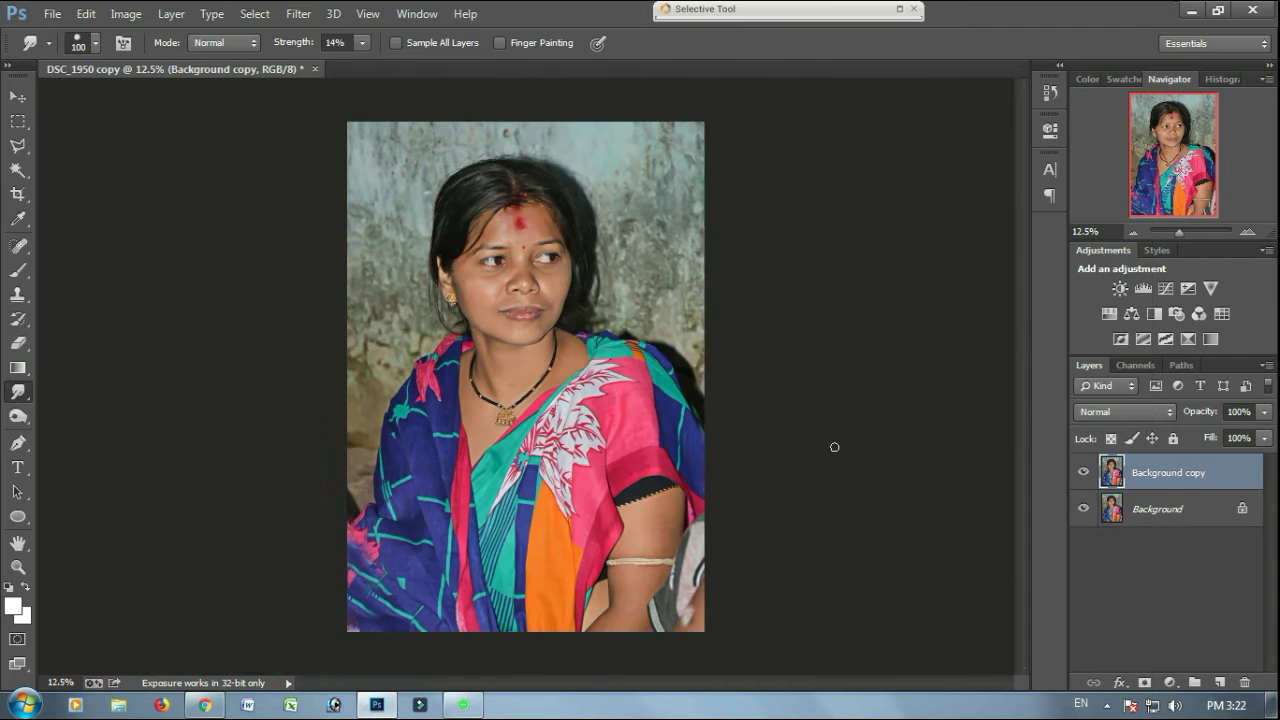
Step: Duplicate the Background copy layer and apply Selective Color to the duplicate, setting cyan in the Reds to +48%
{"action": "left_click_drag", "start_coordinate": [1209, 535], "coordinate": [1219, 682]}
{"action": "left_click", "coordinate": [126, 13]}
{"action": "mouse_move", "coordinate": [200, 101]}
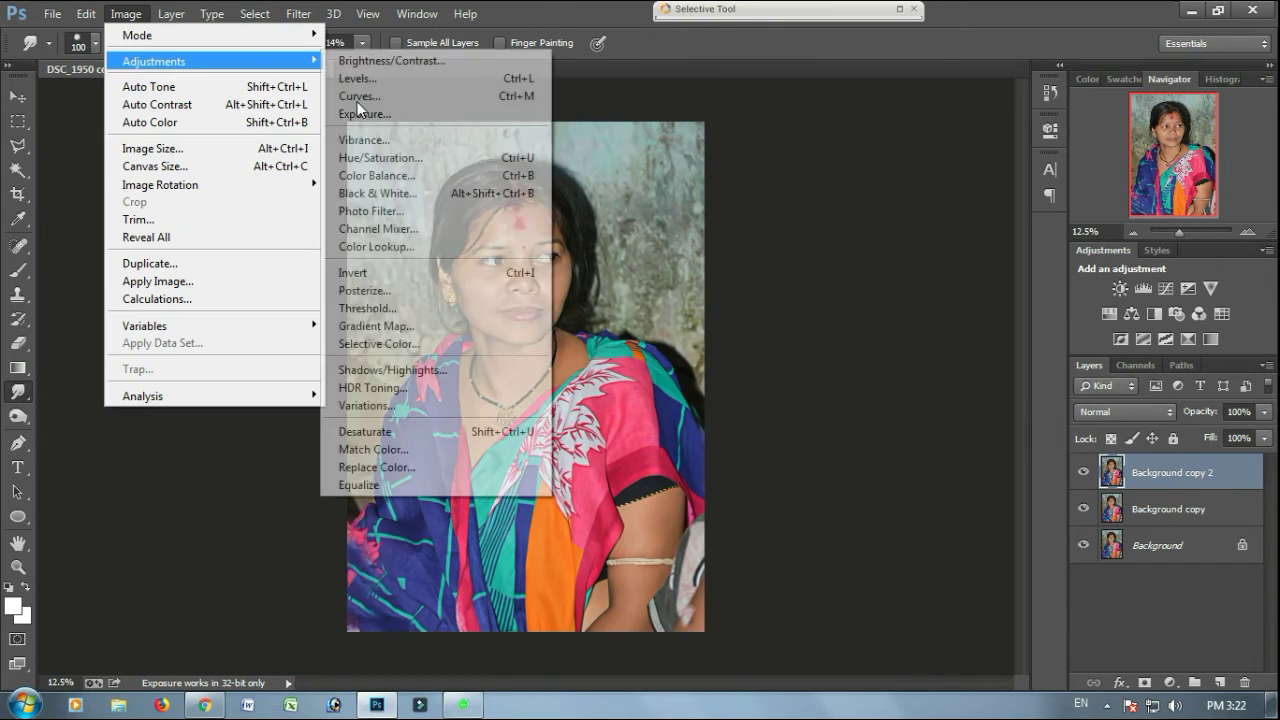
{"action": "left_click", "coordinate": [373, 348]}
{"action": "left_click_drag", "start_coordinate": [710, 288], "coordinate": [756, 289]}
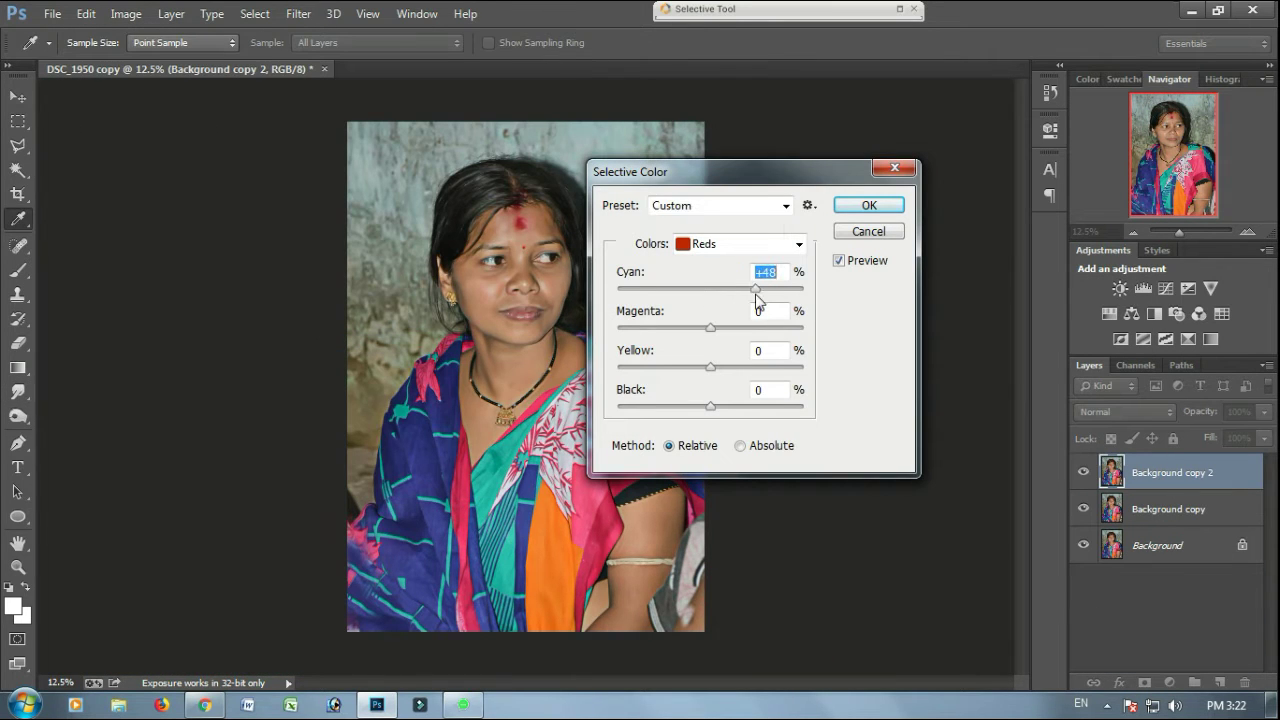
{"action": "left_click", "coordinate": [712, 408]}
{"action": "left_click", "coordinate": [869, 205]}
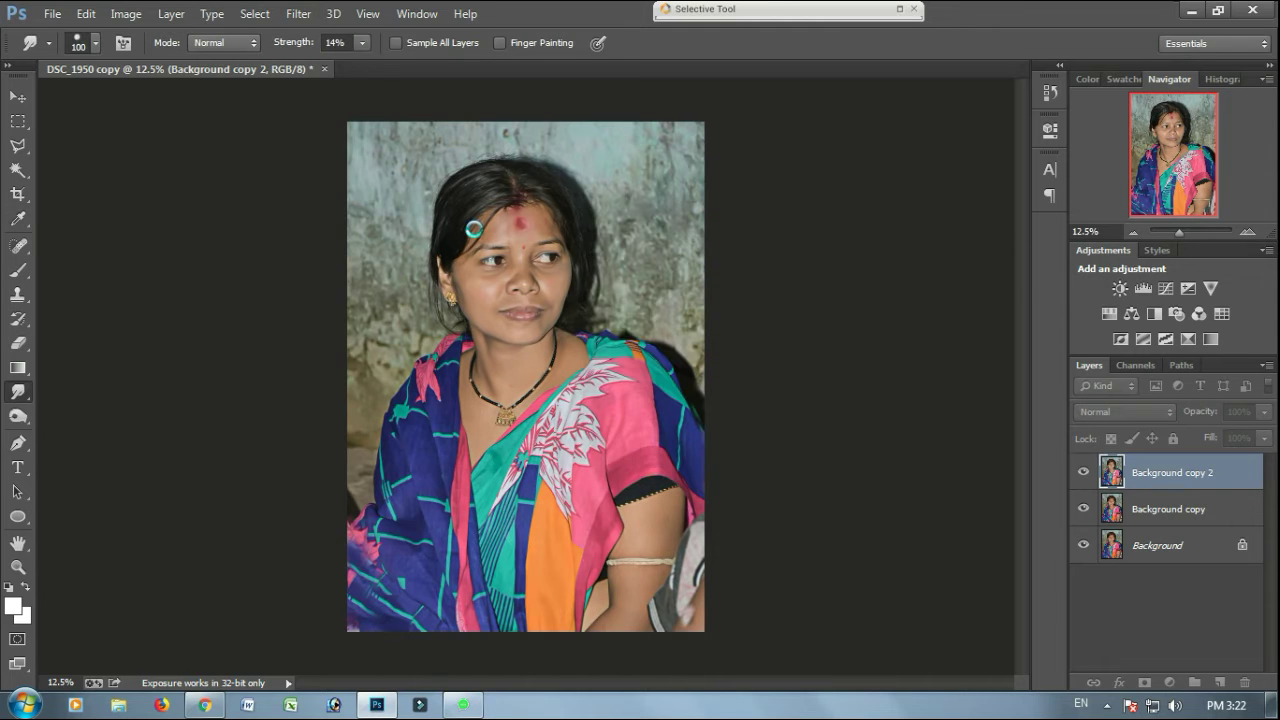
Step: Add a black layer mask to the Background copy 2 layer and ready the Brush tool with white as foreground colour
{"action": "scroll", "coordinate": [512, 224], "scroll_direction": "up", "scroll_amount": 1}
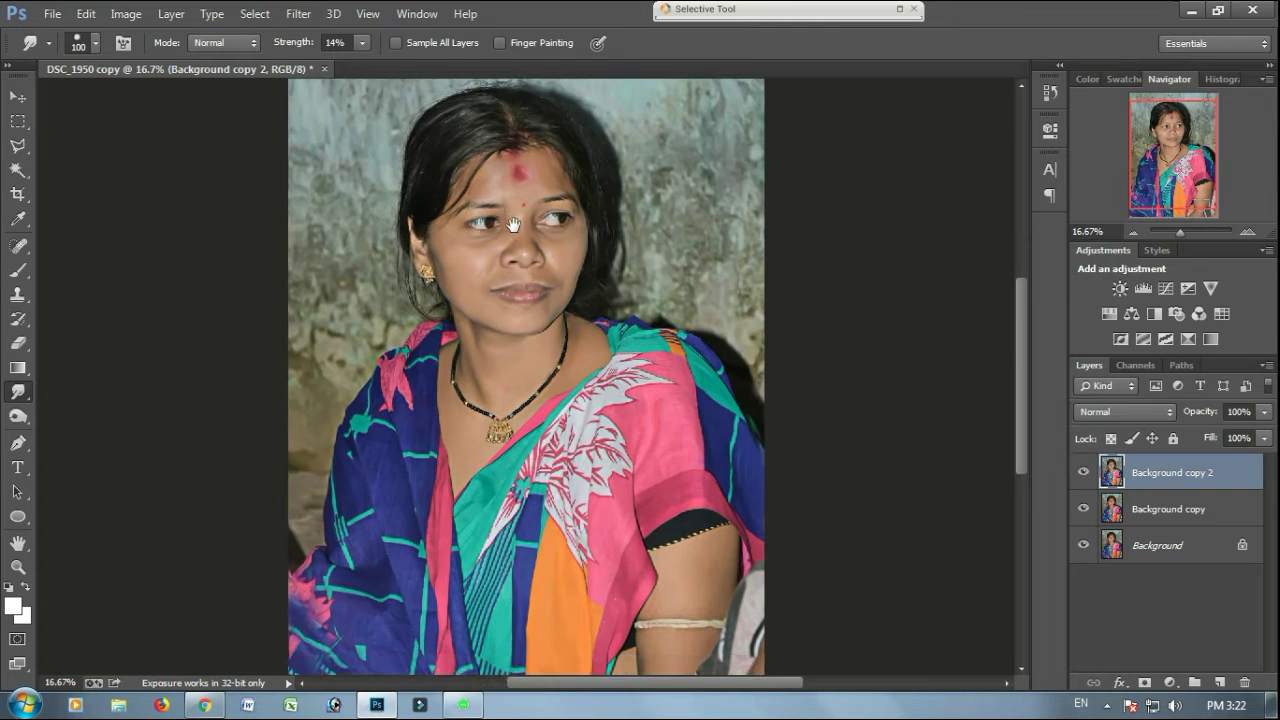
{"action": "scroll", "coordinate": [512, 224], "scroll_direction": "up", "scroll_amount": 1}
{"action": "left_click", "coordinate": [1153, 682], "text": "alt"}
{"action": "key", "text": "ctrl+plus"}
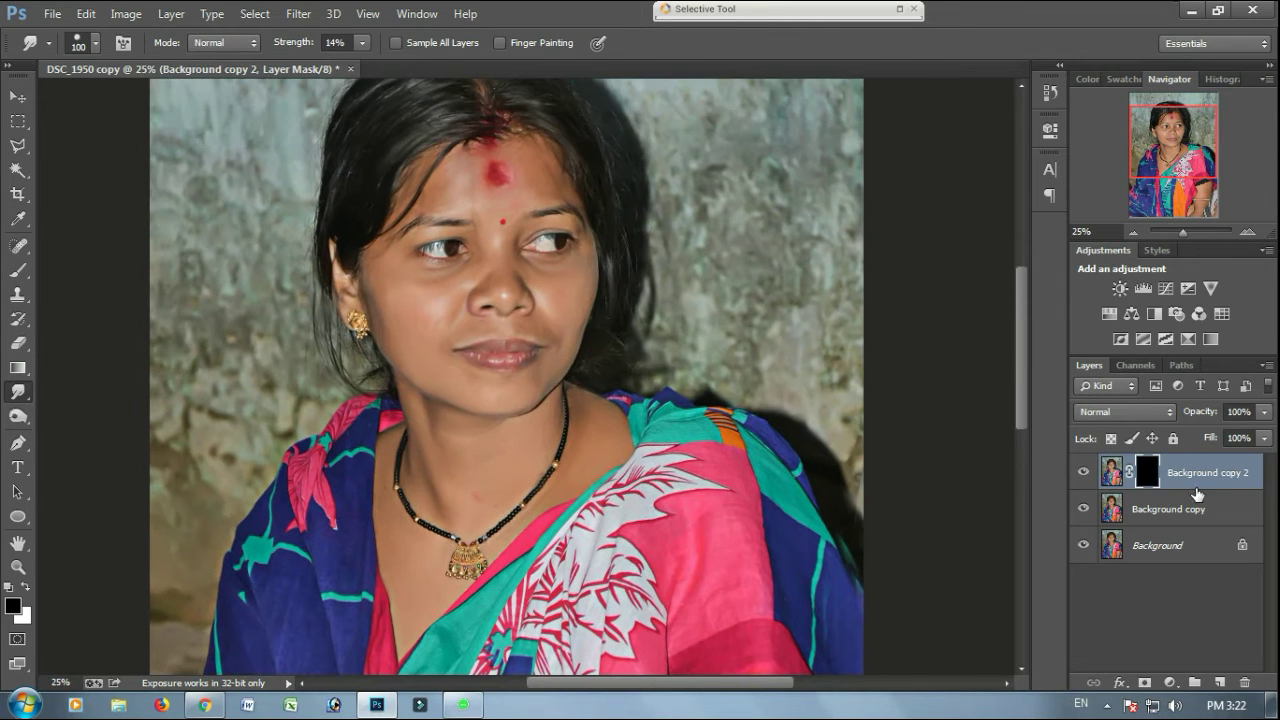
{"action": "left_click", "coordinate": [18, 270]}
{"action": "left_click", "coordinate": [29, 589]}
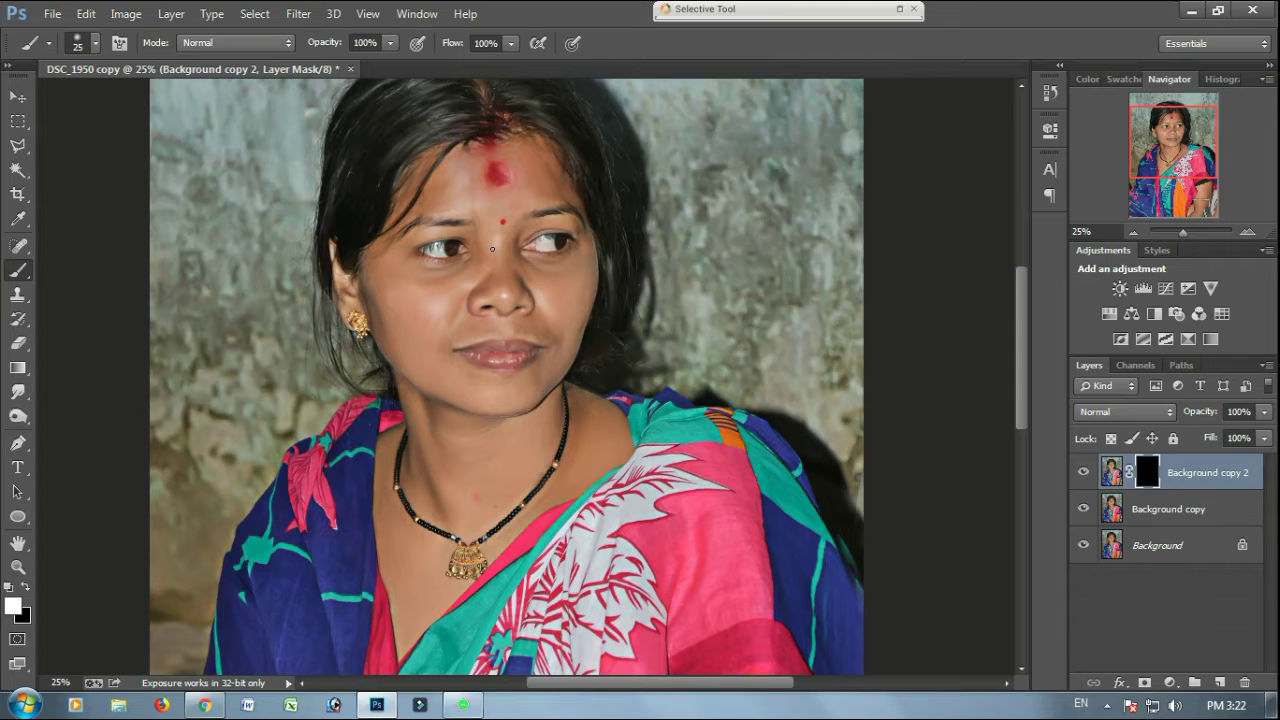
Step: Paint white on the mask over the face and neck with a 200 to 175 px brush to reveal the skin colour correction
{"action": "key", "text": "bracketright"}
{"action": "key", "text": "bracketright"}
{"action": "key", "text": "bracketright"}
{"action": "key", "text": "bracketright"}
{"action": "key", "text": "bracketright"}
{"action": "key", "text": "bracketright"}
{"action": "key", "text": "bracketleft"}
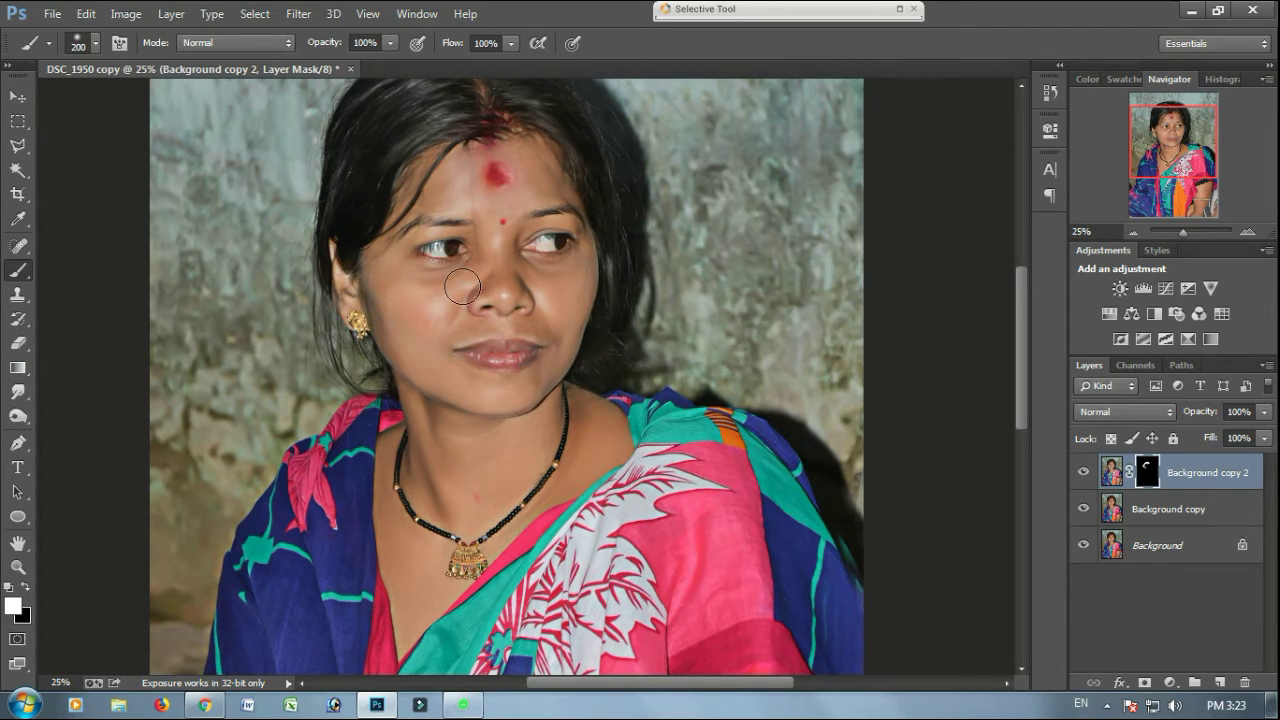
{"action": "key", "text": "bracketleft"}
{"action": "key", "text": "bracketleft"}
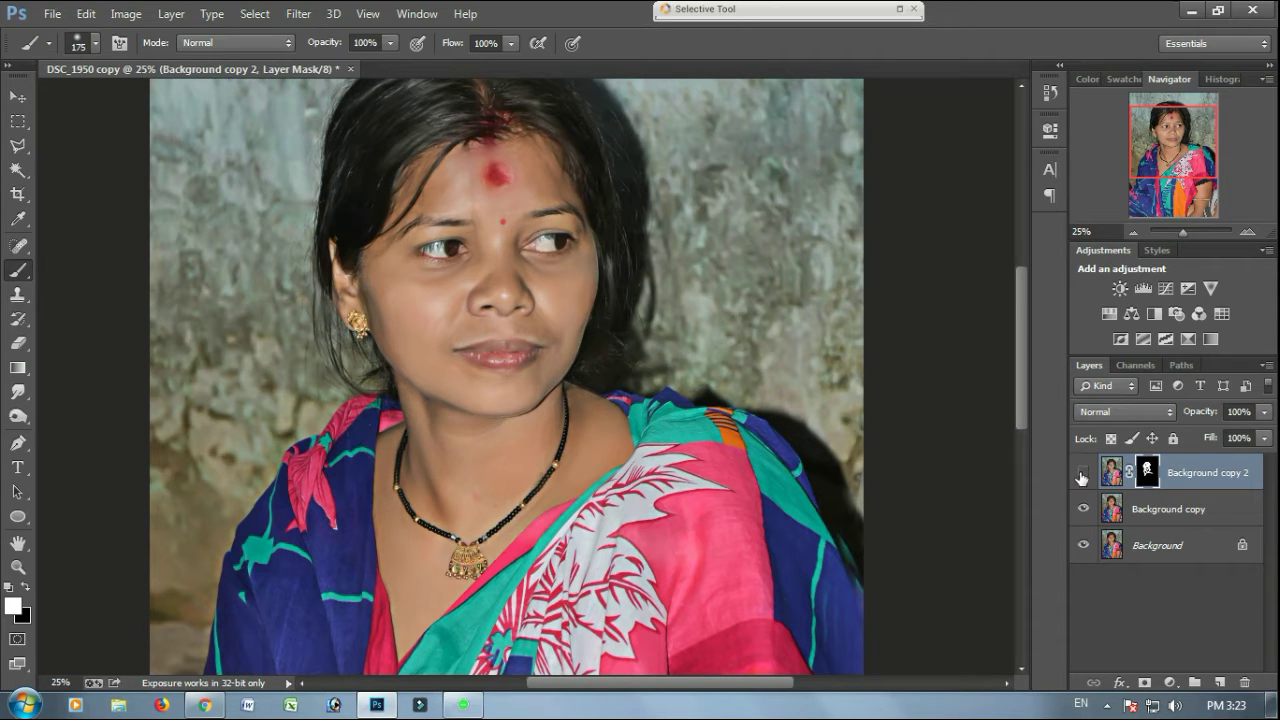
Step: Paint white on the mask over the bare arm with a 250 to 300 px brush to reveal the colour correction there
{"action": "scroll", "coordinate": [503, 536], "scroll_direction": "down", "scroll_amount": 5}
{"action": "scroll", "coordinate": [632, 472], "scroll_direction": "right", "scroll_amount": 3}
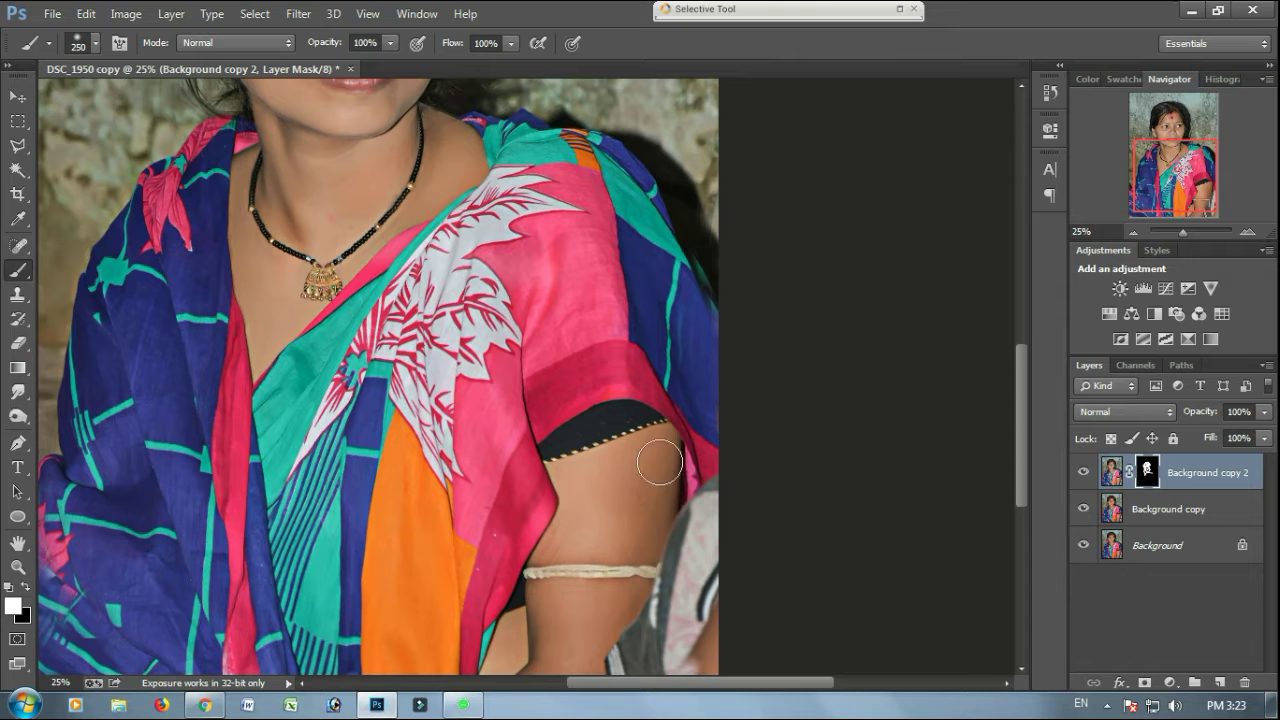
{"action": "key", "text": "bracketright"}
{"action": "mouse_move", "coordinate": [653, 515]}
{"action": "left_mouse_down"}
{"action": "mouse_move", "coordinate": [567, 677]}
{"action": "mouse_move", "coordinate": [635, 480]}
{"action": "mouse_move", "coordinate": [589, 484]}
{"action": "left_mouse_up"}
{"action": "left_click_drag", "start_coordinate": [449, 100], "coordinate": [559, 395]}
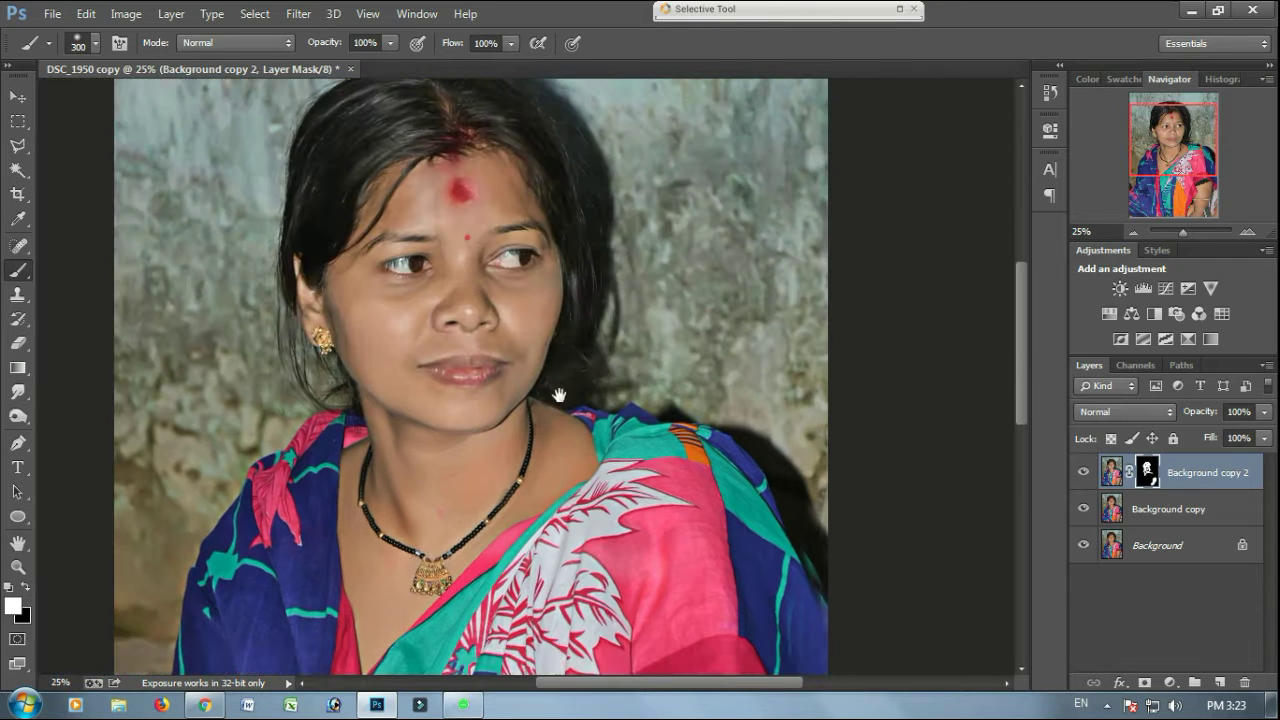
{"action": "key", "text": "bracketleft"}
Step: Merge the masked Background copy 2 layer down into the Background copy layer and inspect the portrait
{"action": "key", "text": "ctrl+minus"}
{"action": "right_click", "coordinate": [1175, 472]}
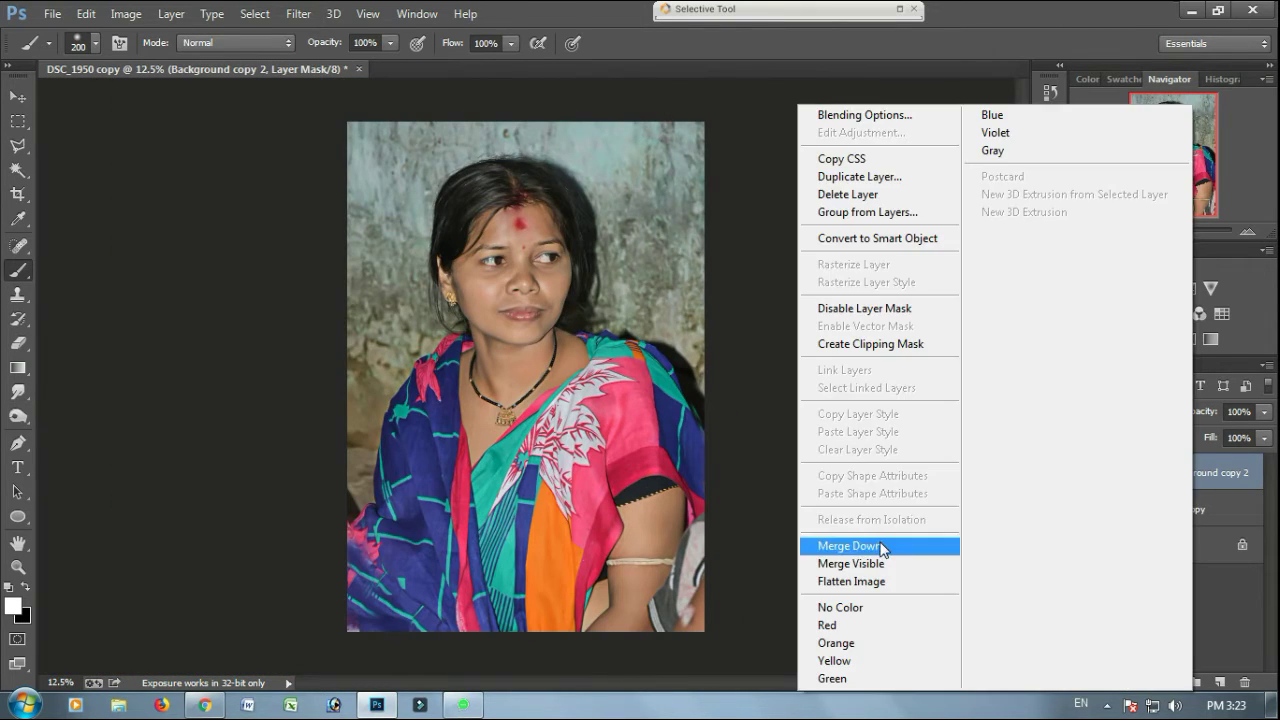
{"action": "left_click", "coordinate": [882, 546]}
{"action": "key", "text": "ctrl+plus"}
{"action": "scroll", "coordinate": [857, 377], "scroll_direction": "up", "scroll_amount": 2}
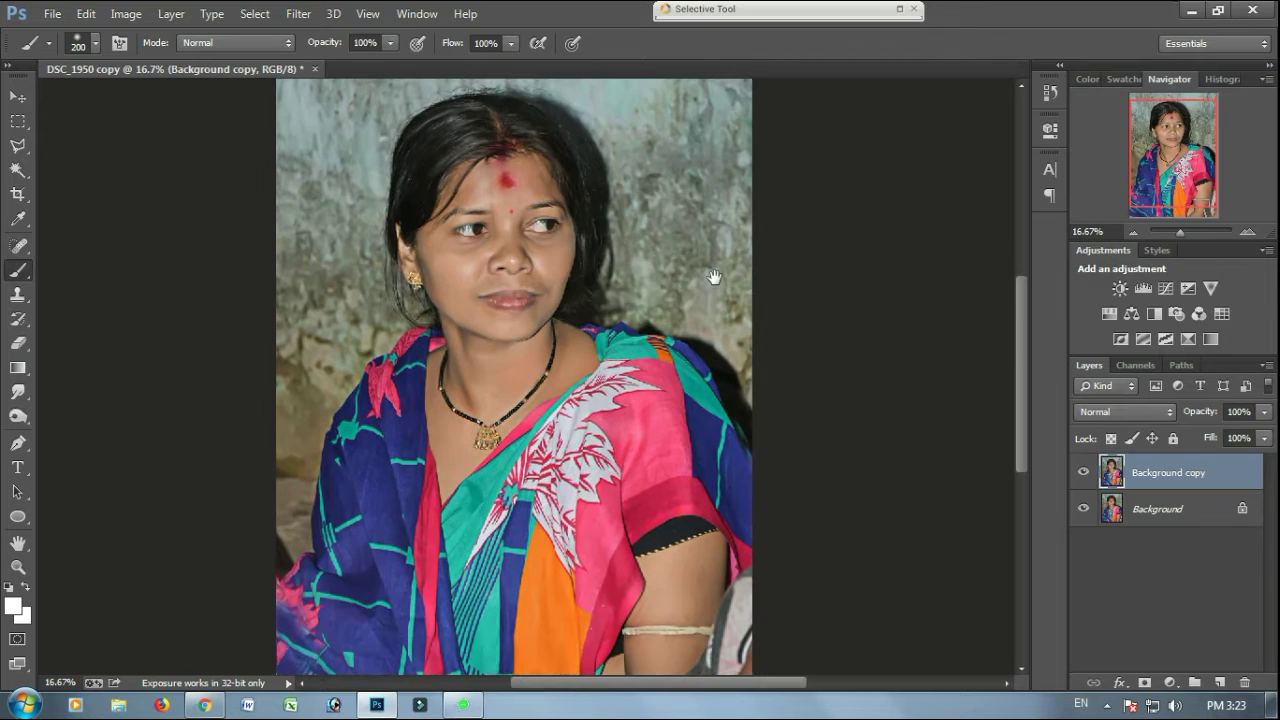
Step: Trace a Pen path along the sari's outer edge from the image's lower left border up to the left shoulder
{"action": "left_click", "coordinate": [18, 443]}
{"action": "scroll", "coordinate": [310, 538], "scroll_direction": "down", "scroll_amount": 1}
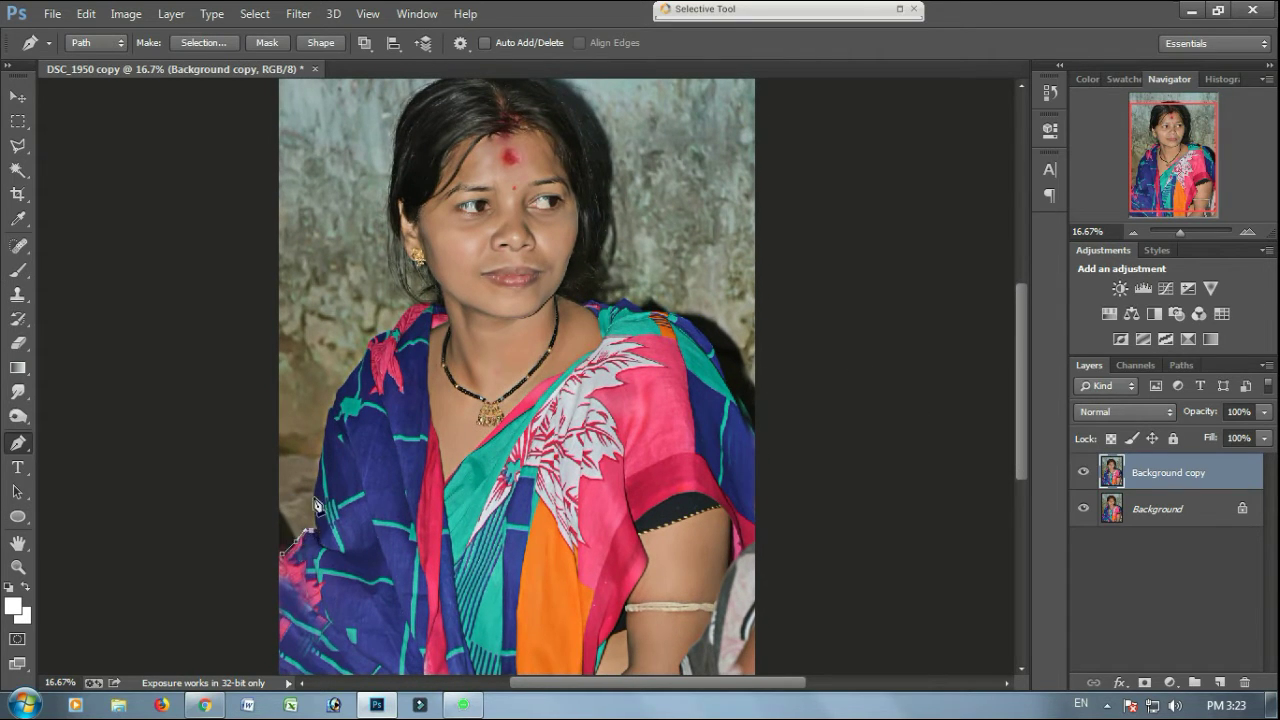
{"action": "left_click_drag", "start_coordinate": [319, 473], "coordinate": [332, 389]}
{"action": "key", "text": "ctrl+plus"}
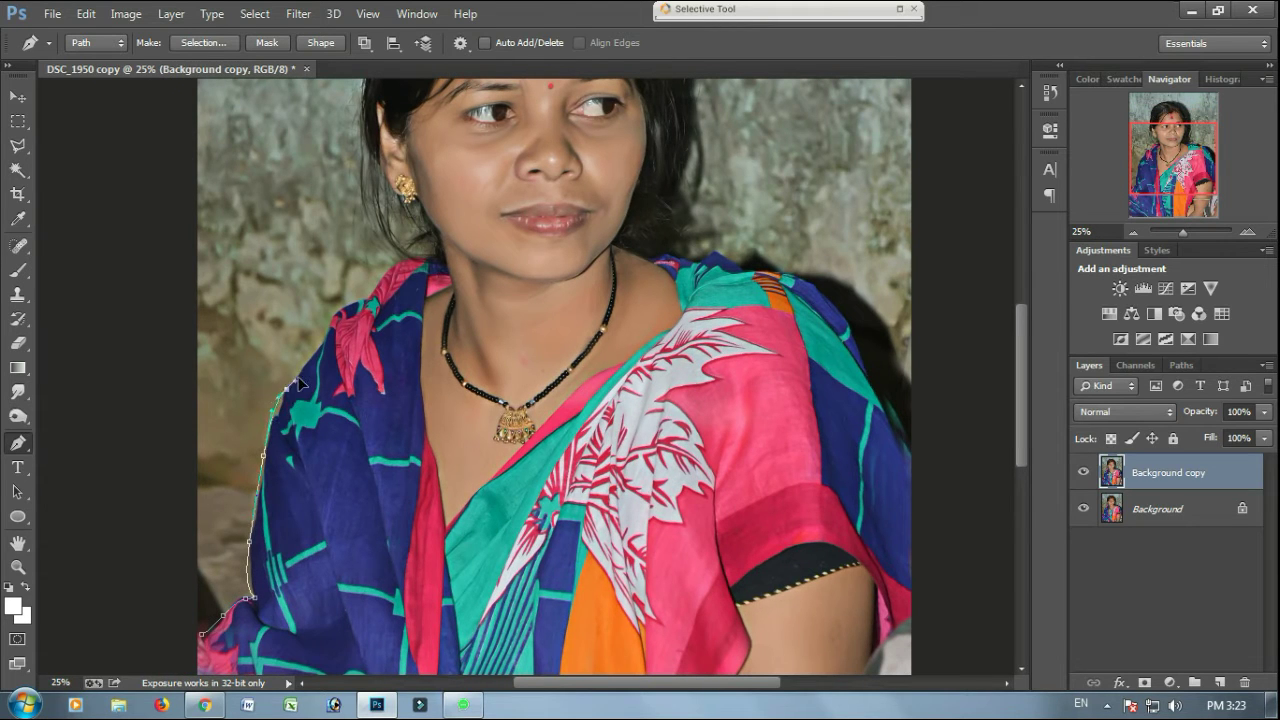
{"action": "key", "text": "ctrl+plus"}
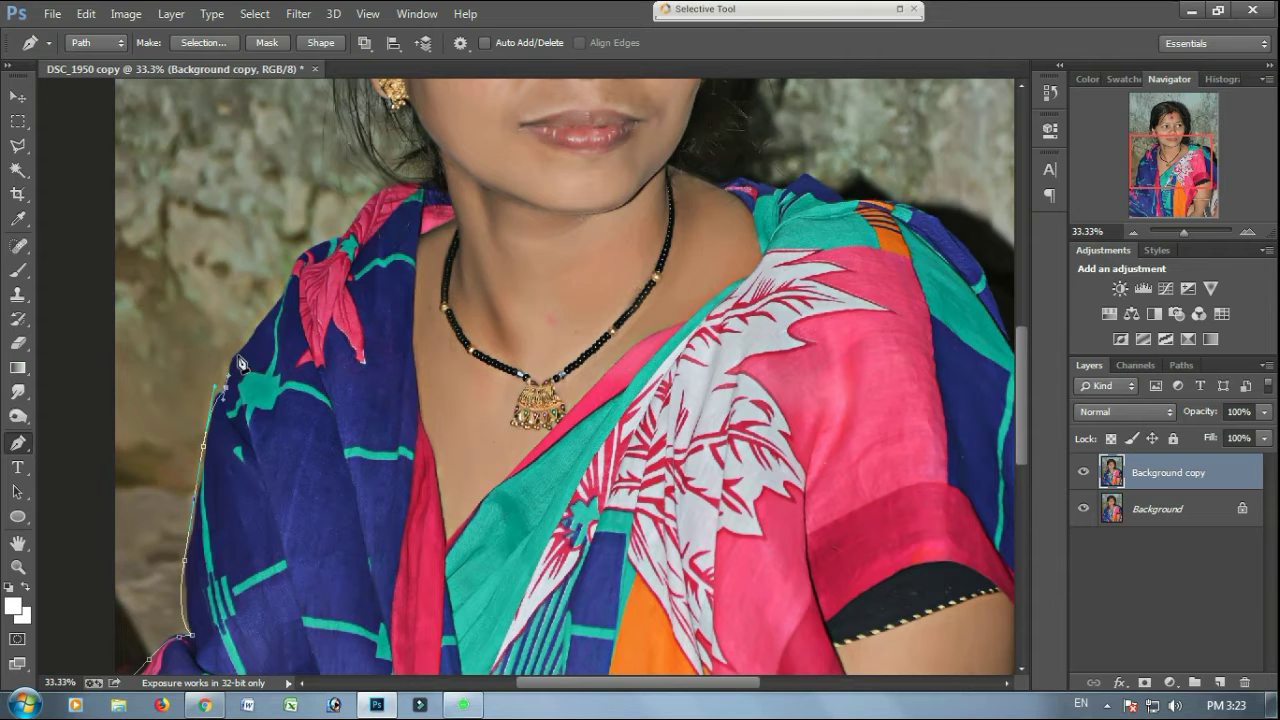
{"action": "left_click", "coordinate": [239, 357]}
{"action": "left_click", "coordinate": [251, 329]}
{"action": "left_click_drag", "start_coordinate": [292, 290], "coordinate": [317, 330]}
{"action": "left_click", "coordinate": [332, 323]}
{"action": "left_click", "coordinate": [378, 272]}
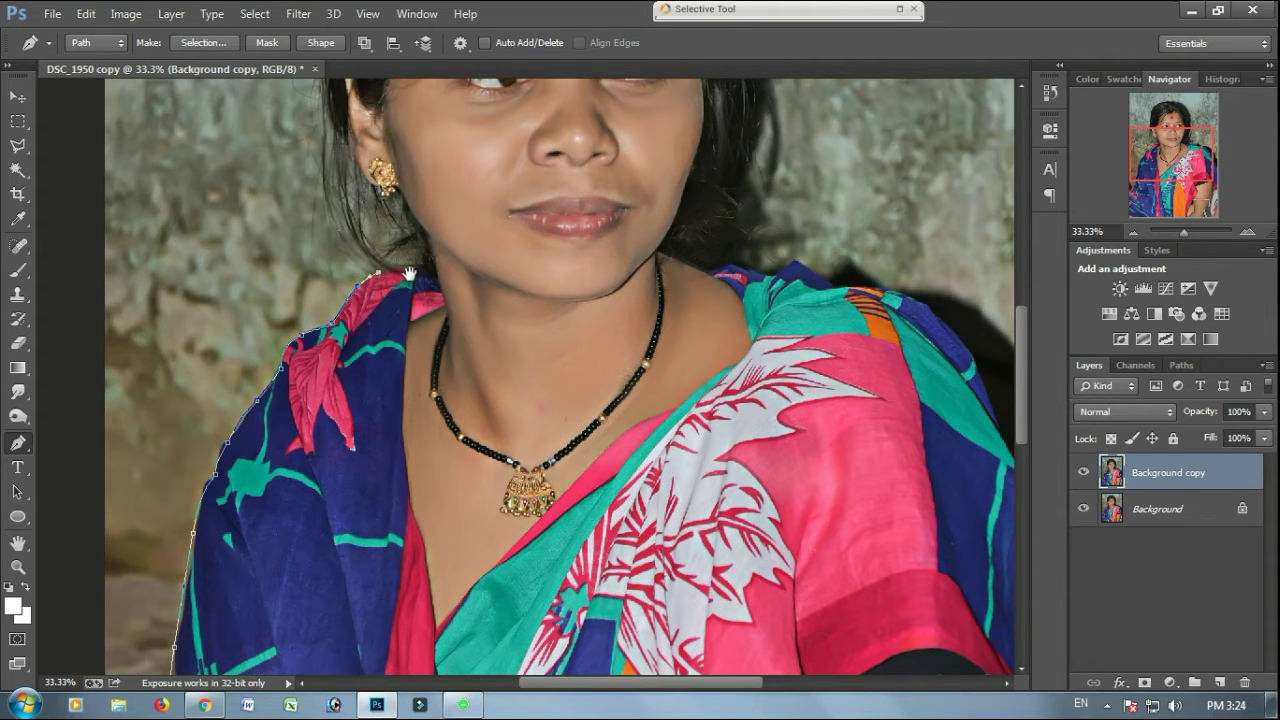
Step: Continue the Pen path from the left shoulder up past the earring and along the hair to the crown of the head
{"action": "left_click_drag", "start_coordinate": [406, 269], "coordinate": [433, 279]}
{"action": "left_click", "coordinate": [435, 311]}
{"action": "left_click_drag", "start_coordinate": [378, 218], "coordinate": [401, 361]}
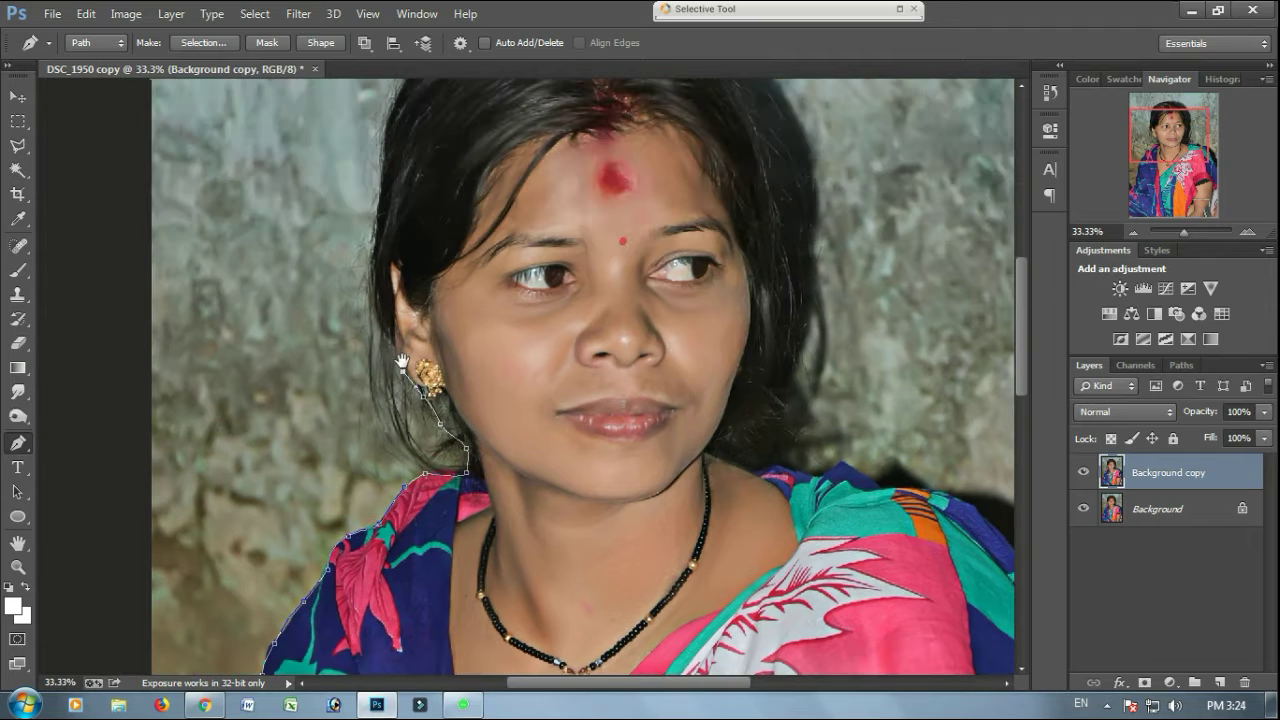
{"action": "left_click_drag", "start_coordinate": [373, 271], "coordinate": [361, 350]}
{"action": "left_click_drag", "start_coordinate": [413, 248], "coordinate": [580, 207]}
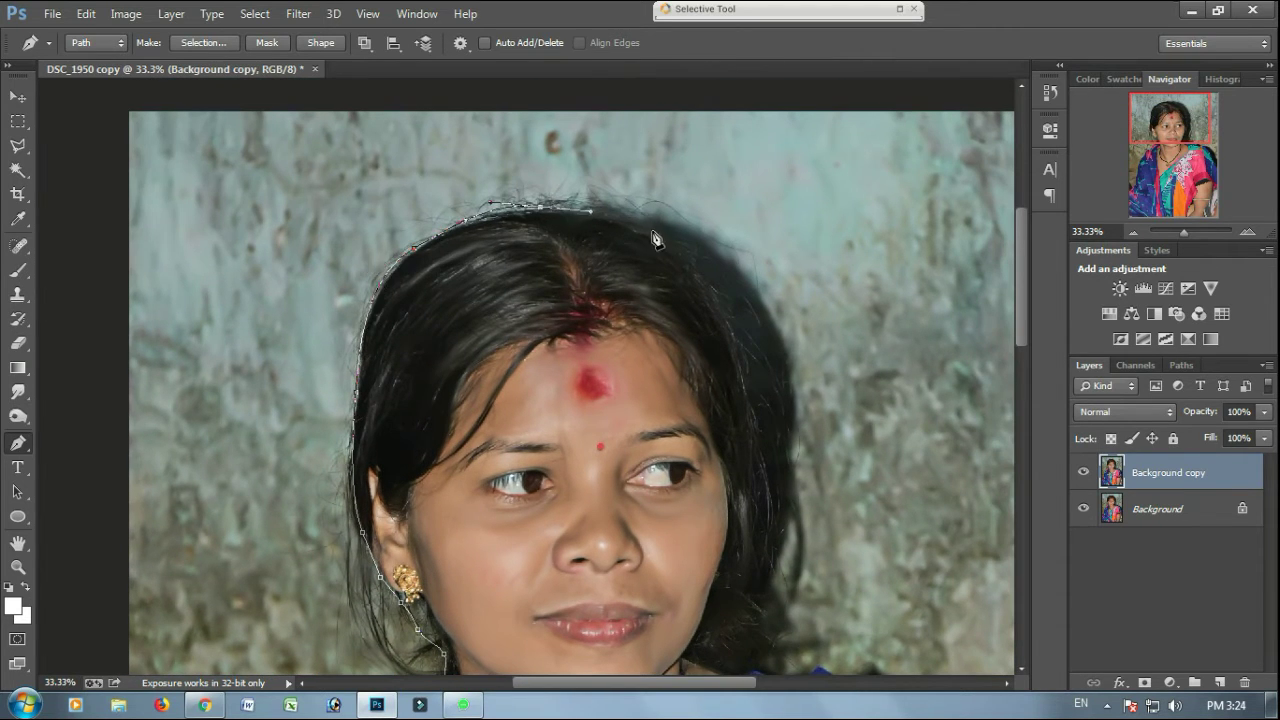
Step: Trace the Pen path from the crown down the other side of the hair to the sari's right shoulder
{"action": "left_click_drag", "start_coordinate": [653, 232], "coordinate": [700, 270]}
{"action": "left_click_drag", "start_coordinate": [743, 365], "coordinate": [661, 177]}
{"action": "left_click_drag", "start_coordinate": [695, 297], "coordinate": [709, 346]}
{"action": "left_click", "coordinate": [702, 384]}
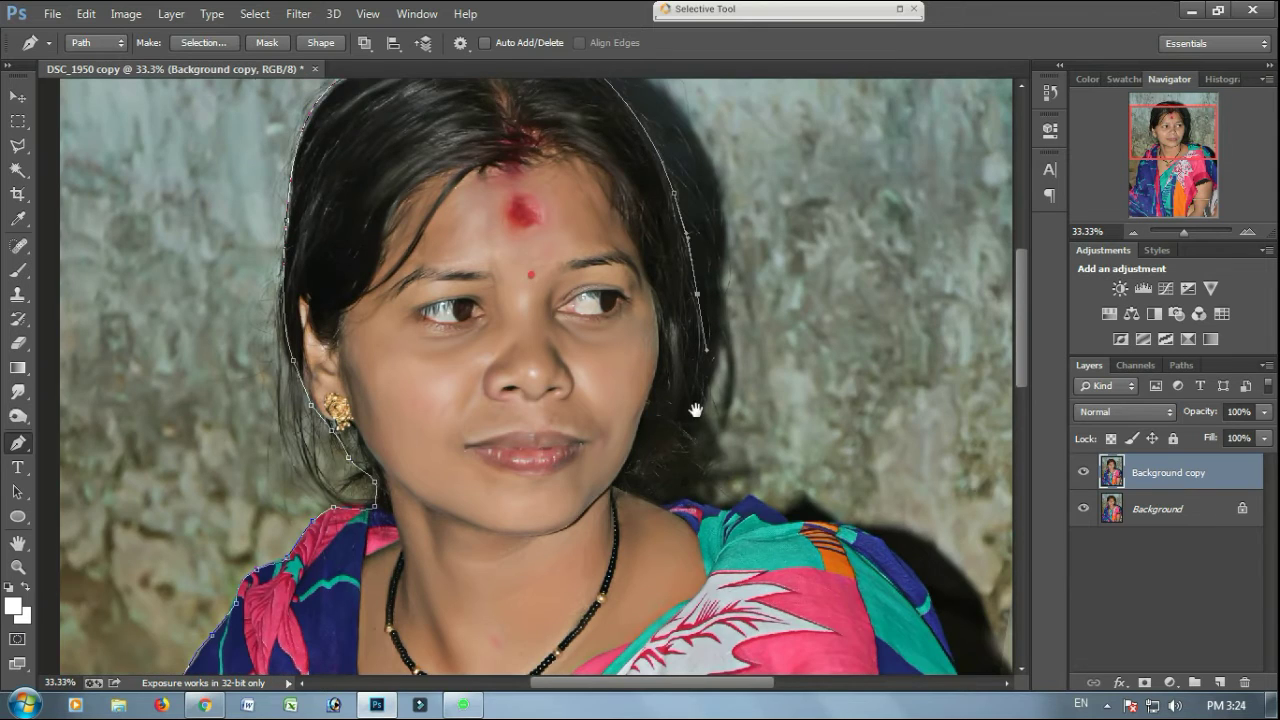
{"action": "left_click_drag", "start_coordinate": [694, 411], "coordinate": [654, 327]}
{"action": "left_click_drag", "start_coordinate": [653, 343], "coordinate": [603, 390]}
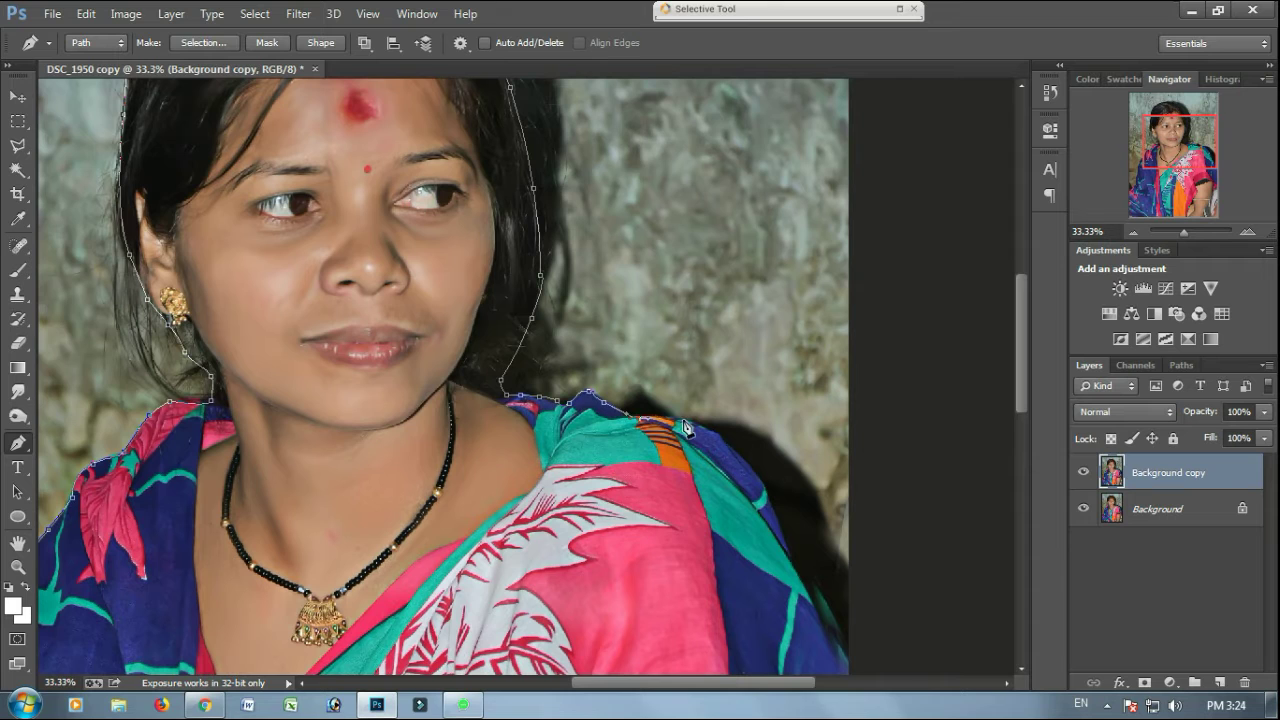
Step: Trace the Pen path along the sari's right shoulder and upper arm to the image's right border
{"action": "left_click_drag", "start_coordinate": [686, 428], "coordinate": [536, 370]}
{"action": "left_click_drag", "start_coordinate": [595, 412], "coordinate": [632, 495]}
{"action": "left_click_drag", "start_coordinate": [667, 530], "coordinate": [636, 522]}
{"action": "left_click", "coordinate": [652, 542]}
{"action": "key", "text": "ctrl+minus"}
{"action": "left_click_drag", "start_coordinate": [631, 449], "coordinate": [643, 513]}
{"action": "left_click_drag", "start_coordinate": [670, 222], "coordinate": [664, 186]}
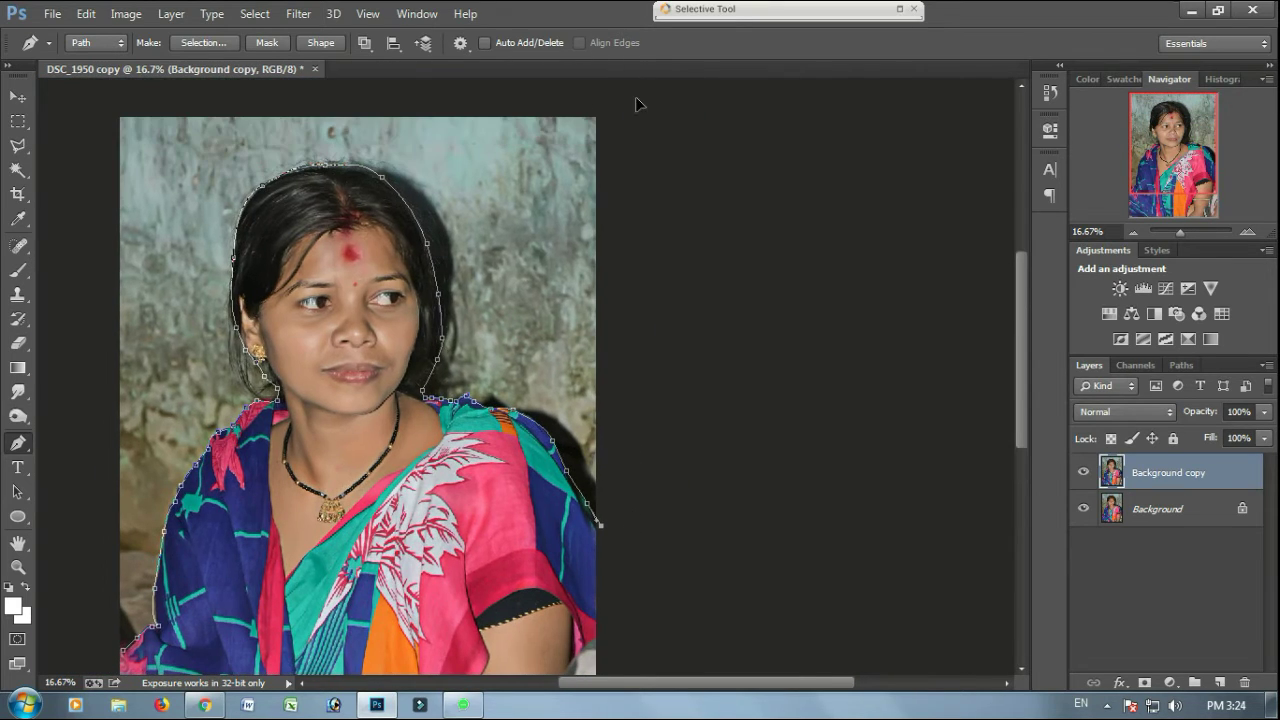
{"action": "left_click_drag", "start_coordinate": [622, 92], "coordinate": [612, 92]}
{"action": "left_click_drag", "start_coordinate": [394, 86], "coordinate": [324, 86]}
{"action": "key", "text": "ctrl+alt+z"}
{"action": "key", "text": "ctrl+alt+z"}
{"action": "key", "text": "ctrl+alt+z"}
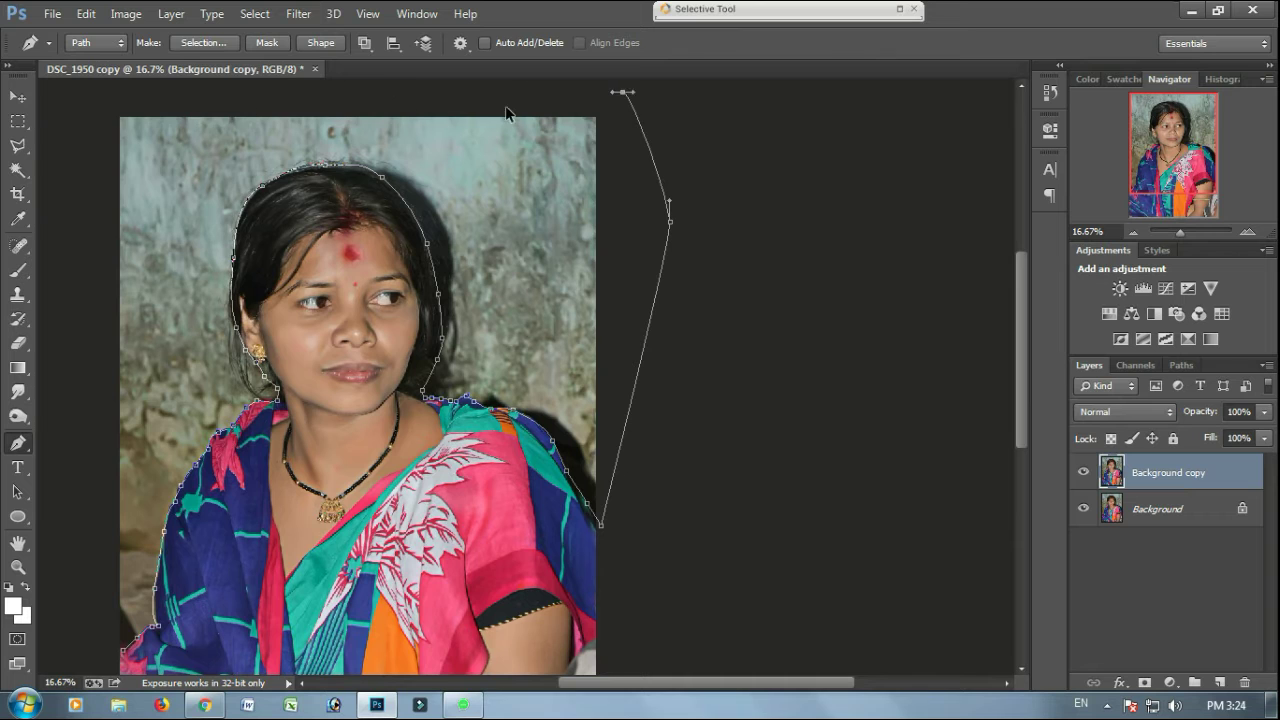
Step: Close the Pen path by running it outside the image's right, bottom and left borders back to its starting point
{"action": "left_click_drag", "start_coordinate": [627, 590], "coordinate": [624, 350]}
{"action": "left_click", "coordinate": [617, 375]}
{"action": "left_click_drag", "start_coordinate": [618, 501], "coordinate": [618, 515]}
{"action": "left_click", "coordinate": [603, 582]}
{"action": "left_click", "coordinate": [421, 597]}
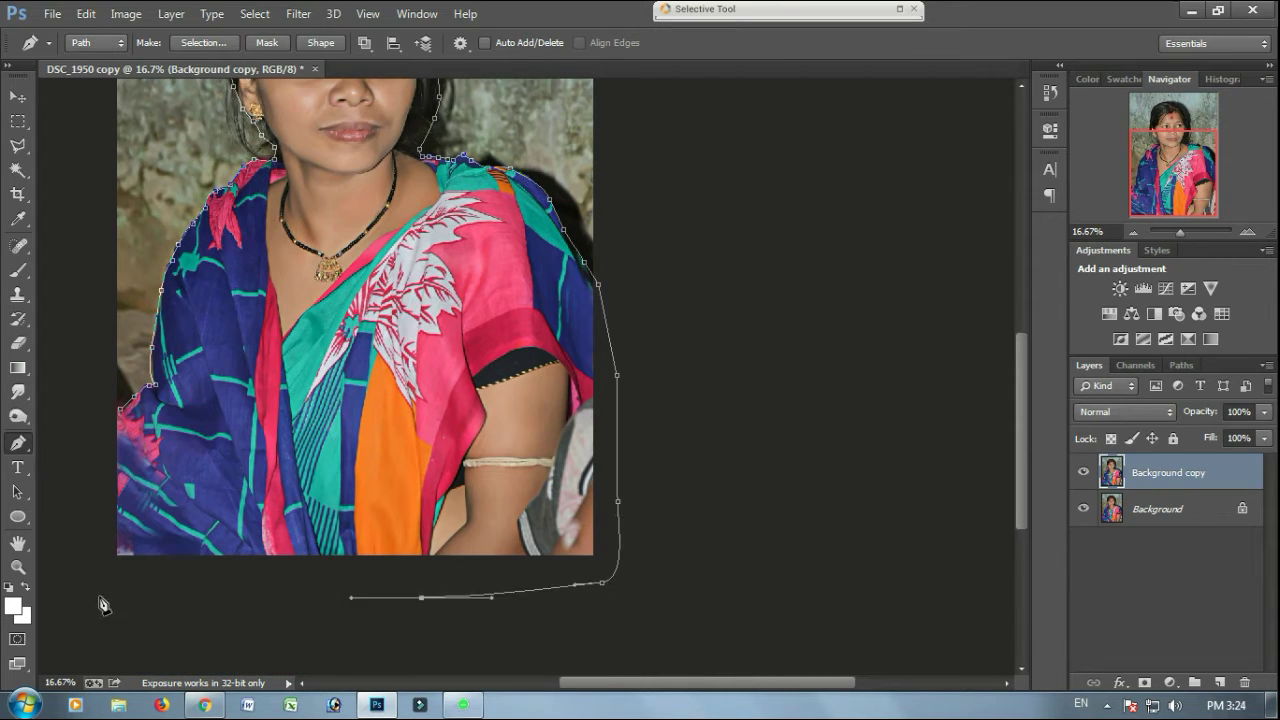
{"action": "left_click", "coordinate": [156, 597]}
{"action": "left_click", "coordinate": [72, 567]}
{"action": "left_click", "coordinate": [86, 455]}
{"action": "left_click", "coordinate": [120, 408]}
Step: Convert the closed path around the woman into a selection
{"action": "right_click", "coordinate": [316, 226]}
{"action": "left_click", "coordinate": [400, 320]}
{"action": "key", "text": "Return"}
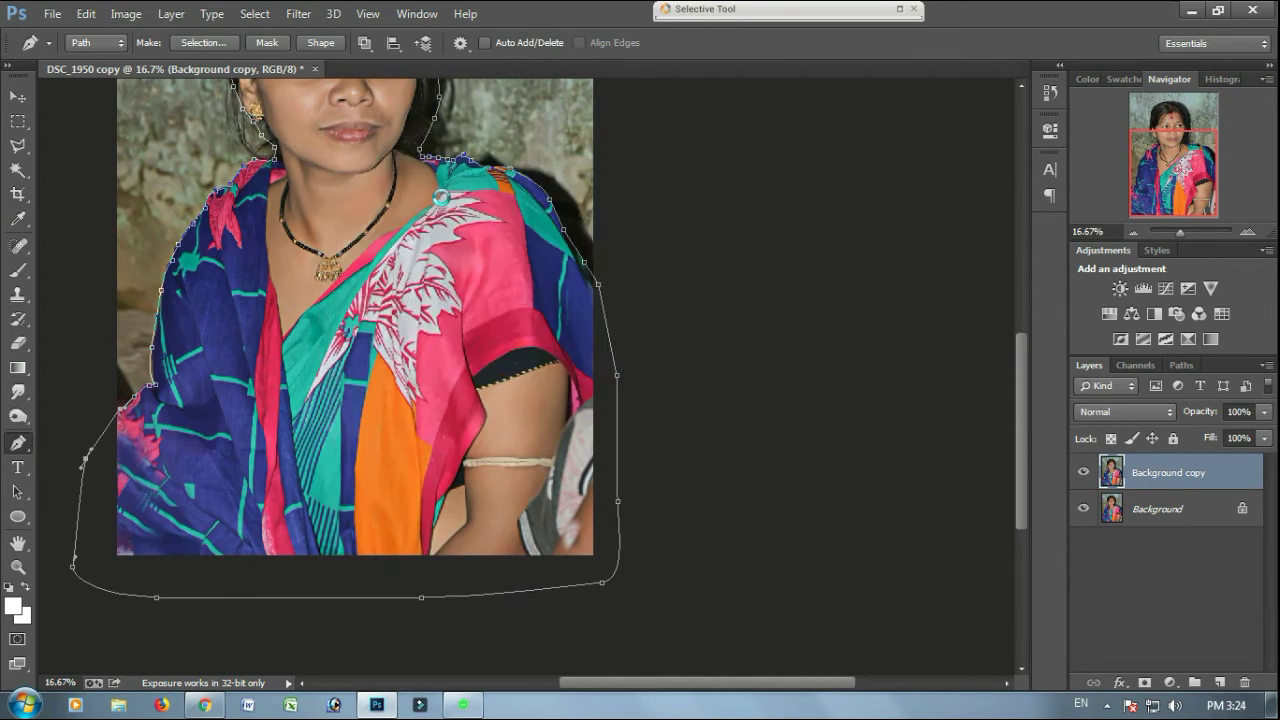
{"action": "key", "text": "ctrl+minus"}
{"action": "key", "text": "m"}
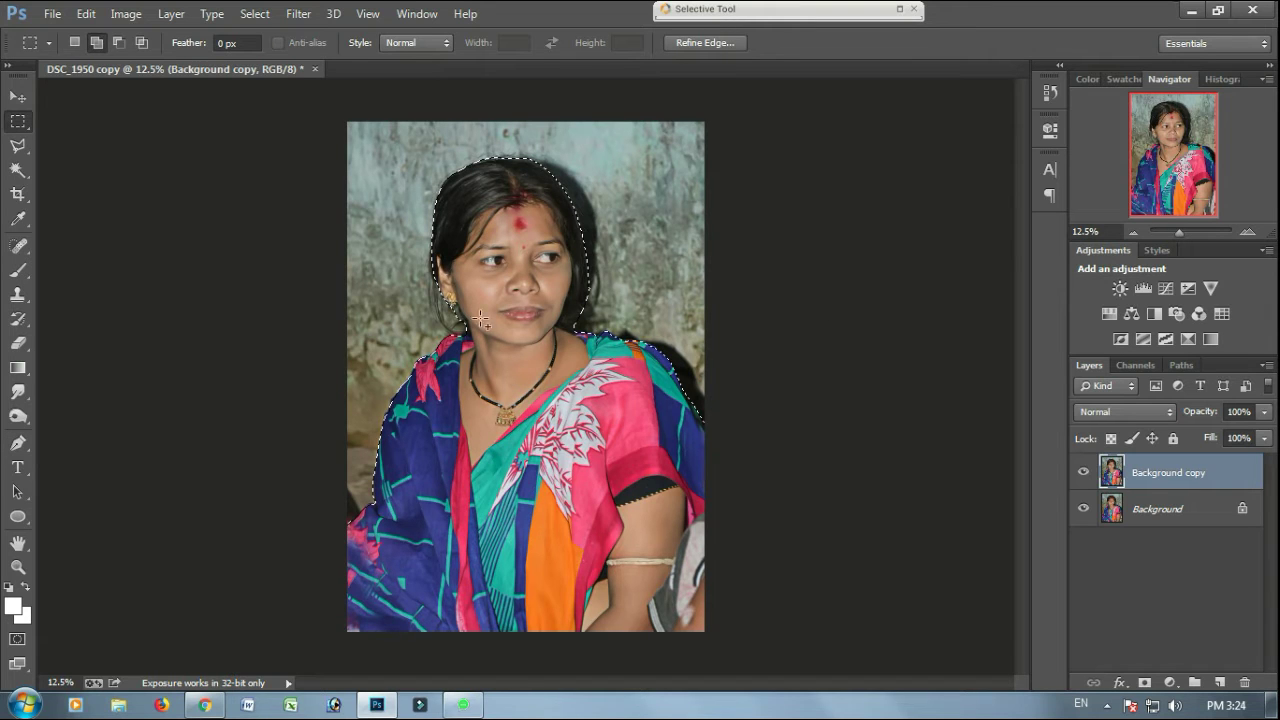
Step: Add a layer mask to Background copy from the selection and hide the Background layer
{"action": "left_click", "coordinate": [1144, 682]}
{"action": "left_click", "coordinate": [1083, 508]}
{"action": "key", "text": "ctrl+plus"}
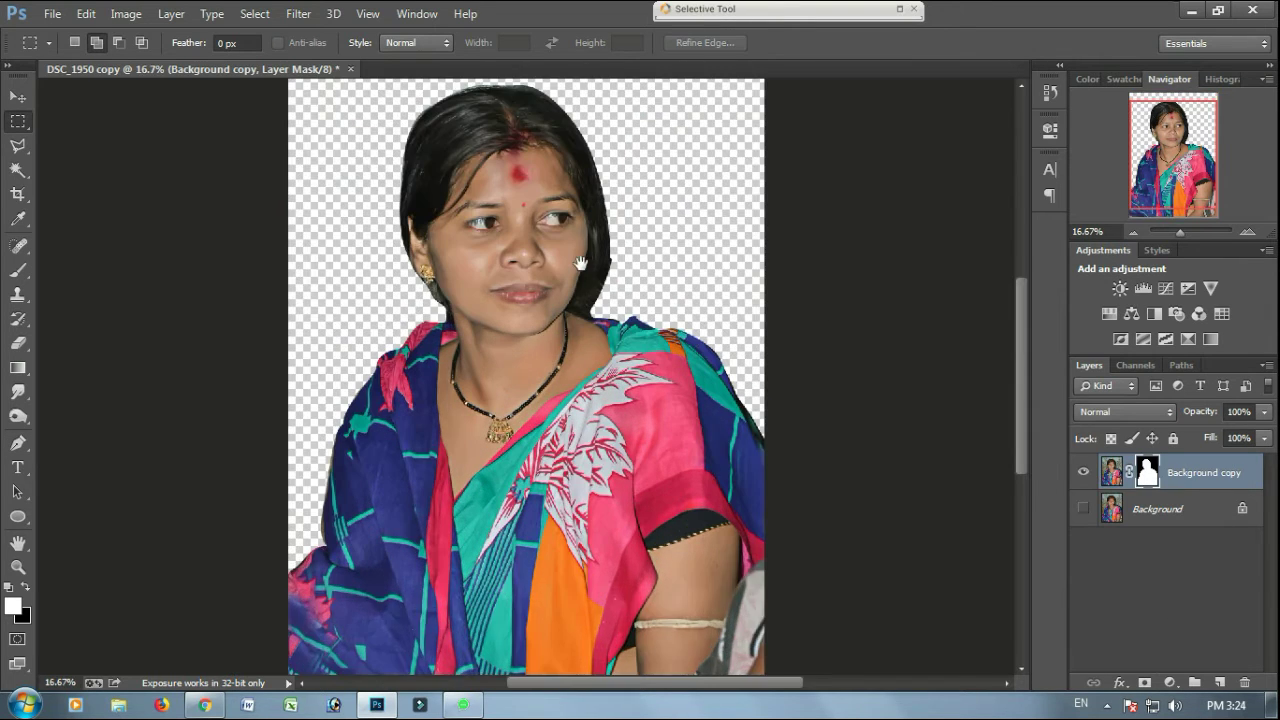
Step: Start Refine Mask on the Background copy mask and brush over the hair edge beside the earring
{"action": "right_click", "coordinate": [1148, 490]}
{"action": "left_click", "coordinate": [1100, 634]}
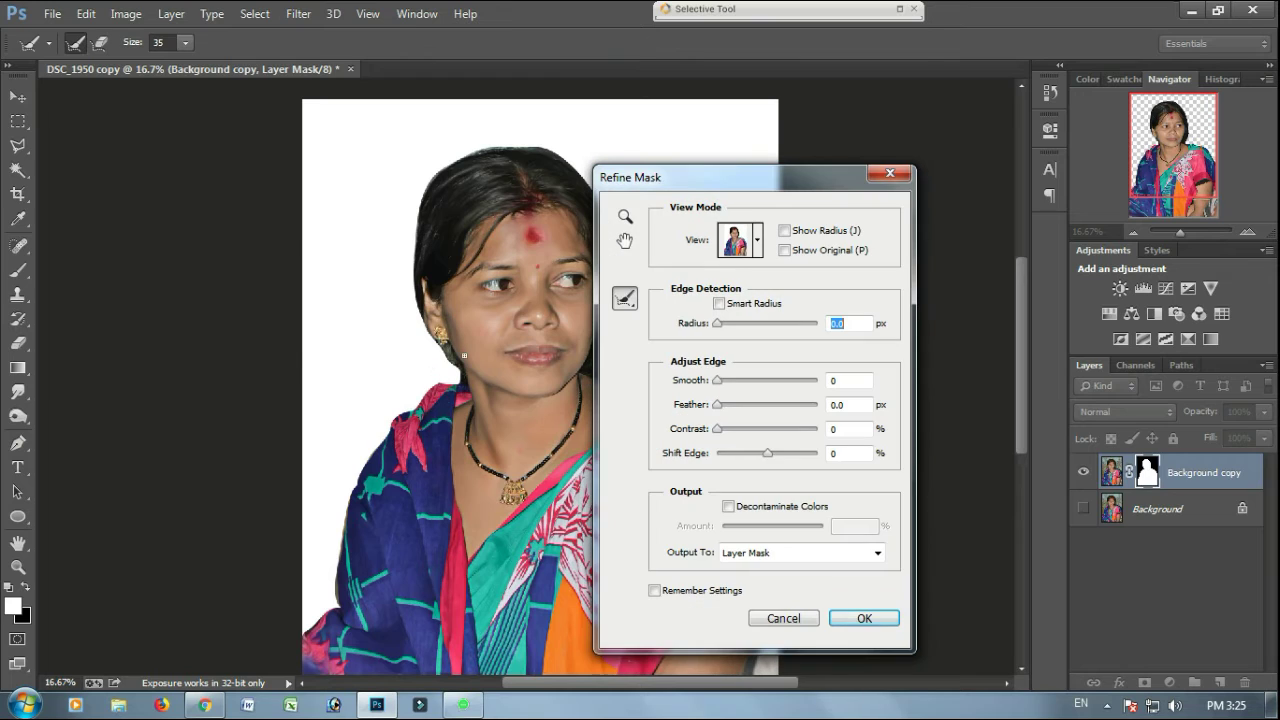
{"action": "key", "text": "bracketright"}
{"action": "key", "text": "bracketright"}
{"action": "left_click_drag", "start_coordinate": [423, 320], "coordinate": [429, 342]}
{"action": "key", "text": "bracketleft"}
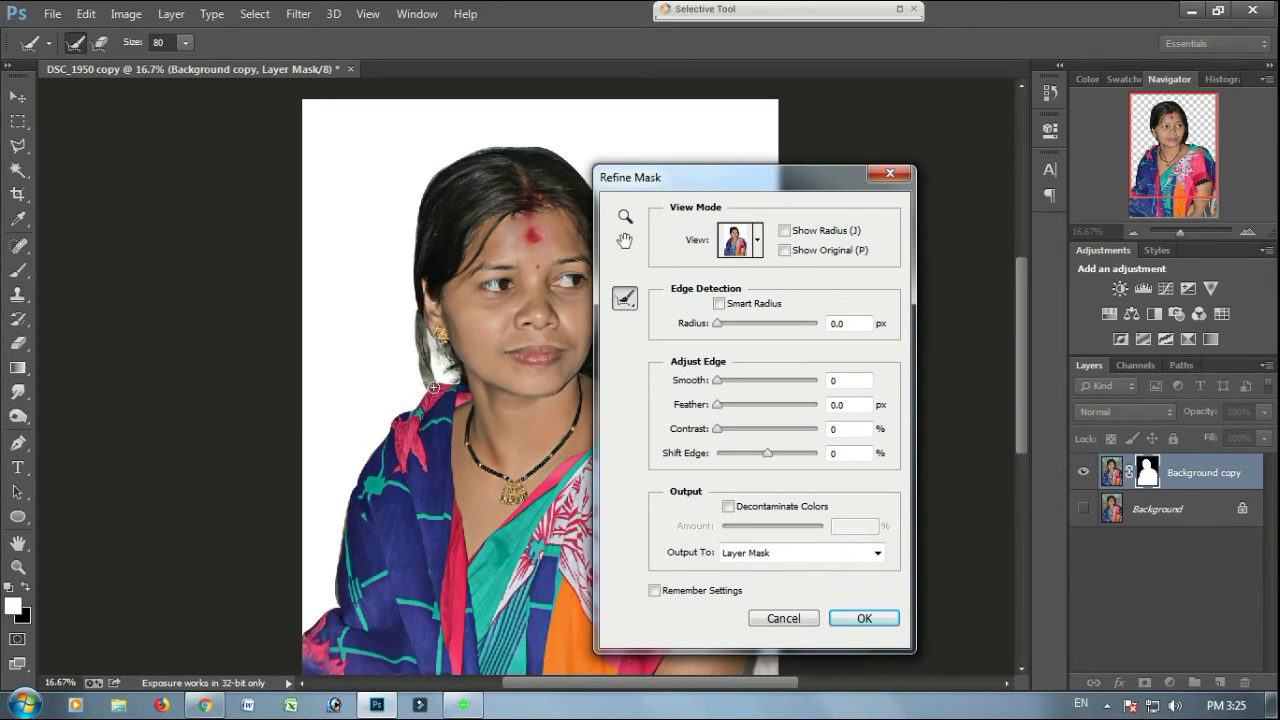
Step: Refine the remaining hair edges with the size 80 brush, raise the edge smoothing and output the result to the layer mask
{"action": "key", "text": "space"}
{"action": "left_click_drag", "start_coordinate": [474, 346], "coordinate": [326, 358]}
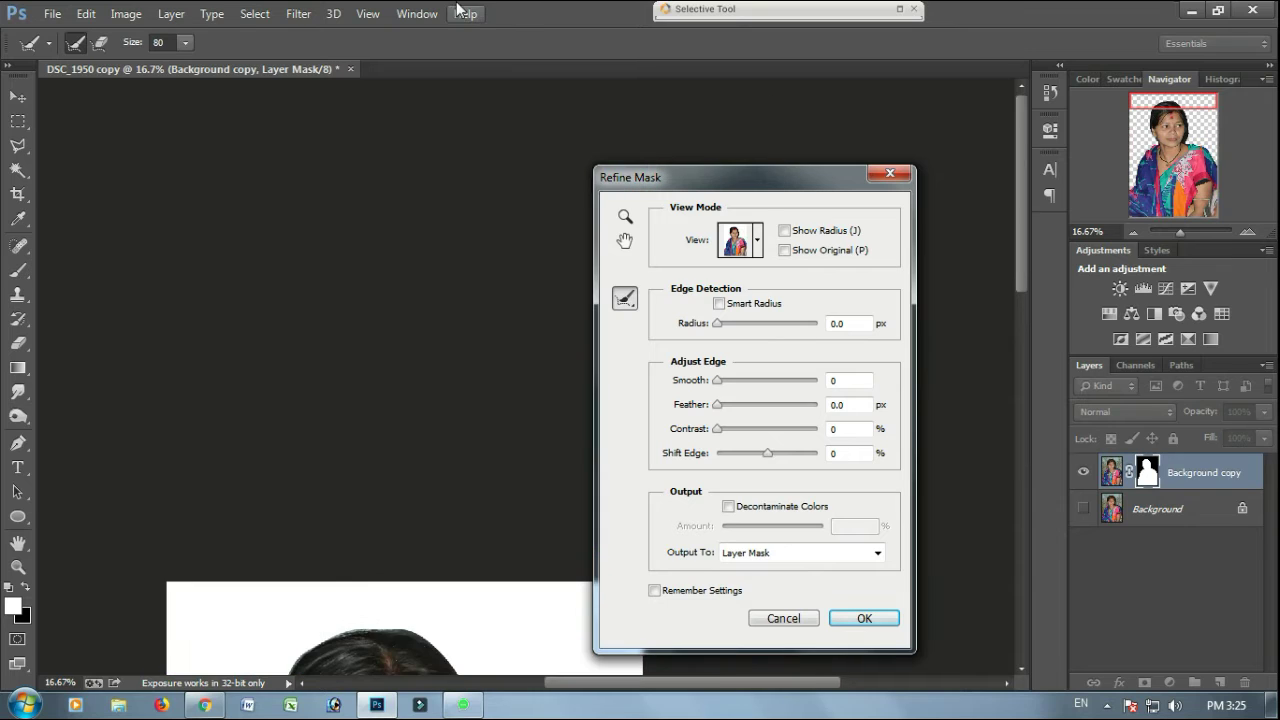
{"action": "left_click_drag", "start_coordinate": [462, 196], "coordinate": [454, 139]}
{"action": "scroll", "coordinate": [444, 394], "scroll_direction": "down", "scroll_amount": 5}
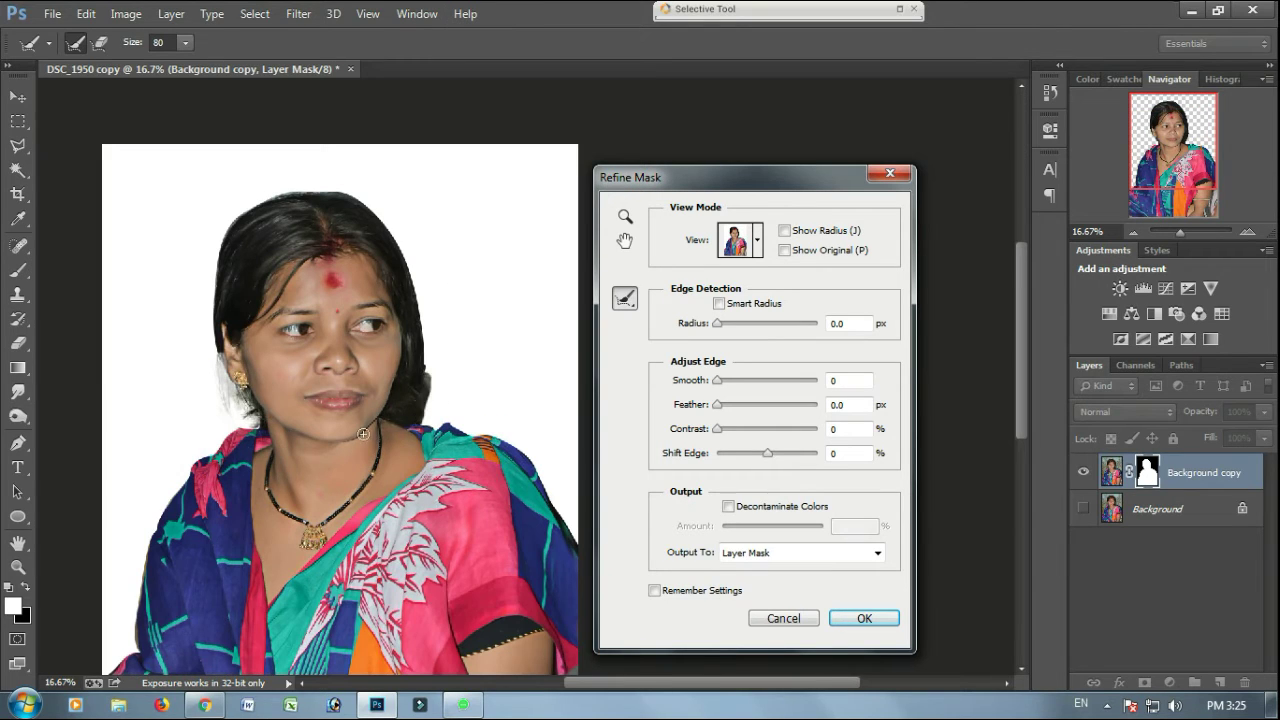
{"action": "left_click_drag", "start_coordinate": [717, 380], "coordinate": [736, 410]}
{"action": "left_click", "coordinate": [864, 618]}
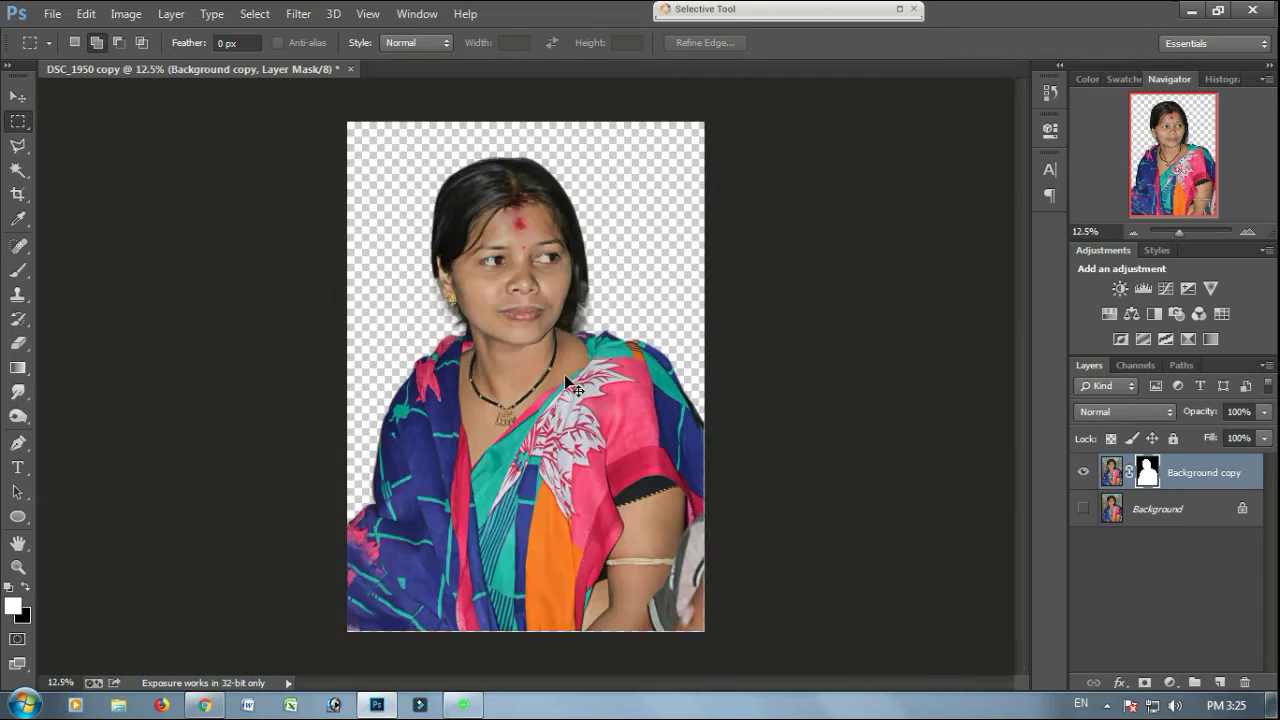
Step: Duplicate the masked Background copy layer and delete the duplicate's layer mask
{"action": "left_click_drag", "start_coordinate": [1222, 480], "coordinate": [1220, 680]}
{"action": "right_click", "coordinate": [1150, 478]}
{"action": "left_click", "coordinate": [1110, 514]}
{"action": "key", "text": "ctrl+plus"}
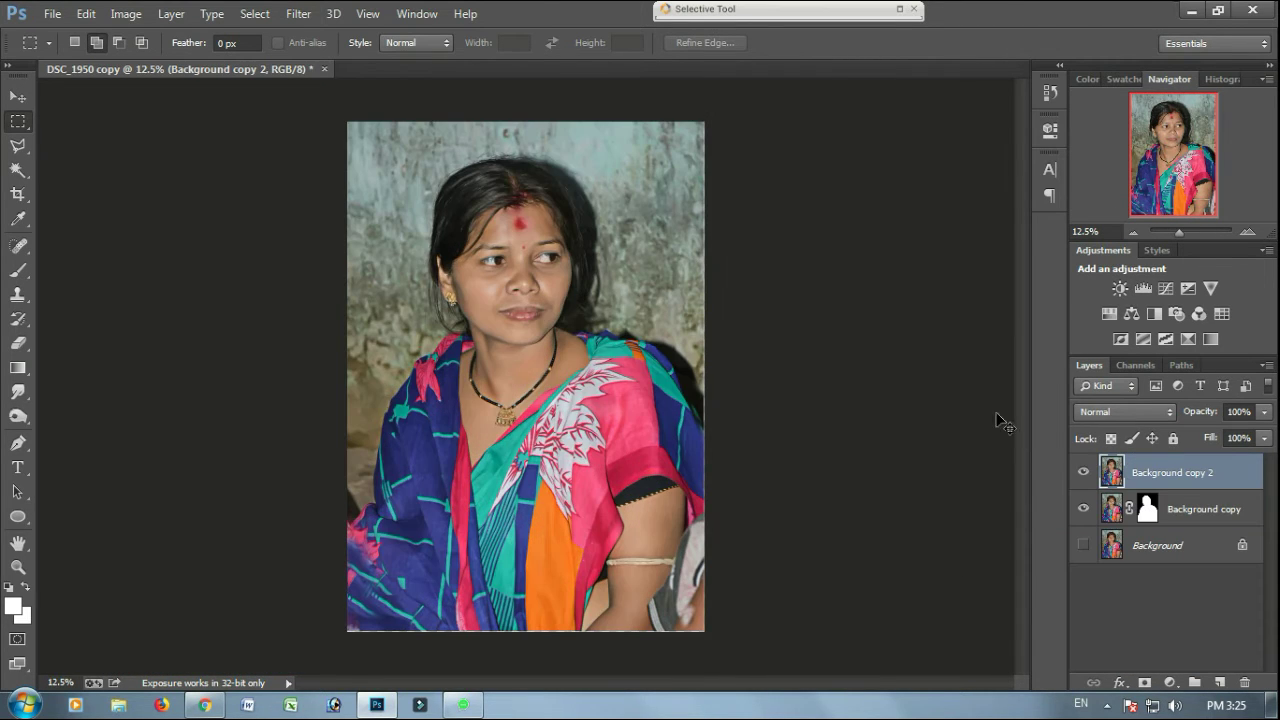
Step: Load the Background copy mask as a selection and invert it so the wall around the woman is selected
{"action": "left_click", "coordinate": [1157, 506], "text": "ctrl"}
{"action": "key", "text": "ctrl+shift+i"}
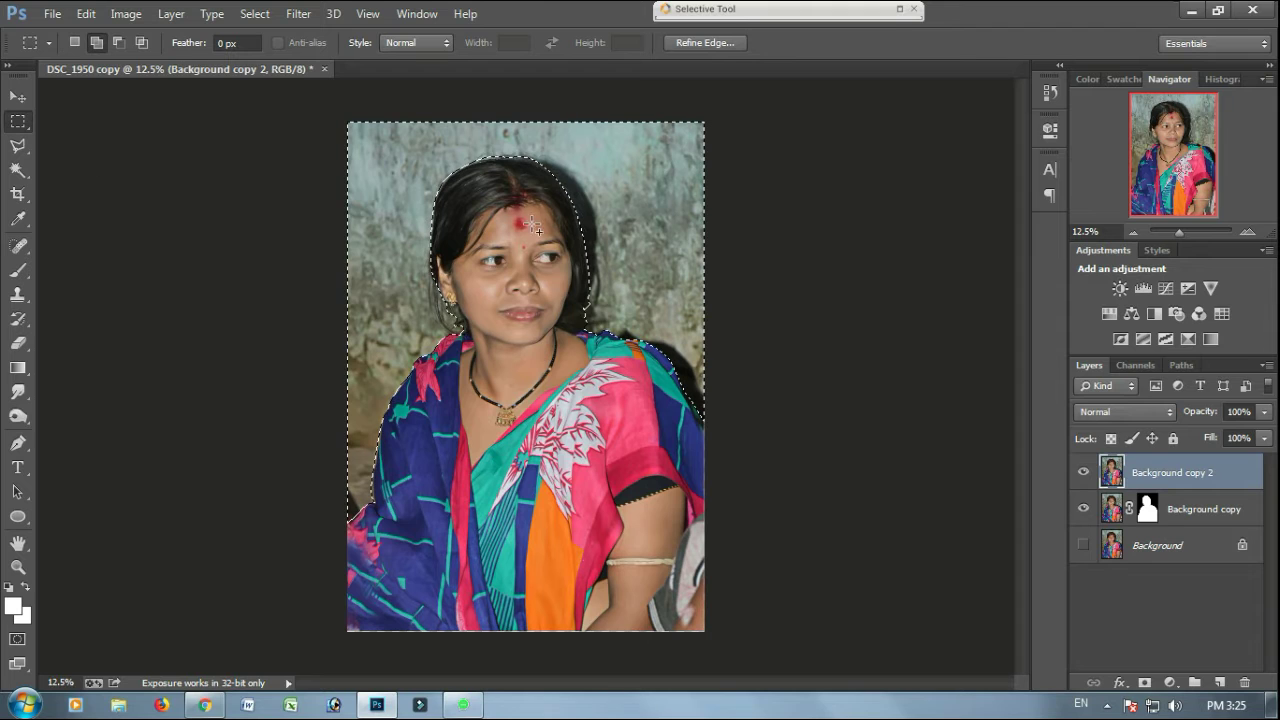
{"action": "left_click", "coordinate": [298, 13]}
{"action": "mouse_move", "coordinate": [420, 220]}
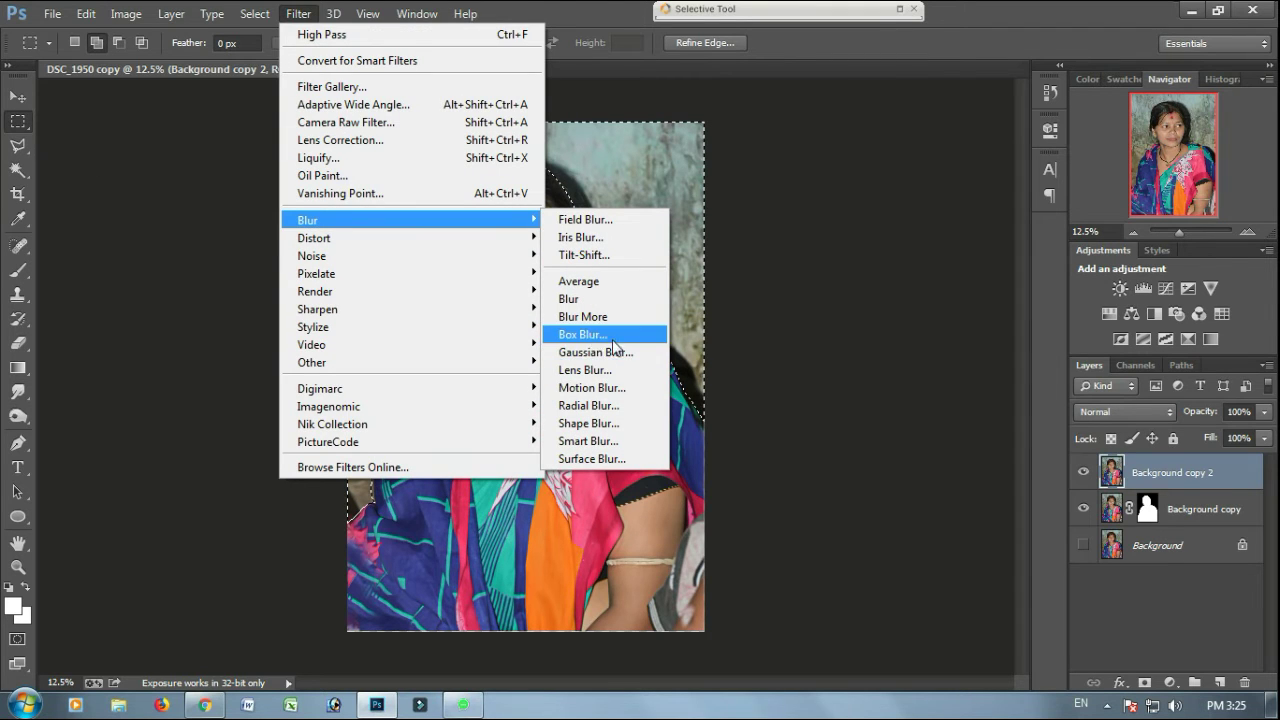
{"action": "left_click", "coordinate": [590, 387]}
{"action": "left_click_drag", "start_coordinate": [801, 177], "coordinate": [932, 170]}
{"action": "left_click", "coordinate": [835, 390]}
{"action": "left_click", "coordinate": [835, 390]}
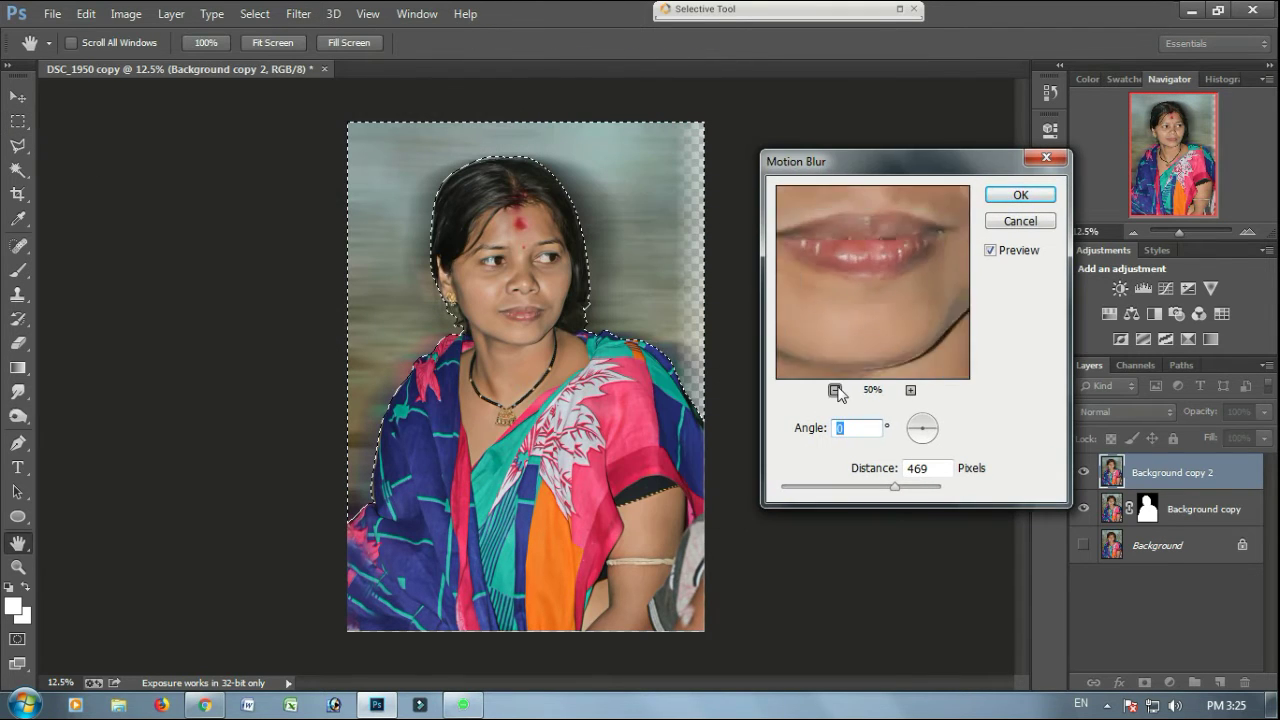
{"action": "left_click", "coordinate": [835, 390]}
{"action": "left_click", "coordinate": [835, 390]}
{"action": "left_click", "coordinate": [835, 390]}
{"action": "left_click", "coordinate": [835, 390]}
{"action": "left_click_drag", "start_coordinate": [868, 489], "coordinate": [832, 489]}
{"action": "key", "text": "Escape"}
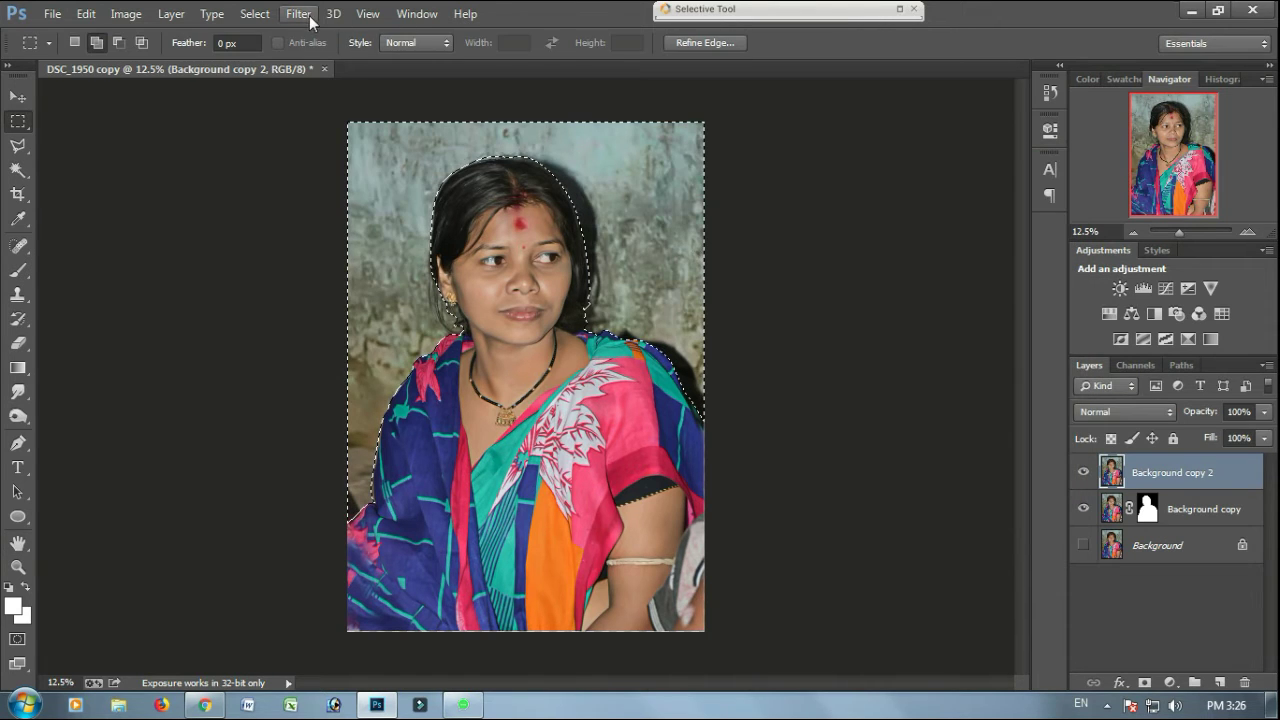
{"action": "left_click", "coordinate": [298, 13]}
{"action": "left_click", "coordinate": [788, 555]}
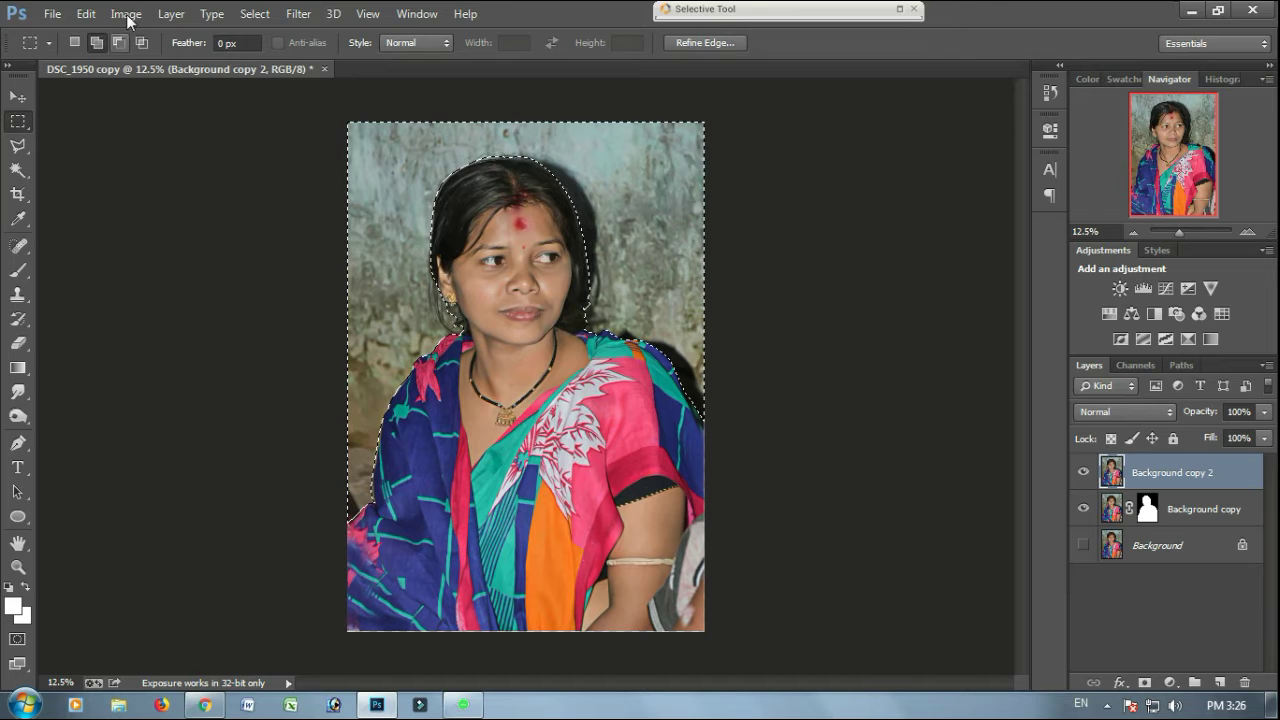
Step: In a Selective Color adjustment of the selected wall, set the Cyans to Cyan +82, Magenta +96, Yellow +52 and Black -40
{"action": "left_click", "coordinate": [126, 14]}
{"action": "mouse_move", "coordinate": [150, 60]}
{"action": "left_click", "coordinate": [440, 343]}
{"action": "left_click", "coordinate": [760, 243]}
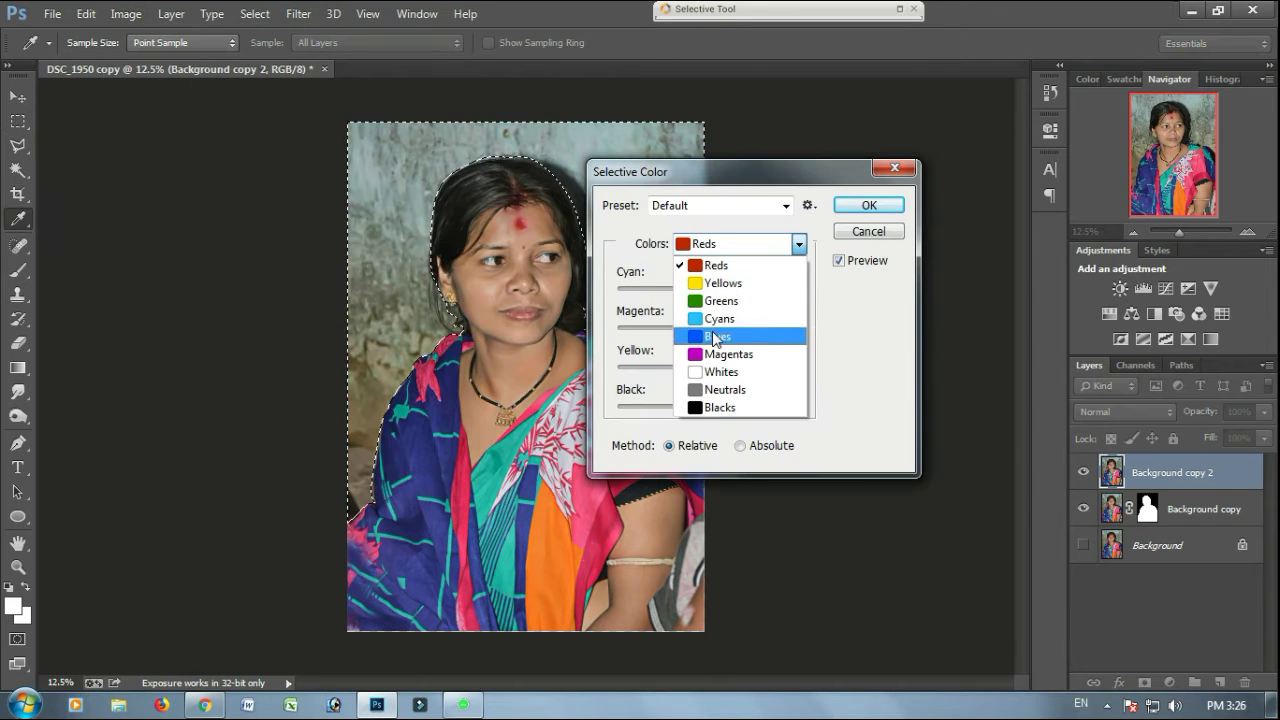
{"action": "left_click", "coordinate": [720, 322]}
{"action": "left_click_drag", "start_coordinate": [710, 327], "coordinate": [797, 327]}
{"action": "left_click_drag", "start_coordinate": [775, 172], "coordinate": [888, 201]}
{"action": "left_click_drag", "start_coordinate": [824, 318], "coordinate": [899, 318]}
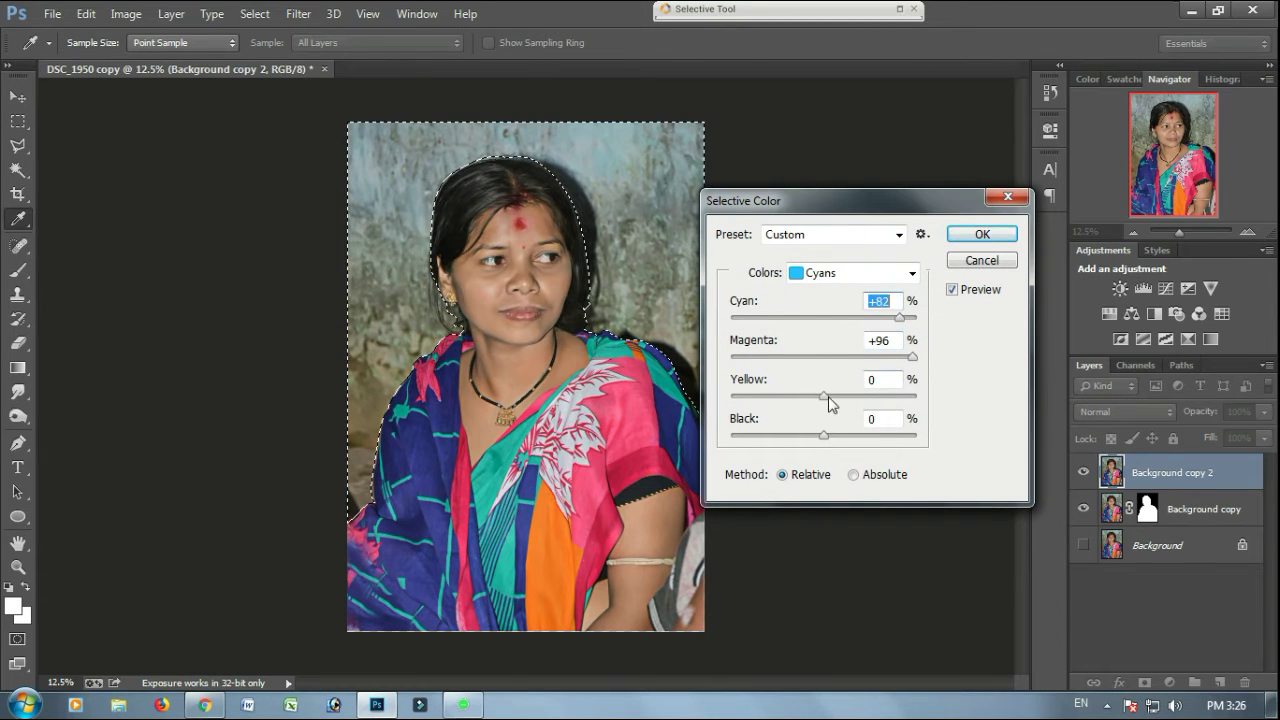
{"action": "left_click_drag", "start_coordinate": [823, 396], "coordinate": [871, 396]}
{"action": "left_click_drag", "start_coordinate": [823, 435], "coordinate": [786, 435]}
Step: Set the Blues to Cyan +65, Magenta +100 and Yellow +80, and apply the Selective Color adjustment
{"action": "left_click", "coordinate": [838, 238]}
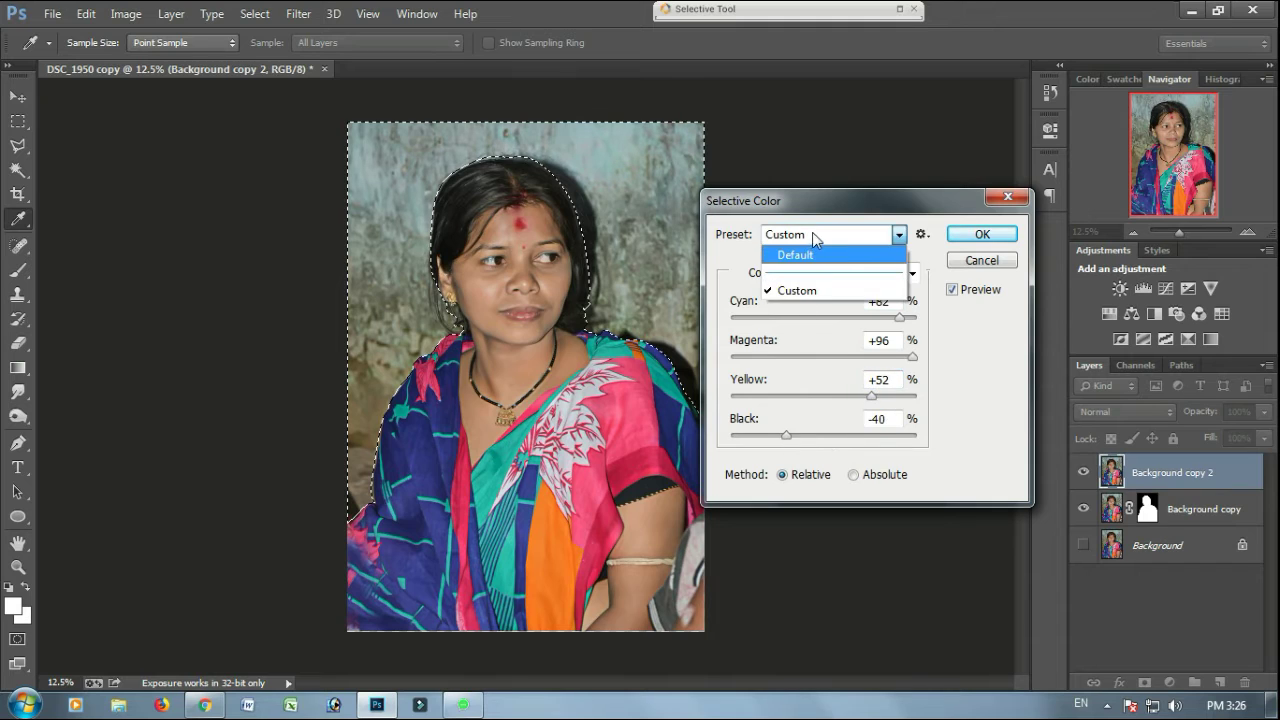
{"action": "left_click", "coordinate": [820, 272]}
{"action": "left_click", "coordinate": [831, 365]}
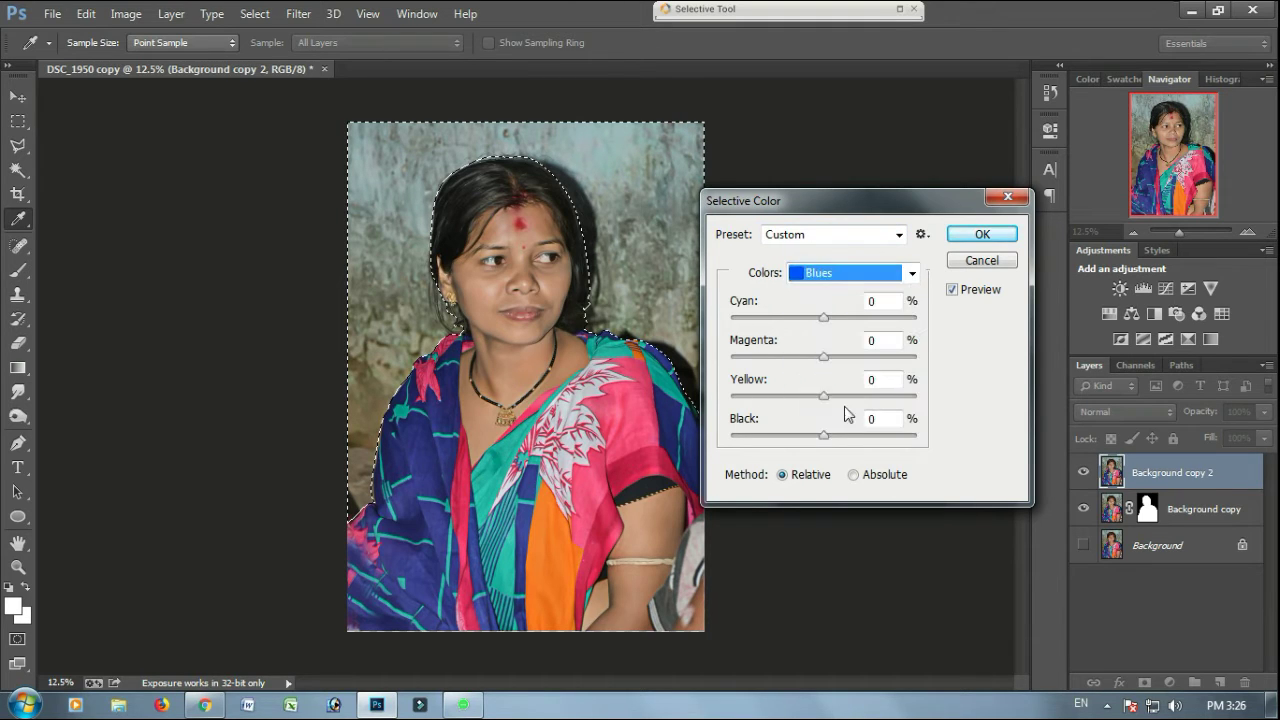
{"action": "left_click_drag", "start_coordinate": [823, 396], "coordinate": [930, 368]}
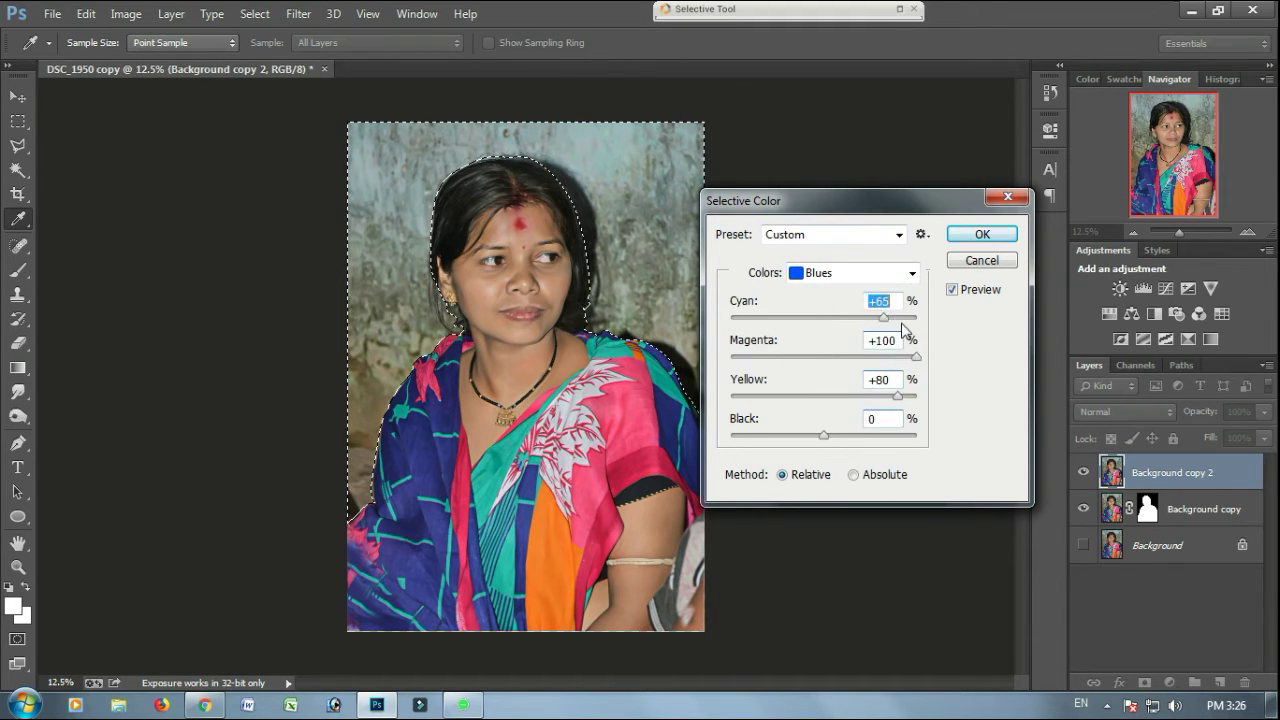
{"action": "left_click", "coordinate": [982, 234]}
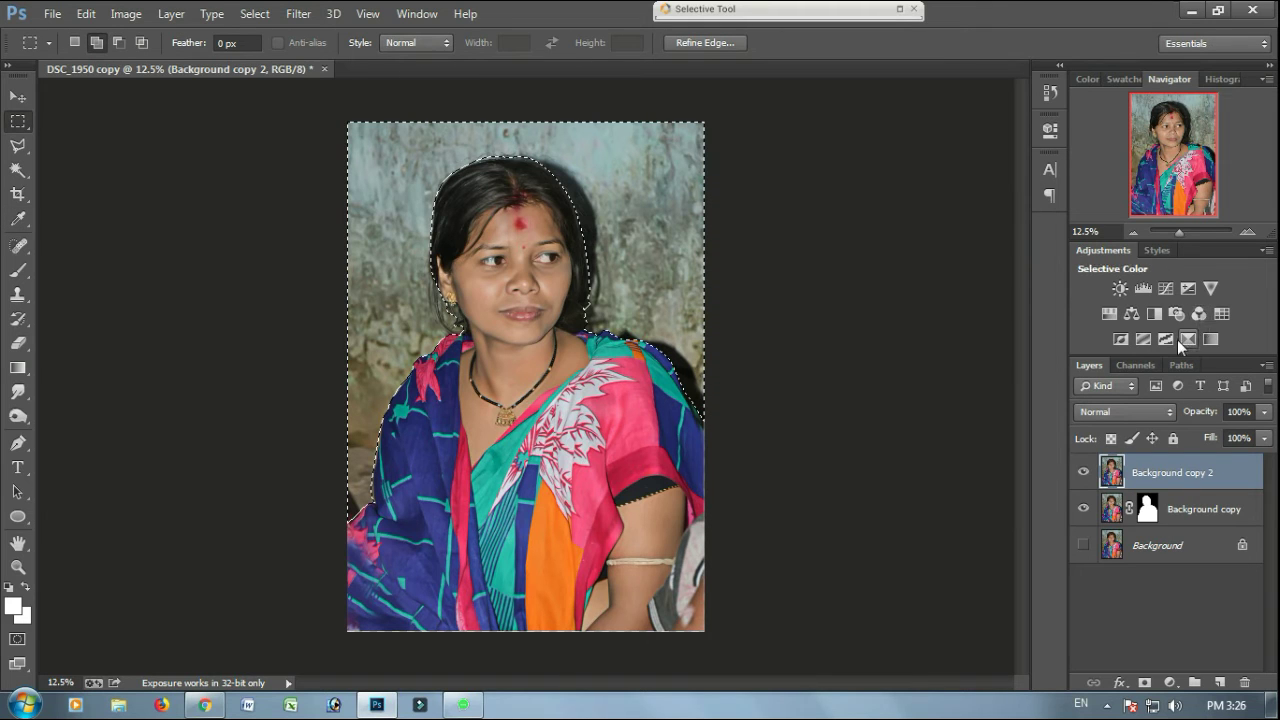
Step: Add a Color Balance adjustment with midtones Cyan-Red -52 and Magenta-Green -12, and merge it down into Background copy 2
{"action": "left_click", "coordinate": [1131, 313]}
{"action": "mouse_move", "coordinate": [849, 227]}
{"action": "left_mouse_down"}
{"action": "mouse_move", "coordinate": [820, 219]}
{"action": "mouse_move", "coordinate": [880, 248]}
{"action": "mouse_move", "coordinate": [856, 249]}
{"action": "left_mouse_up"}
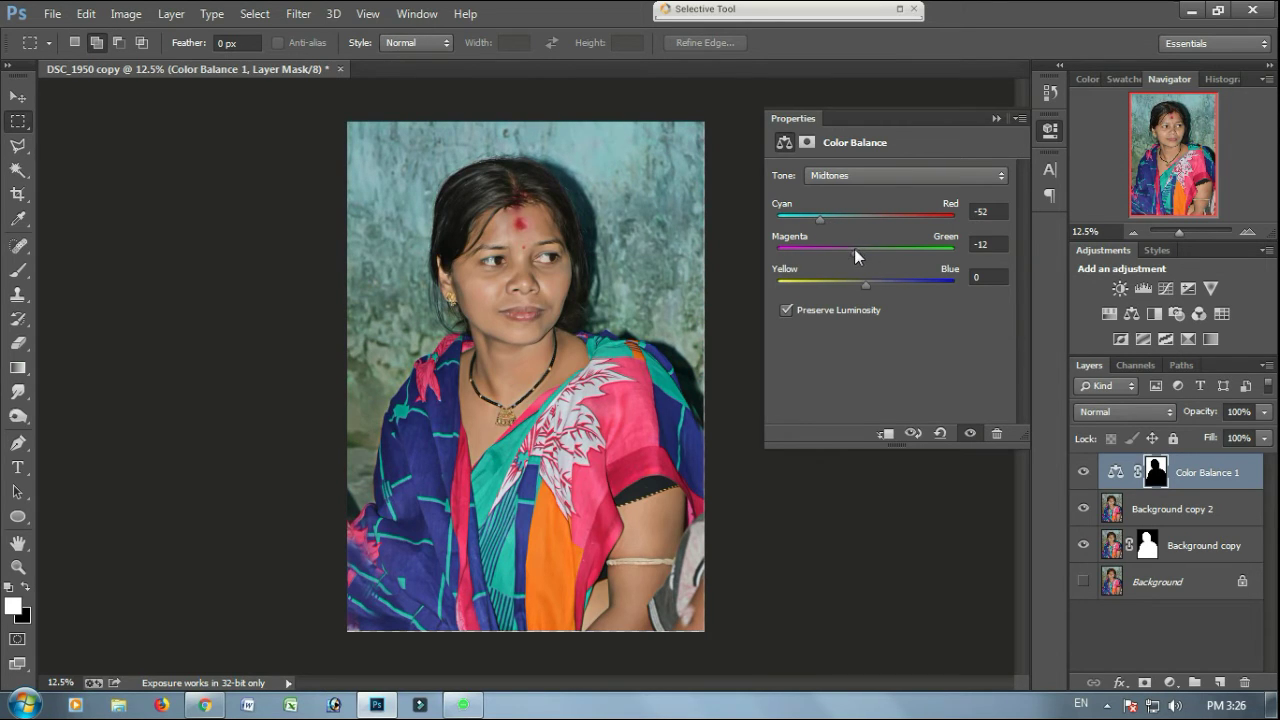
{"action": "left_click", "coordinate": [997, 119]}
{"action": "right_click", "coordinate": [1182, 484]}
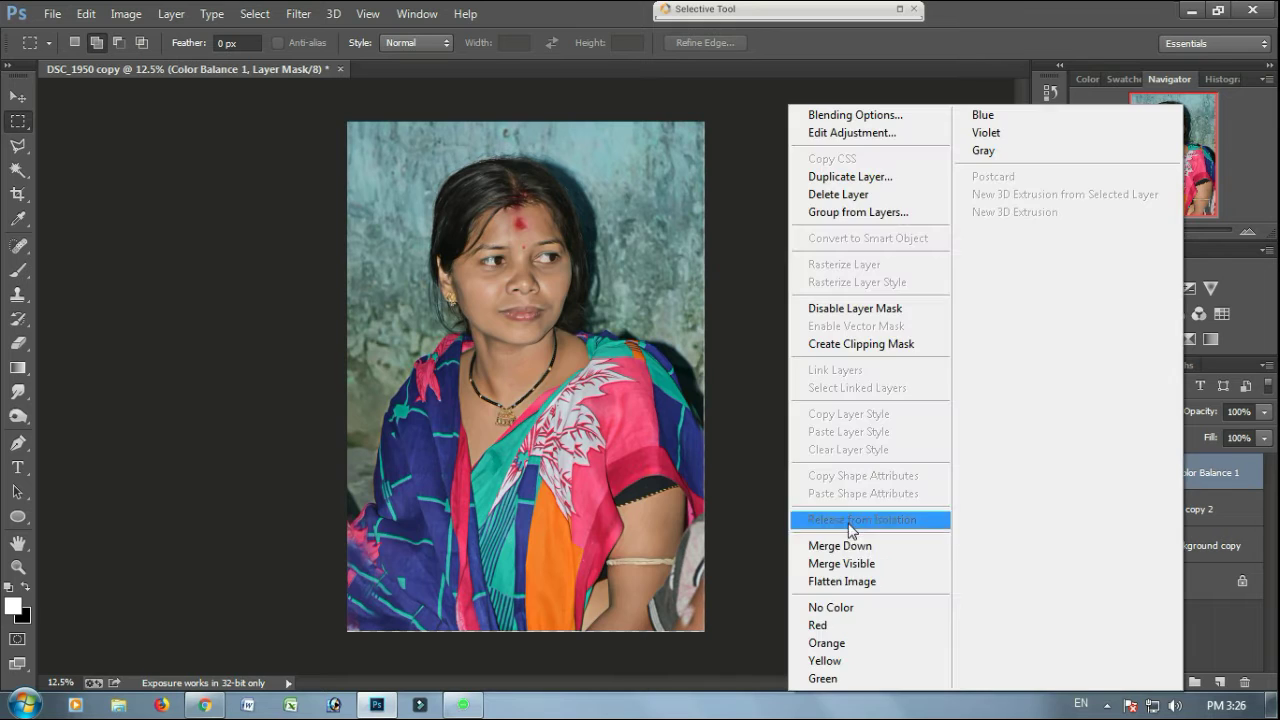
{"action": "left_click", "coordinate": [848, 524]}
Step: Reselect the wall around the woman and apply a Gaussian Blur with a 1.5 pixel radius to it
{"action": "key", "text": "ctrl+shift+i"}
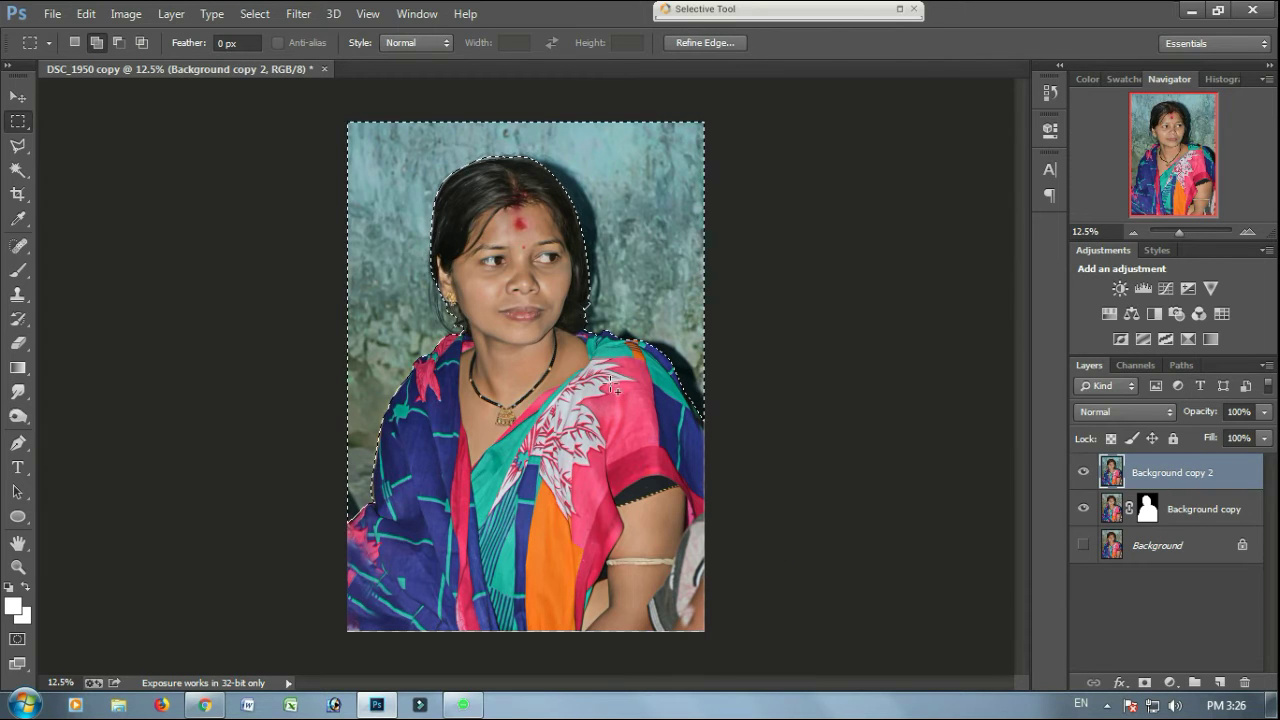
{"action": "left_click", "coordinate": [298, 13]}
{"action": "mouse_move", "coordinate": [343, 214]}
{"action": "left_click", "coordinate": [590, 352]}
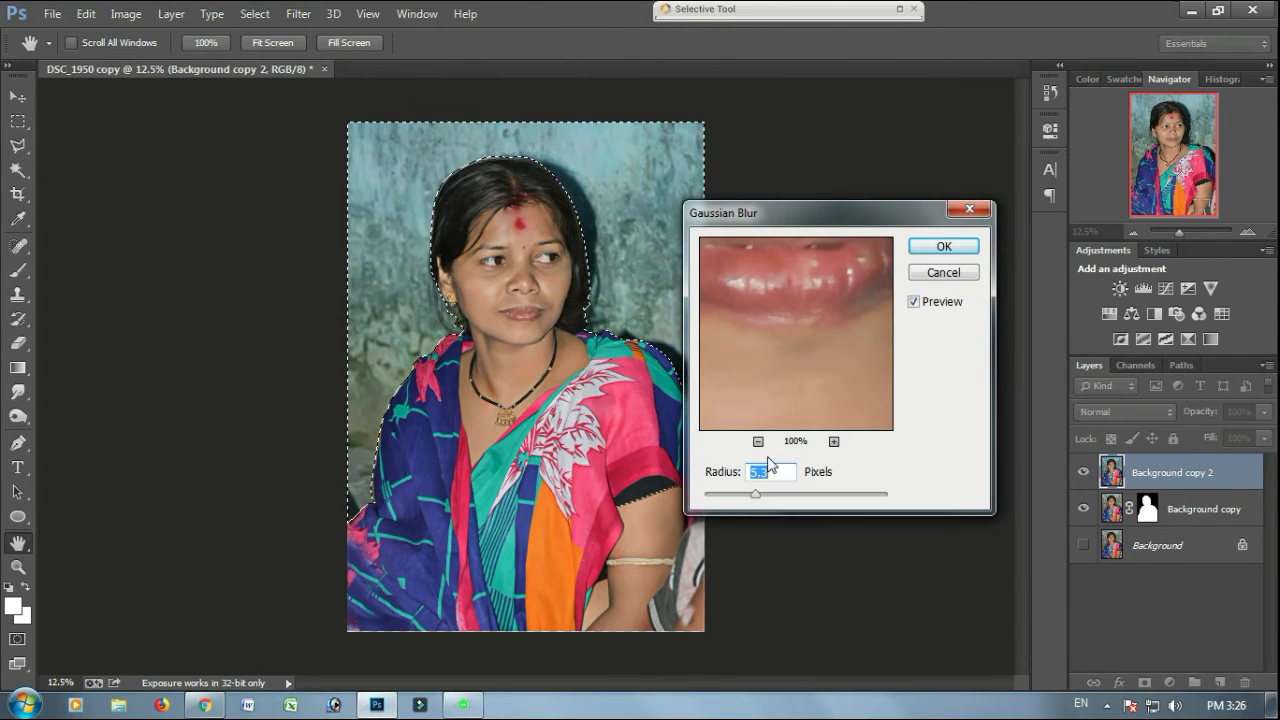
{"action": "double_click", "coordinate": [758, 441]}
{"action": "left_click_drag", "start_coordinate": [783, 366], "coordinate": [887, 499]}
{"action": "left_click_drag", "start_coordinate": [764, 315], "coordinate": [824, 400]}
{"action": "left_click", "coordinate": [758, 441]}
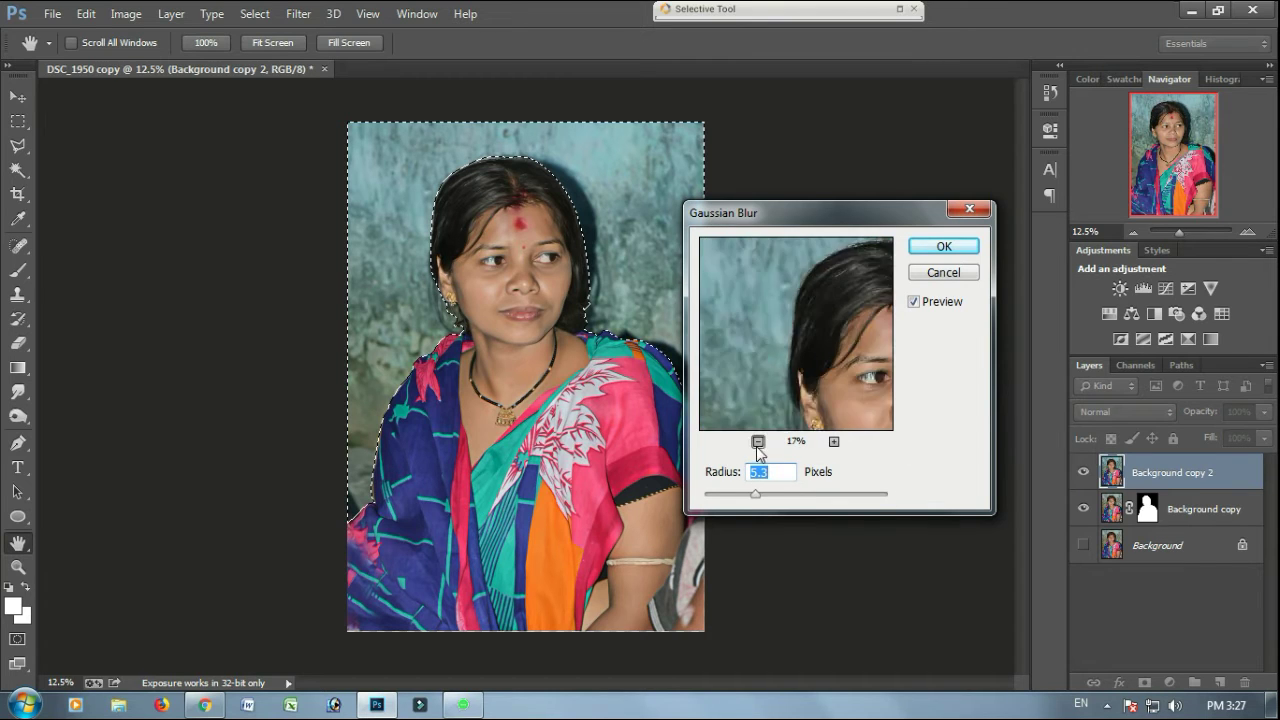
{"action": "left_click", "coordinate": [758, 441]}
{"action": "mouse_move", "coordinate": [755, 494]}
{"action": "left_mouse_down"}
{"action": "mouse_move", "coordinate": [785, 502]}
{"action": "mouse_move", "coordinate": [749, 502]}
{"action": "left_mouse_up"}
{"action": "left_click_drag", "start_coordinate": [725, 500], "coordinate": [720, 505]}
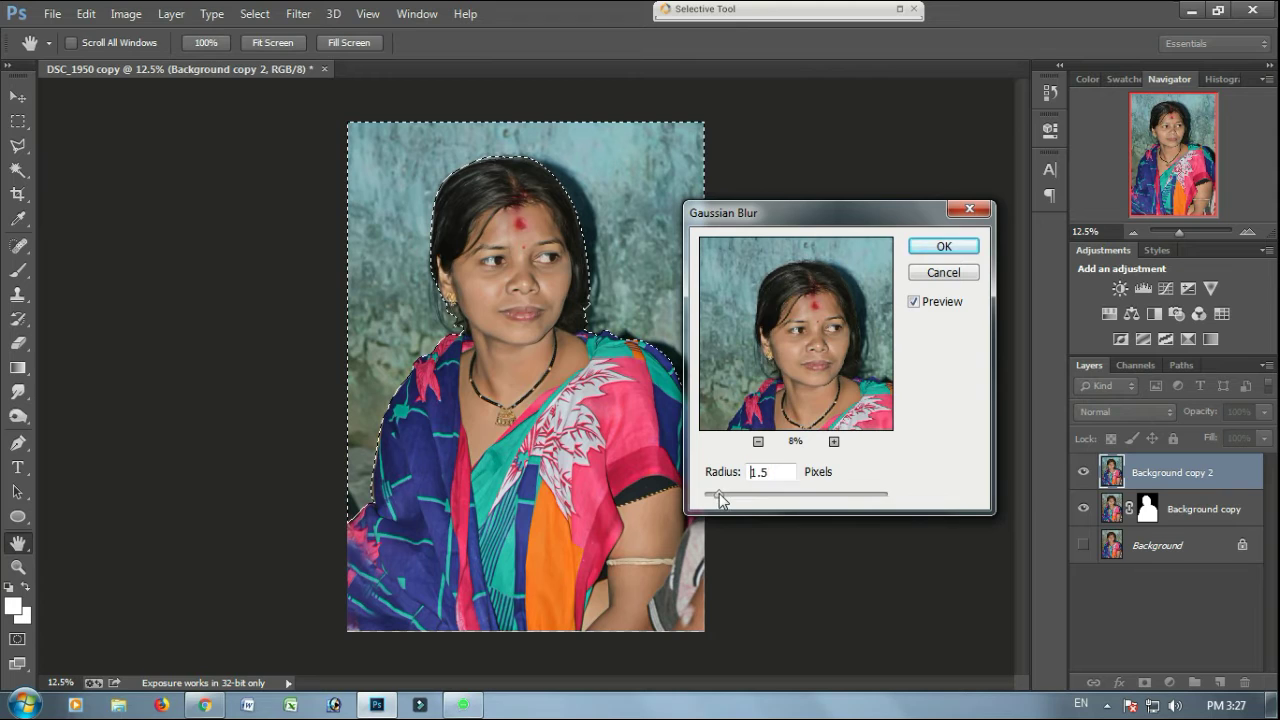
{"action": "key", "text": "Return"}
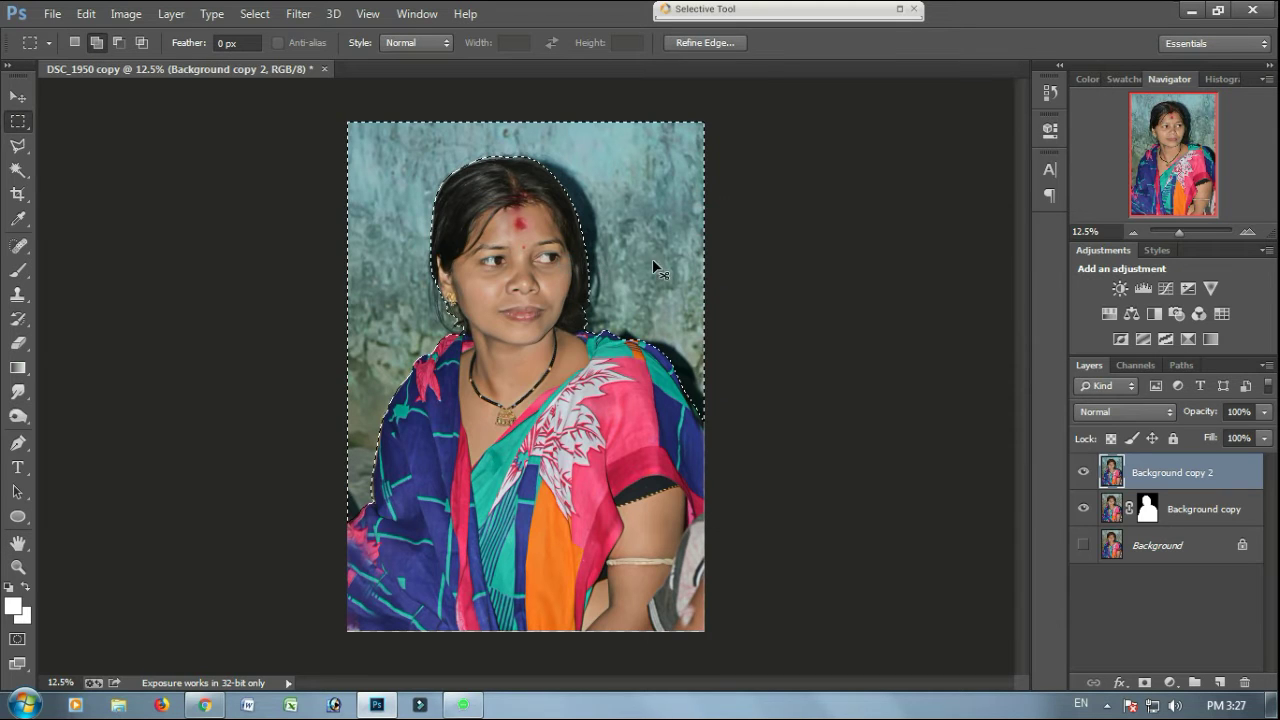
Step: Apply Camera Raw to the selected wall with Clarity +66, Vibrance +73 and Exposure -0.50, and deselect it
{"action": "left_click", "coordinate": [298, 13]}
{"action": "left_click", "coordinate": [394, 121]}
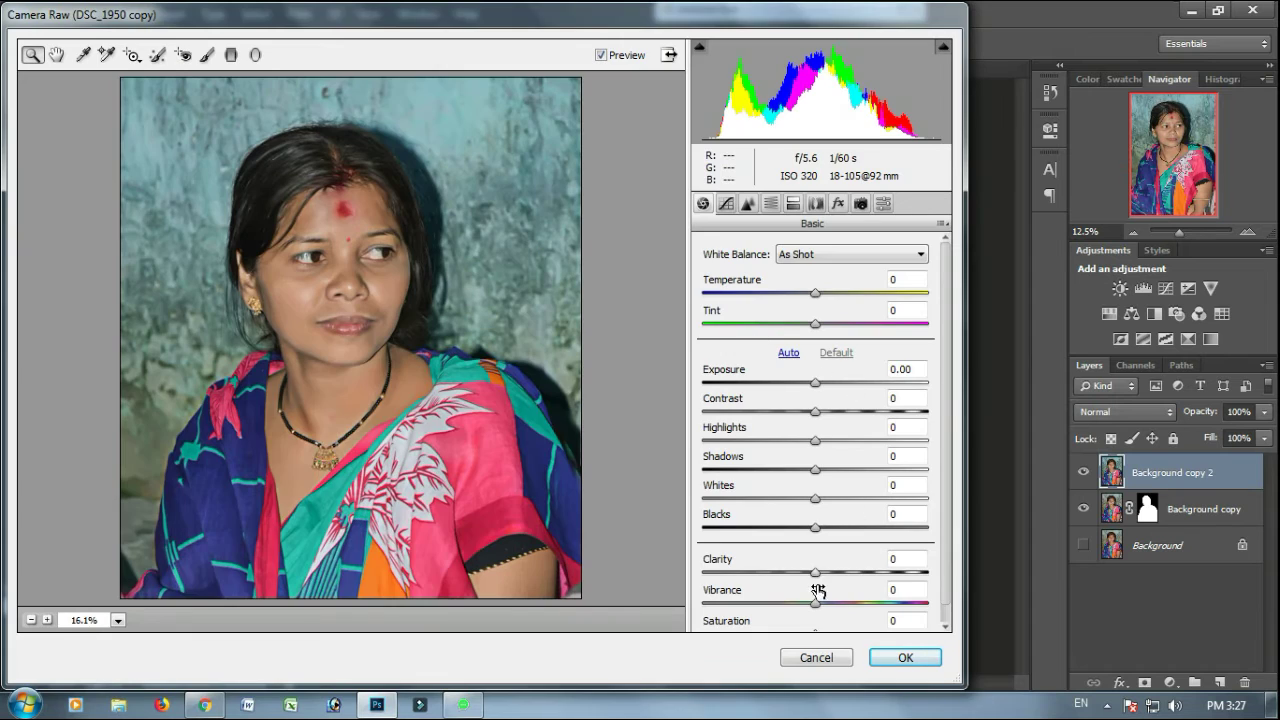
{"action": "left_click_drag", "start_coordinate": [818, 590], "coordinate": [896, 580]}
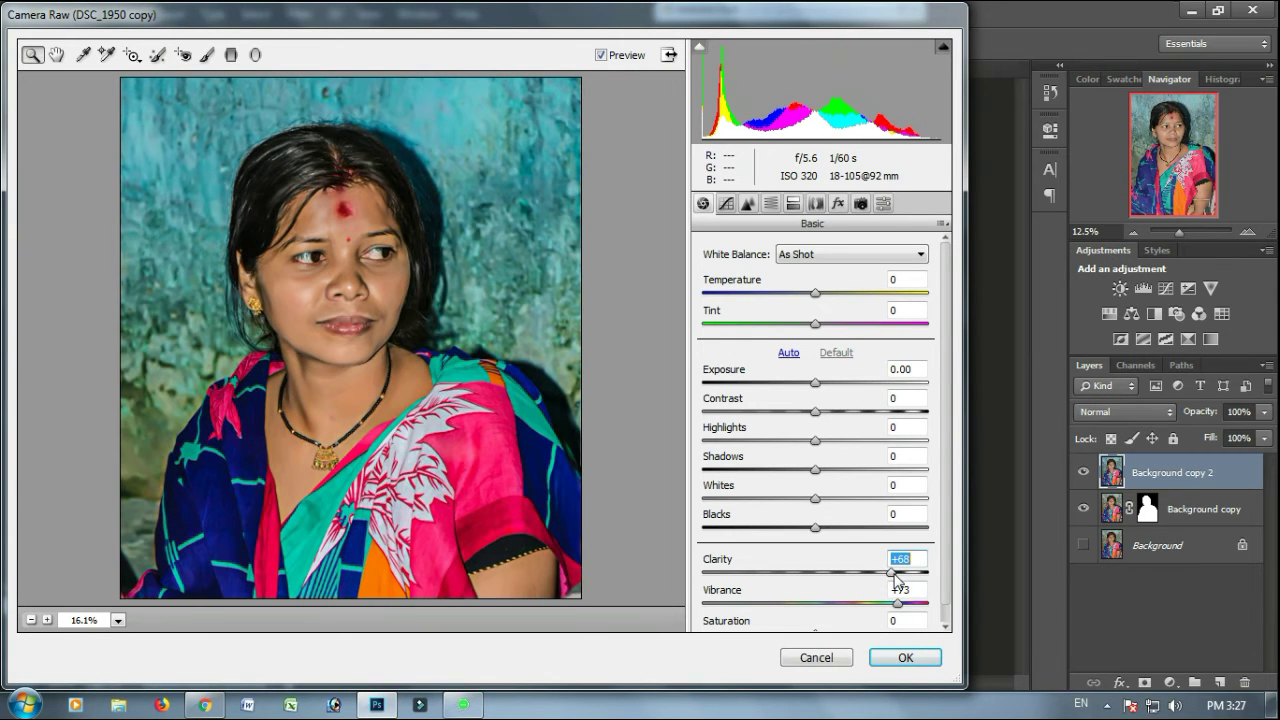
{"action": "left_click_drag", "start_coordinate": [815, 383], "coordinate": [805, 385]}
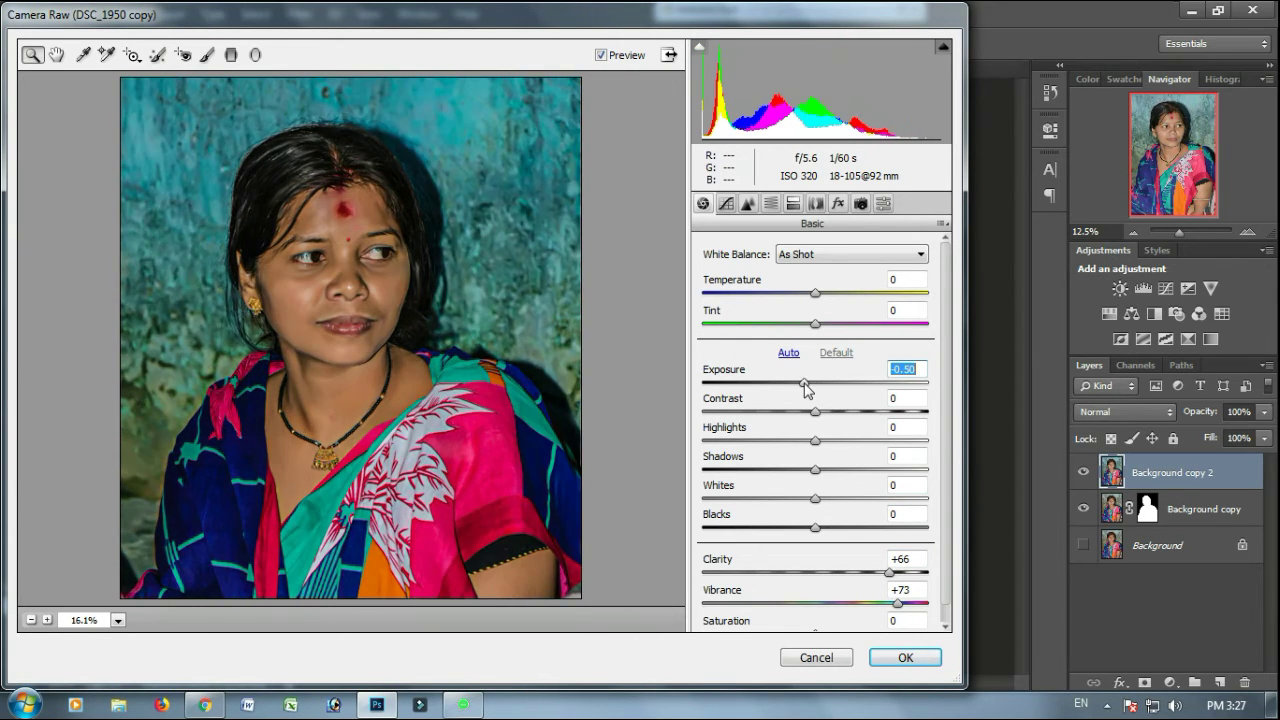
{"action": "left_click", "coordinate": [905, 657]}
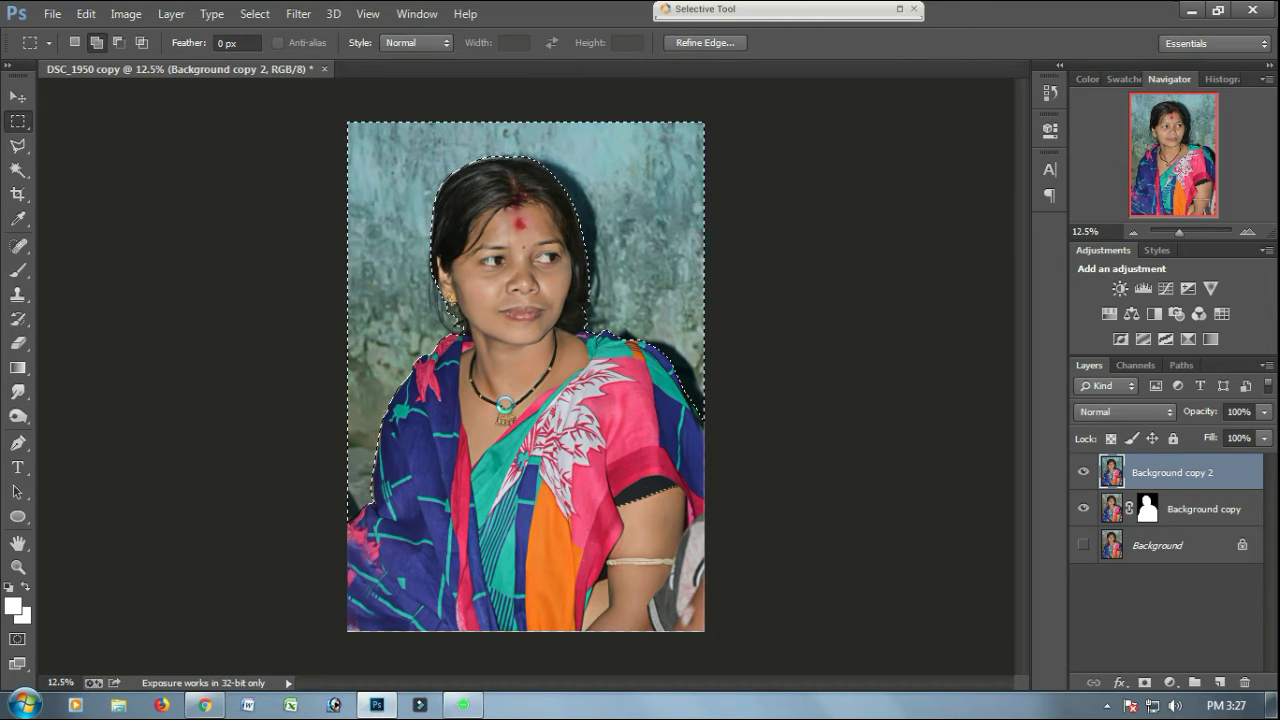
{"action": "key", "text": "ctrl+d"}
Step: Soften the boundary between the woman and the wall using the Blur tool with a 175 px brush at 100% strength
{"action": "key", "text": "ctrl+plus"}
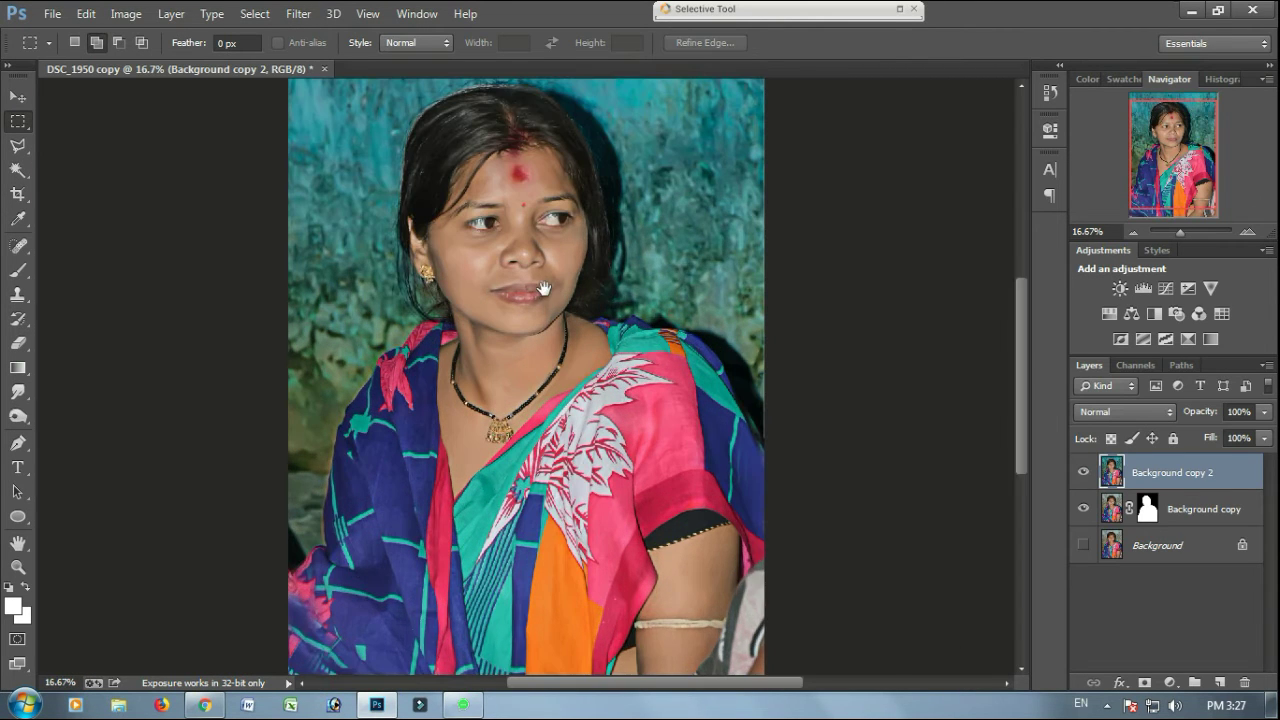
{"action": "left_click_drag", "start_coordinate": [543, 287], "coordinate": [547, 339]}
{"action": "right_click", "coordinate": [18, 393]}
{"action": "left_click", "coordinate": [94, 389]}
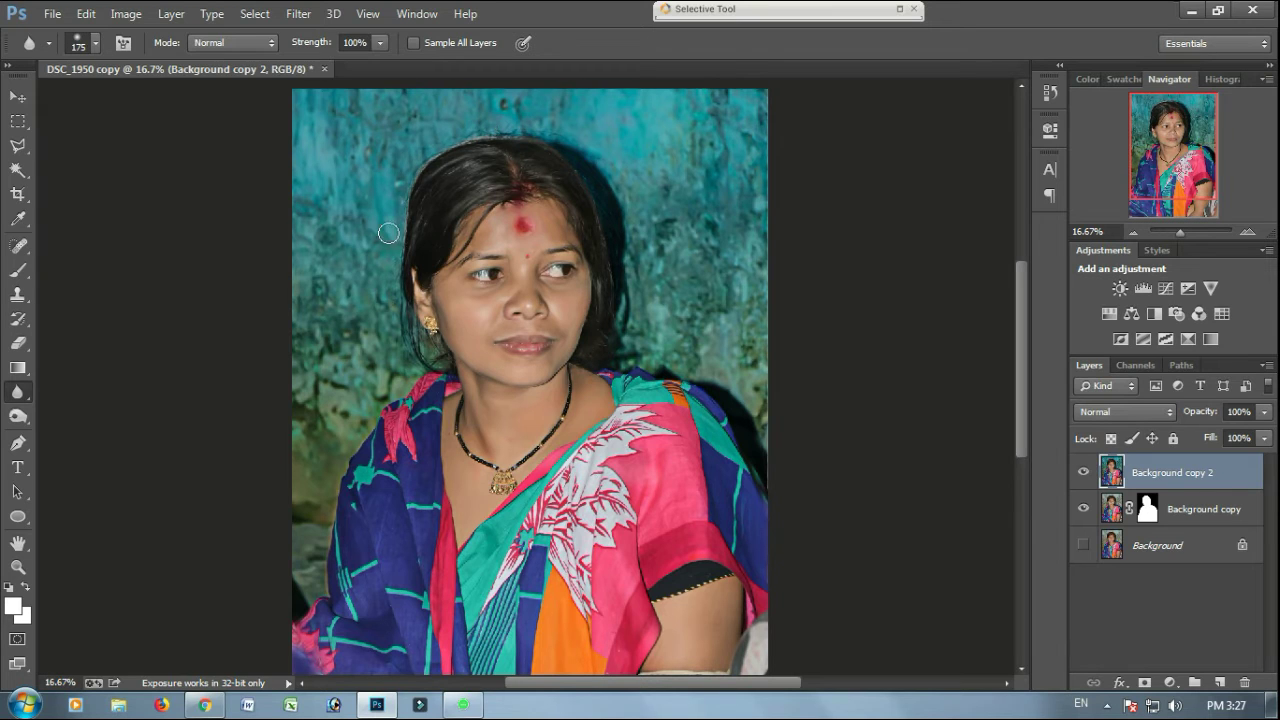
{"action": "left_click_drag", "start_coordinate": [329, 507], "coordinate": [353, 389]}
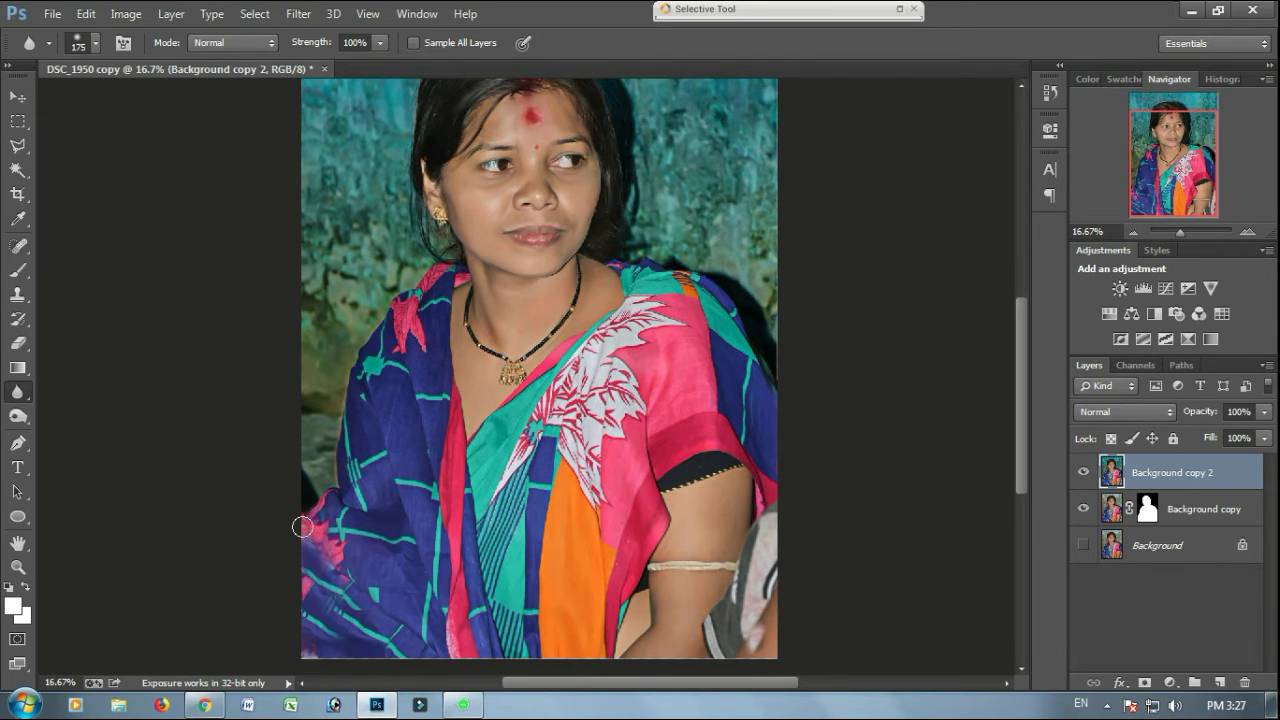
{"action": "left_click_drag", "start_coordinate": [738, 276], "coordinate": [695, 377]}
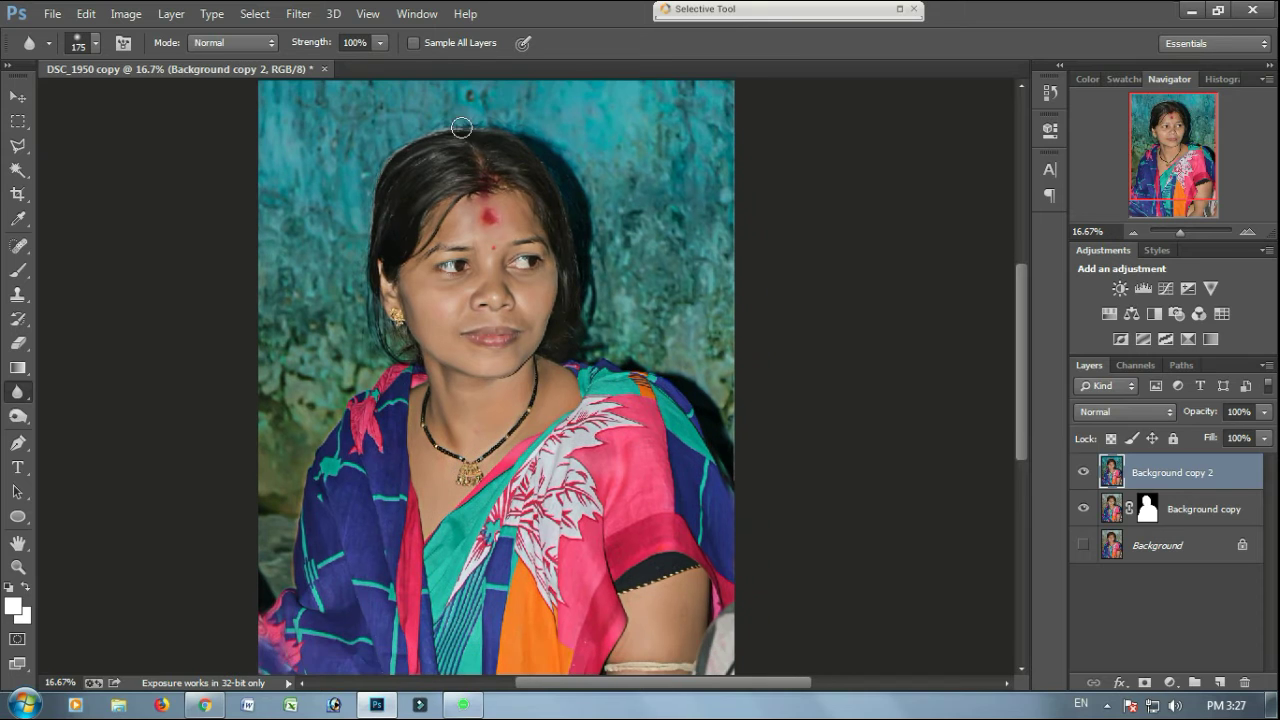
{"action": "key", "text": "ctrl+minus"}
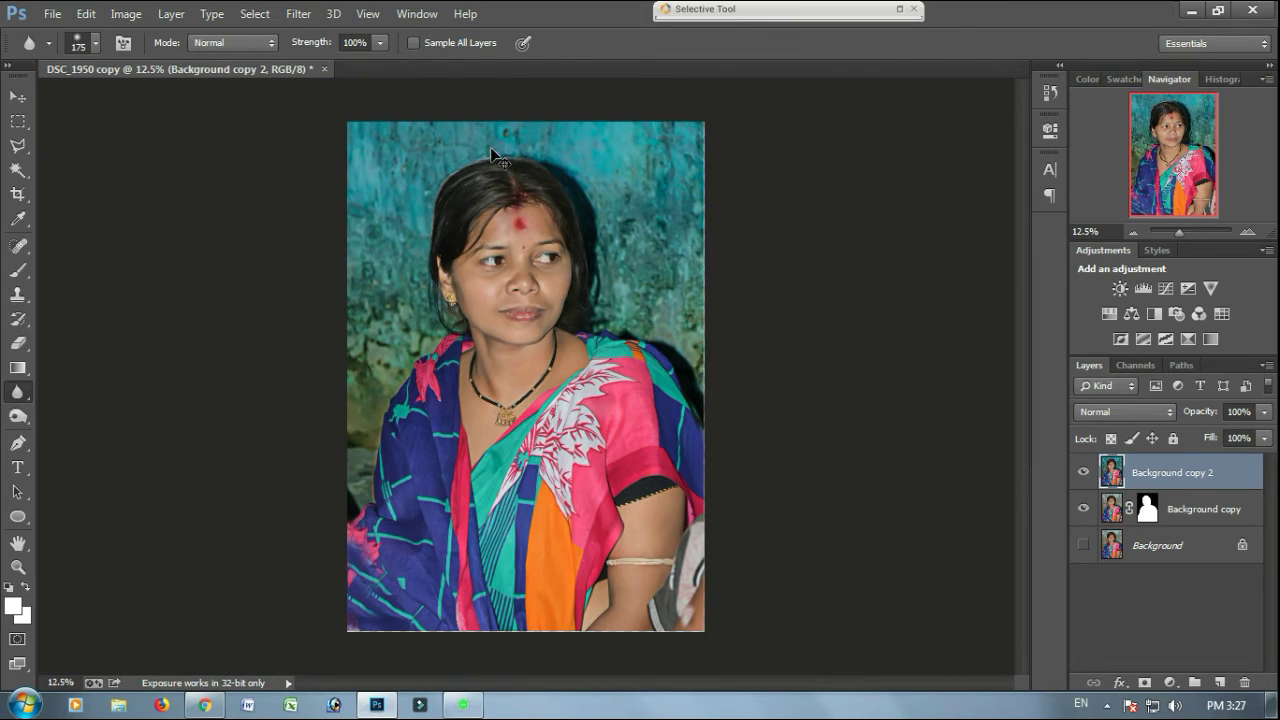
Step: Add an empty layer above Background copy 2 and make Background copy 2 the active layer again
{"action": "left_click", "coordinate": [18, 194]}
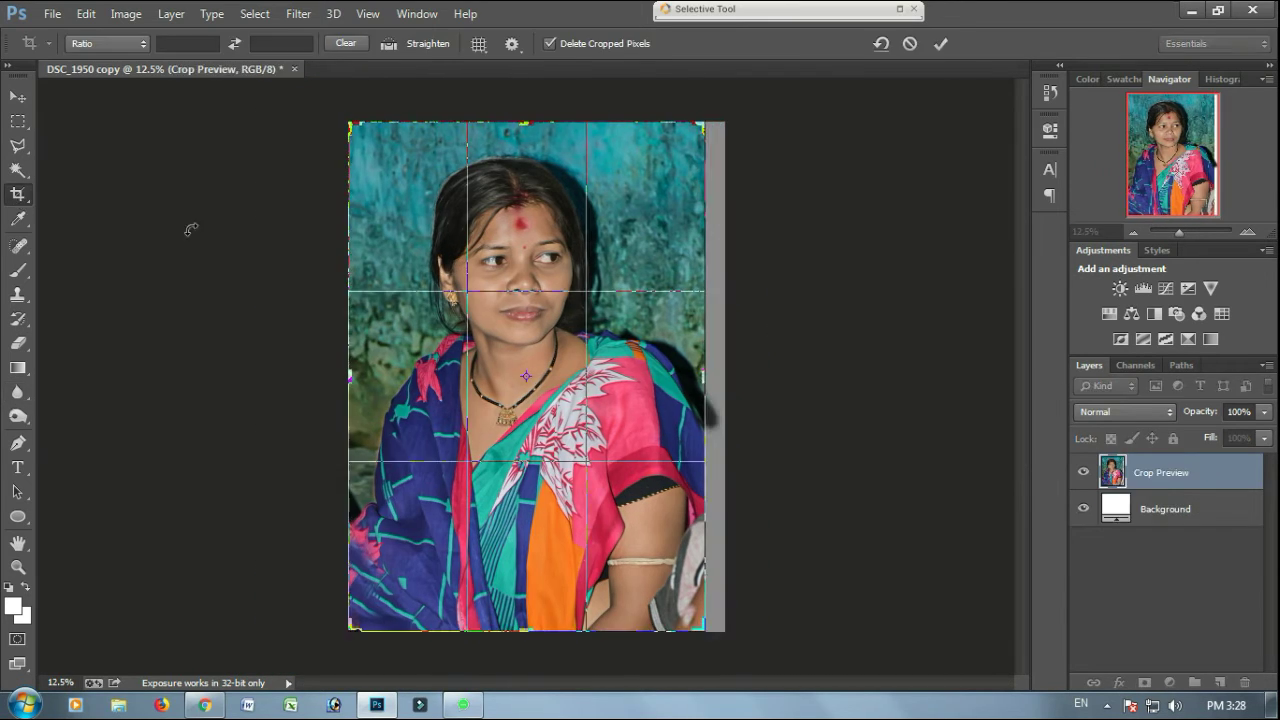
{"action": "key", "text": "Escape"}
{"action": "left_click", "coordinate": [1219, 682]}
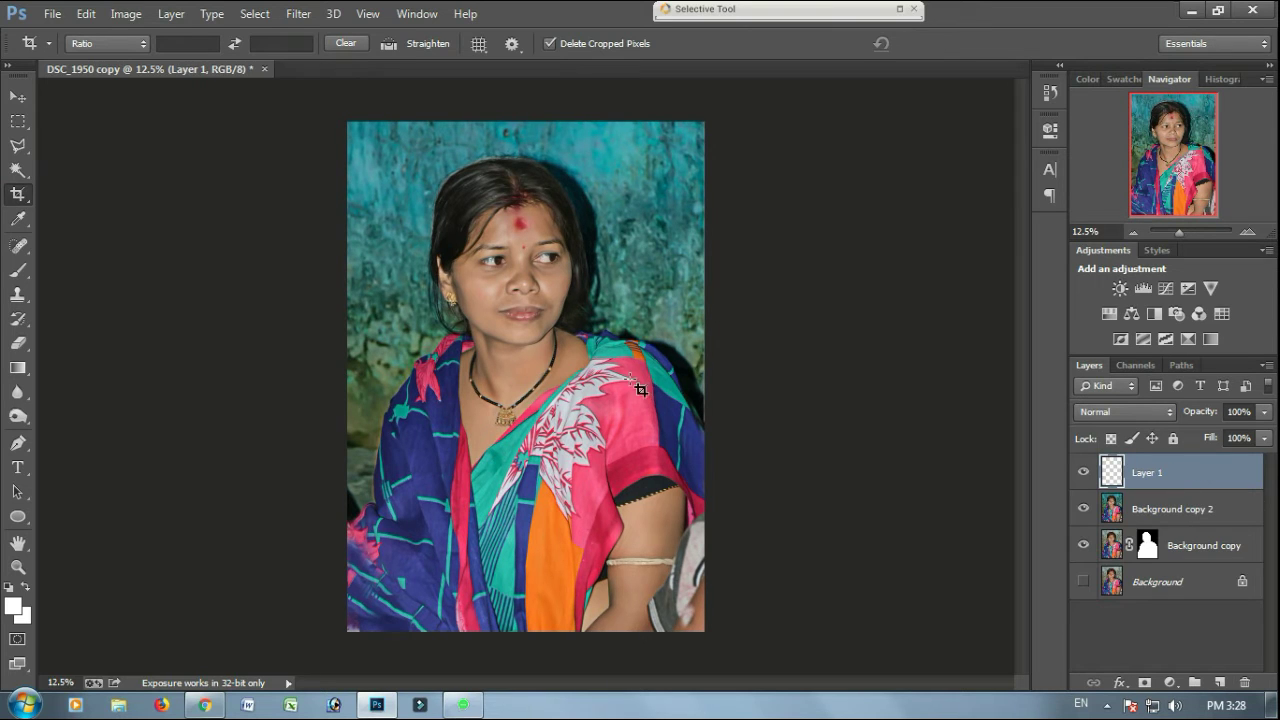
{"action": "key", "text": "alt+bracketleft"}
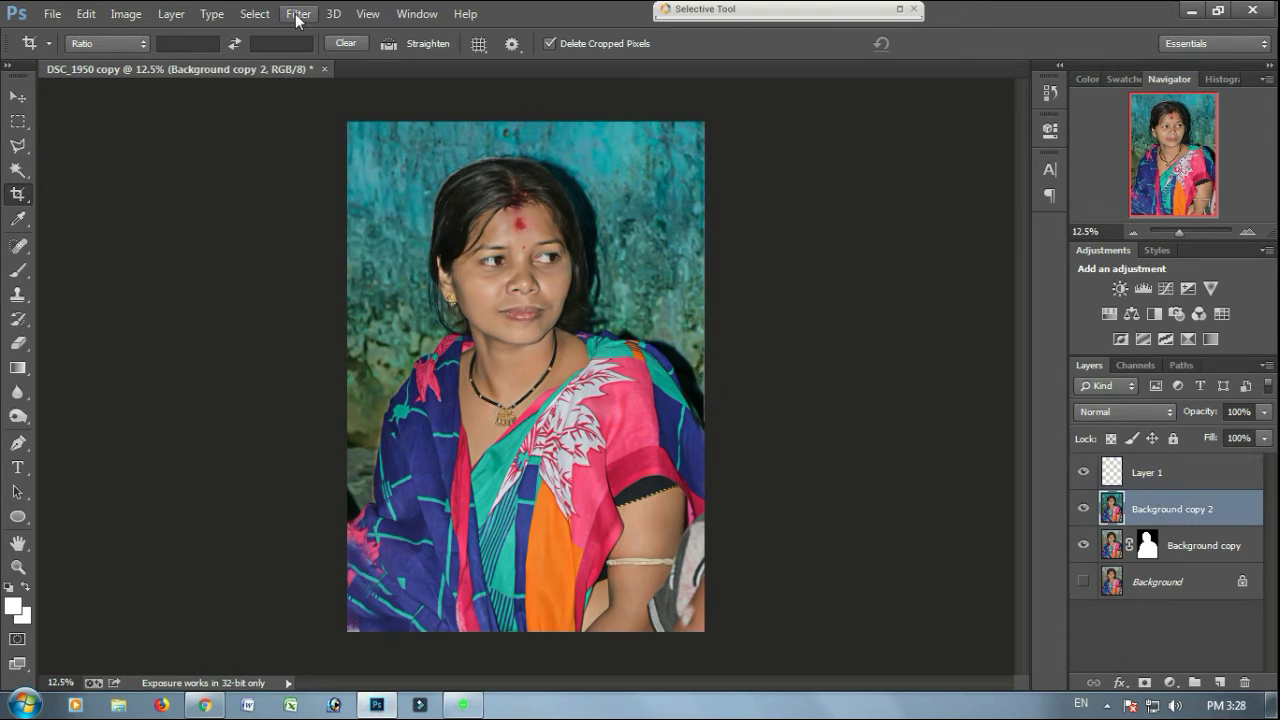
Step: In a Camera Raw filter on Background copy 2, set Vibrance +30, Blacks +19 and Clarity +6
{"action": "left_click", "coordinate": [297, 20]}
{"action": "left_click", "coordinate": [320, 120]}
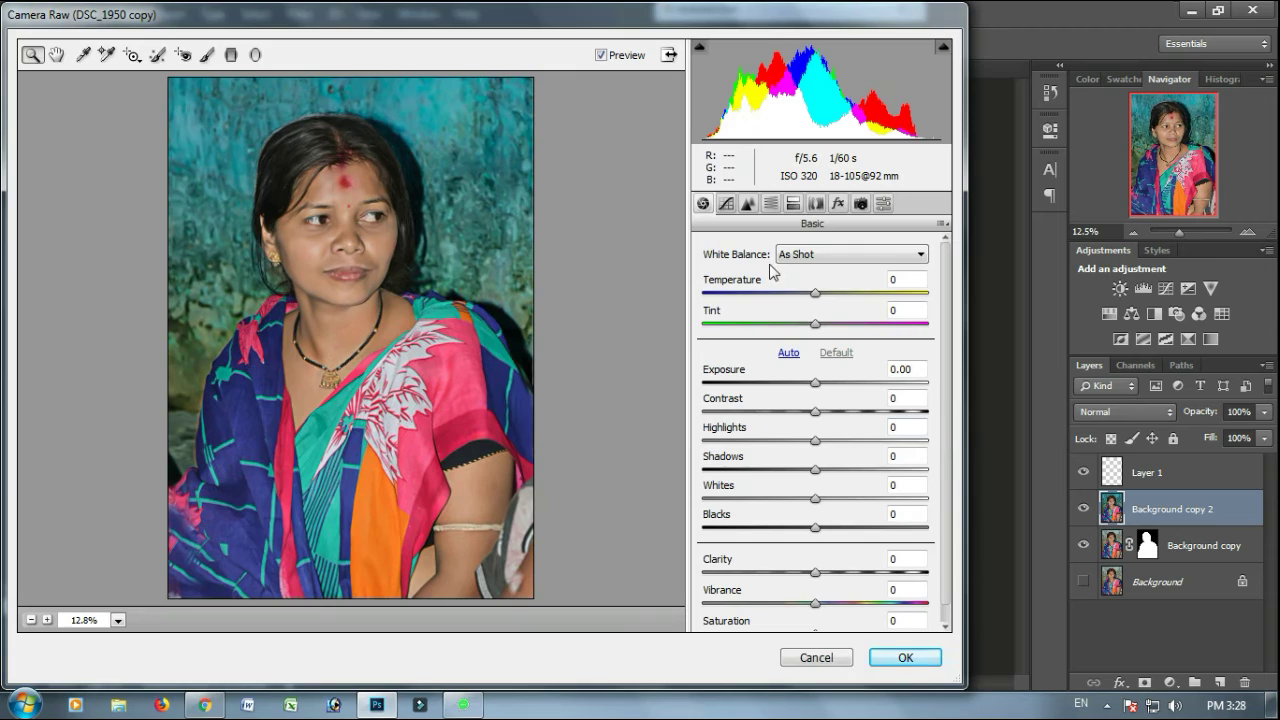
{"action": "left_click_drag", "start_coordinate": [816, 603], "coordinate": [850, 604]}
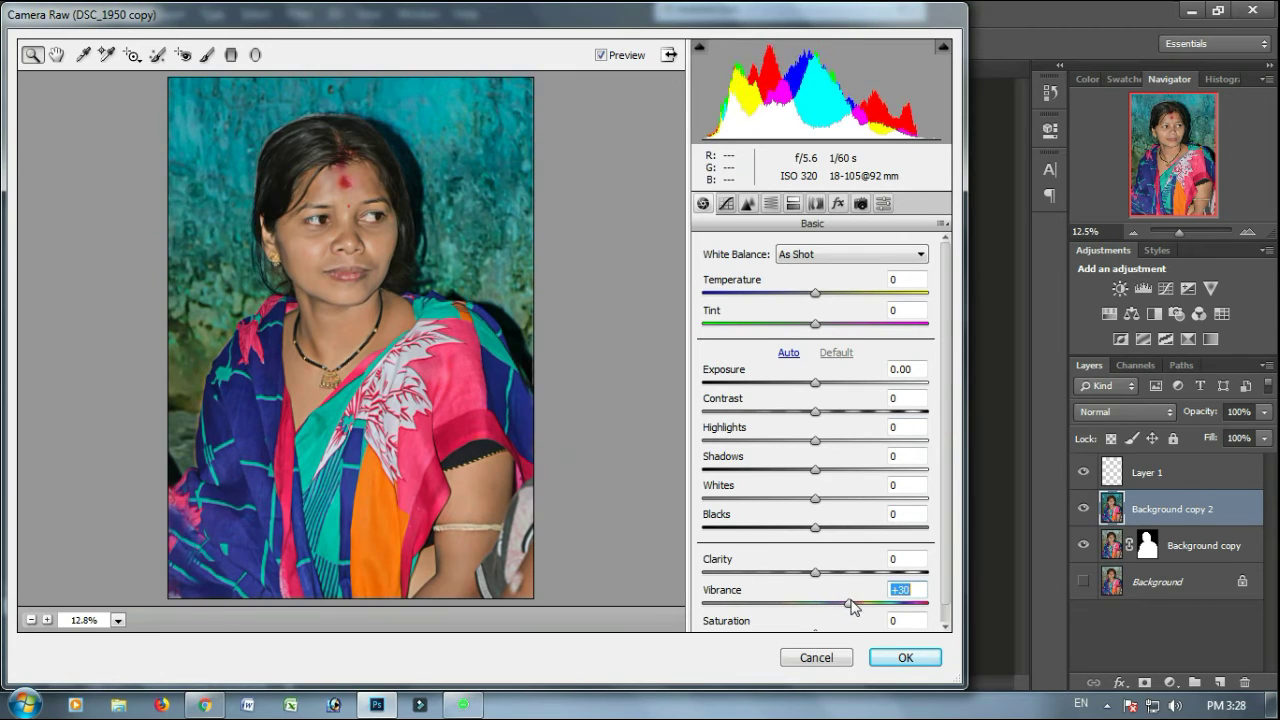
{"action": "left_click_drag", "start_coordinate": [816, 528], "coordinate": [838, 529]}
{"action": "left_click_drag", "start_coordinate": [816, 573], "coordinate": [823, 574]}
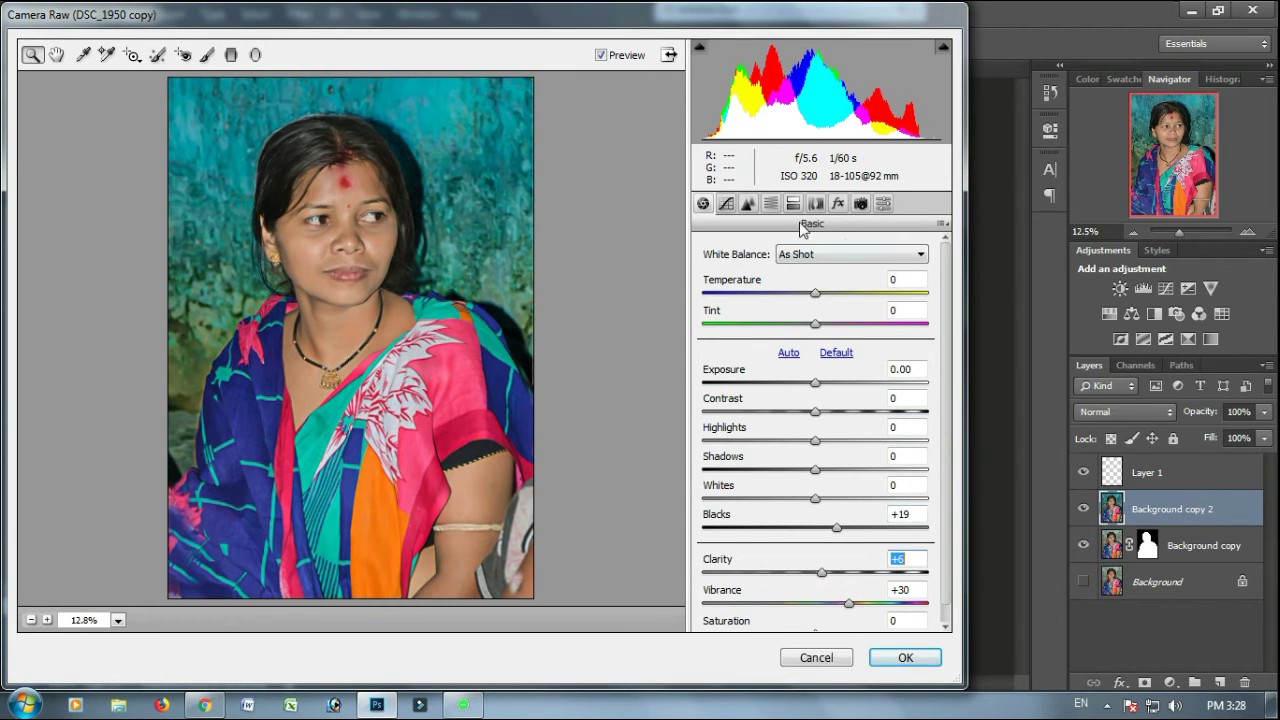
Step: Set HSL luminance to Reds +8 and Oranges +28 and saturation to Blues +33, and apply the Camera Raw filter
{"action": "left_click", "coordinate": [771, 204]}
{"action": "left_click", "coordinate": [817, 277]}
{"action": "left_click_drag", "start_coordinate": [820, 366], "coordinate": [829, 338]}
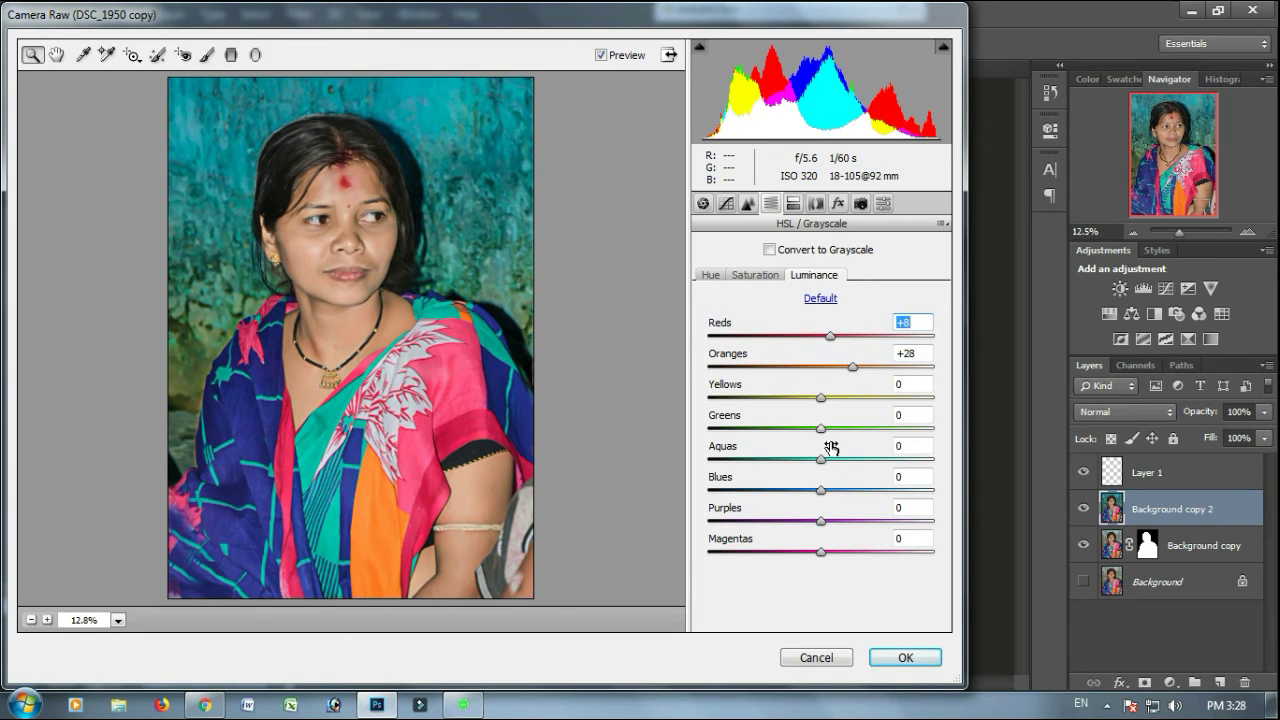
{"action": "left_click", "coordinate": [755, 275]}
{"action": "left_click_drag", "start_coordinate": [820, 490], "coordinate": [857, 490]}
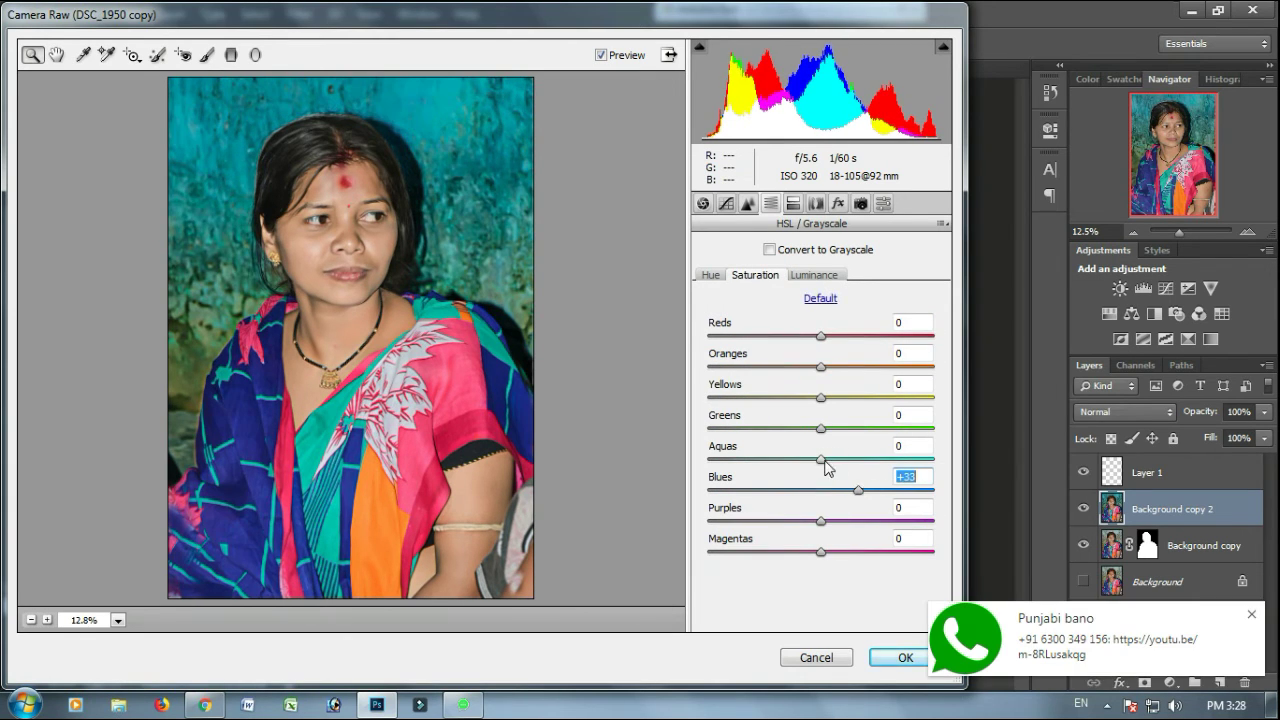
{"action": "left_click", "coordinate": [903, 657]}
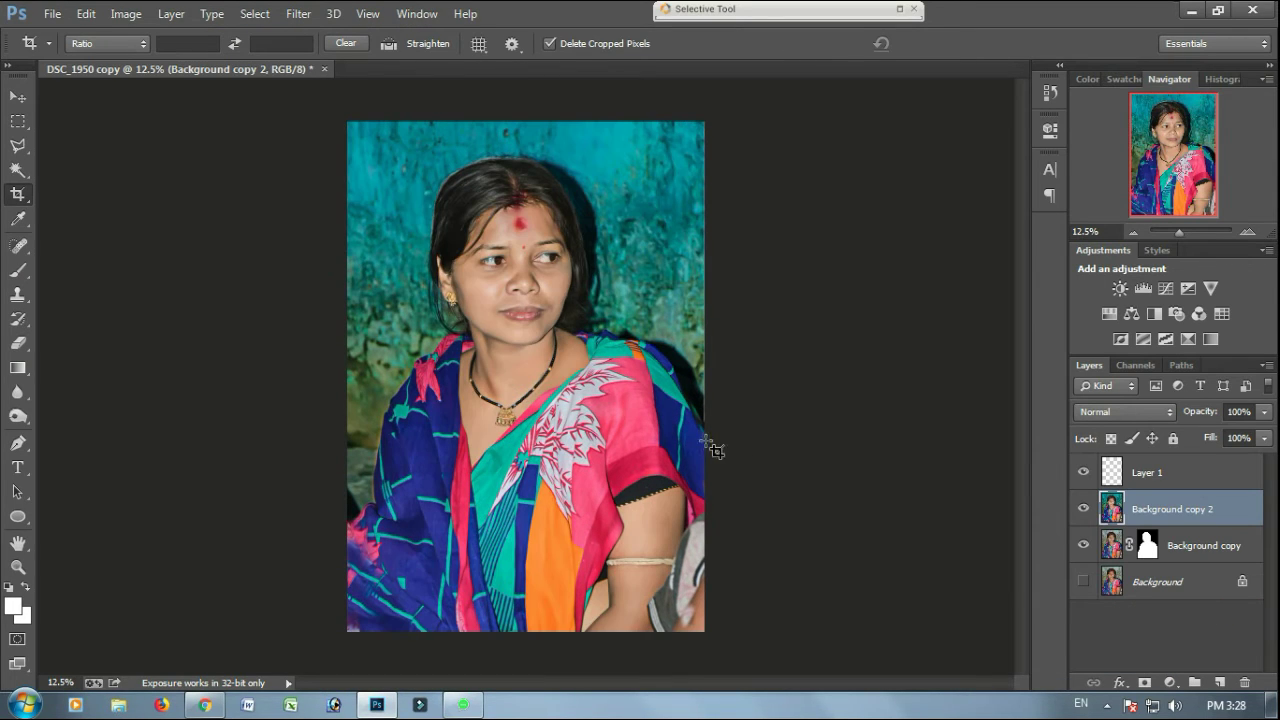
Step: Smooth the woman's hair strands on Background copy 2 using the Smudge tool at 18% strength with a reduced brush
{"action": "key", "text": "ctrl+plus"}
{"action": "key", "text": "ctrl+plus"}
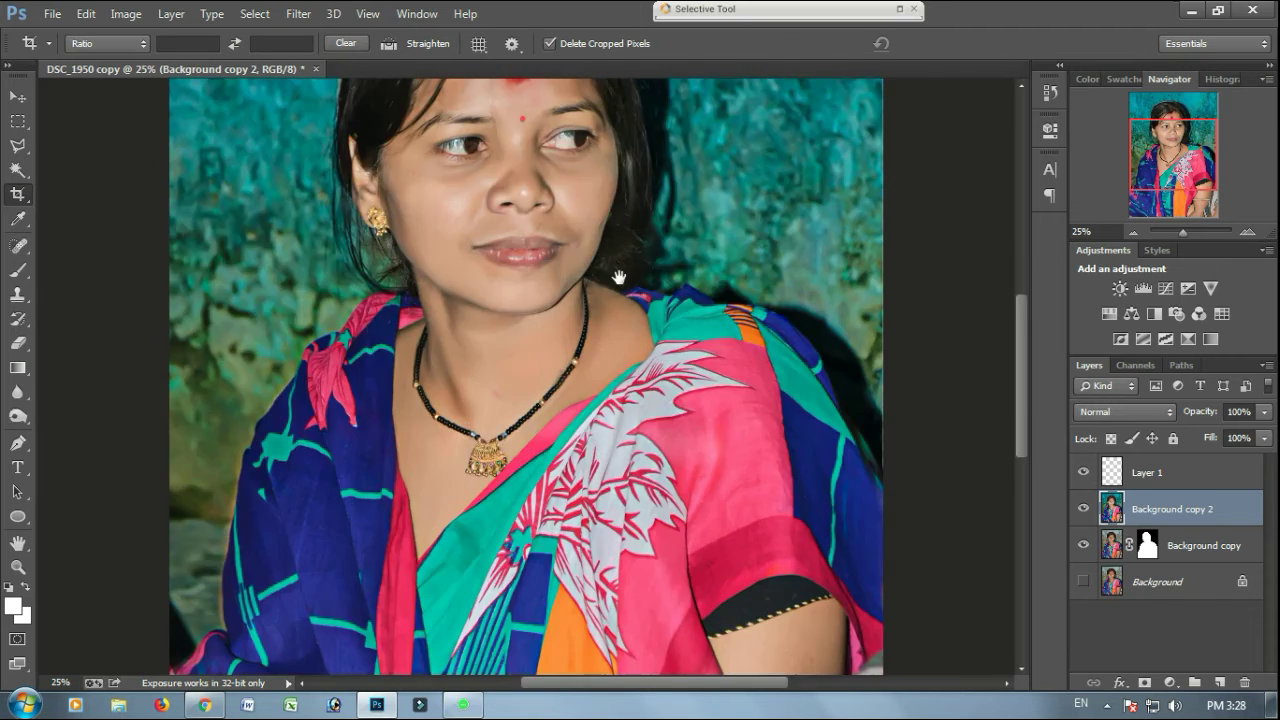
{"action": "left_click_drag", "start_coordinate": [620, 277], "coordinate": [602, 561]}
{"action": "key", "text": "ctrl+plus"}
{"action": "left_click_drag", "start_coordinate": [380, 363], "coordinate": [396, 419]}
{"action": "right_click", "coordinate": [18, 393]}
{"action": "left_click", "coordinate": [93, 427]}
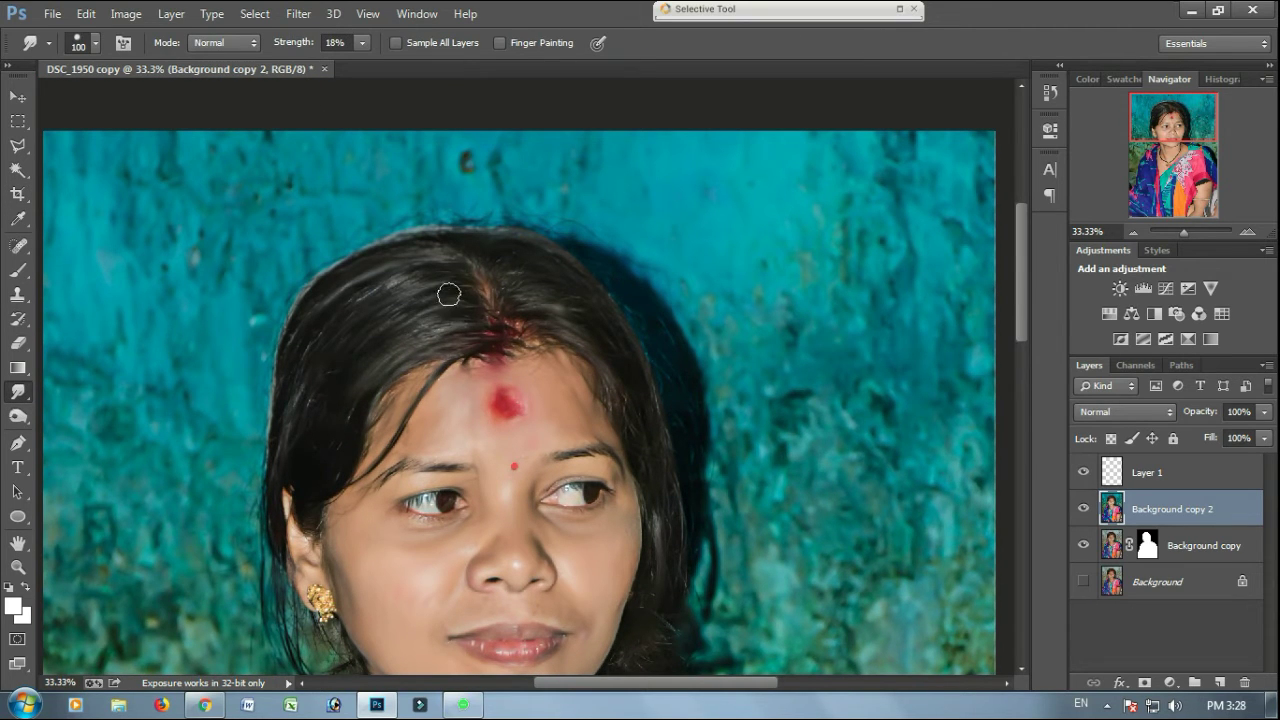
{"action": "key", "text": "bracketleft"}
{"action": "key", "text": "bracketleft"}
{"action": "key", "text": "bracketleft"}
Step: Try to darken the hair along its outline using the Burn tool on Midtones at 50% exposure with a 150 px brush
{"action": "key", "text": "o"}
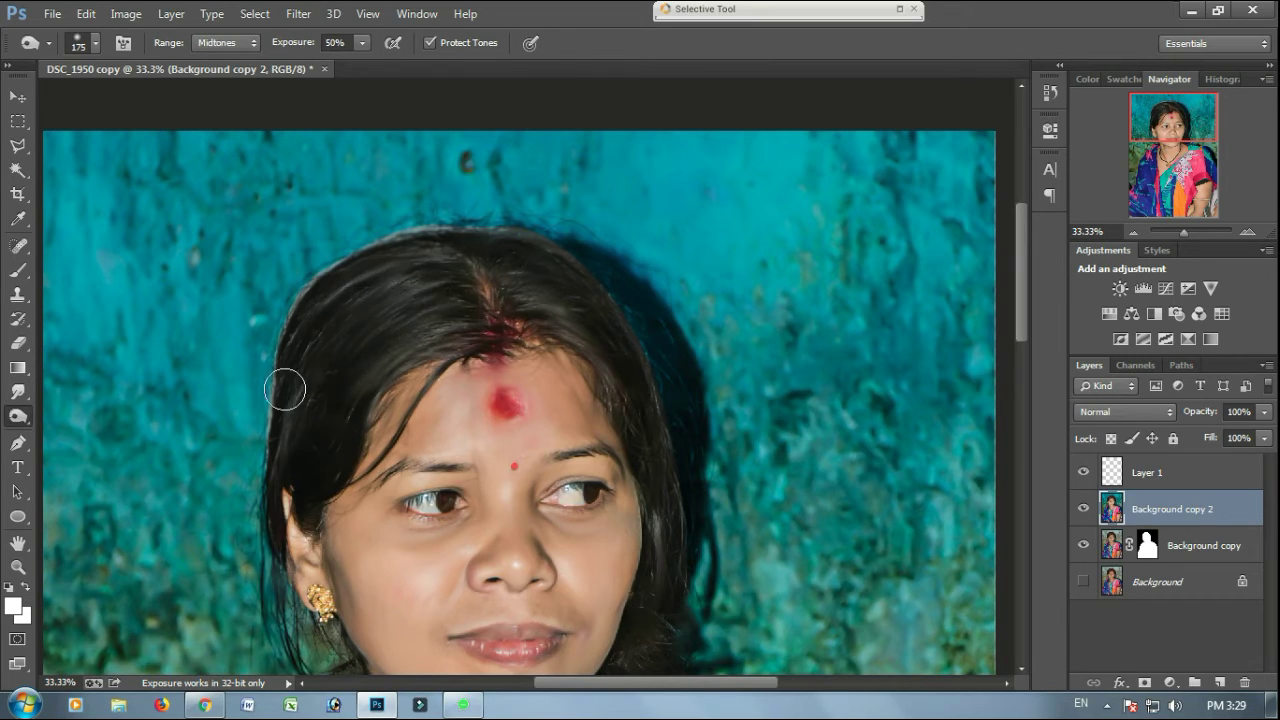
{"action": "key", "text": "bracketleft"}
{"action": "key", "text": "ctrl+minus"}
{"action": "key", "text": "ctrl+minus"}
{"action": "key", "text": "ctrl+minus"}
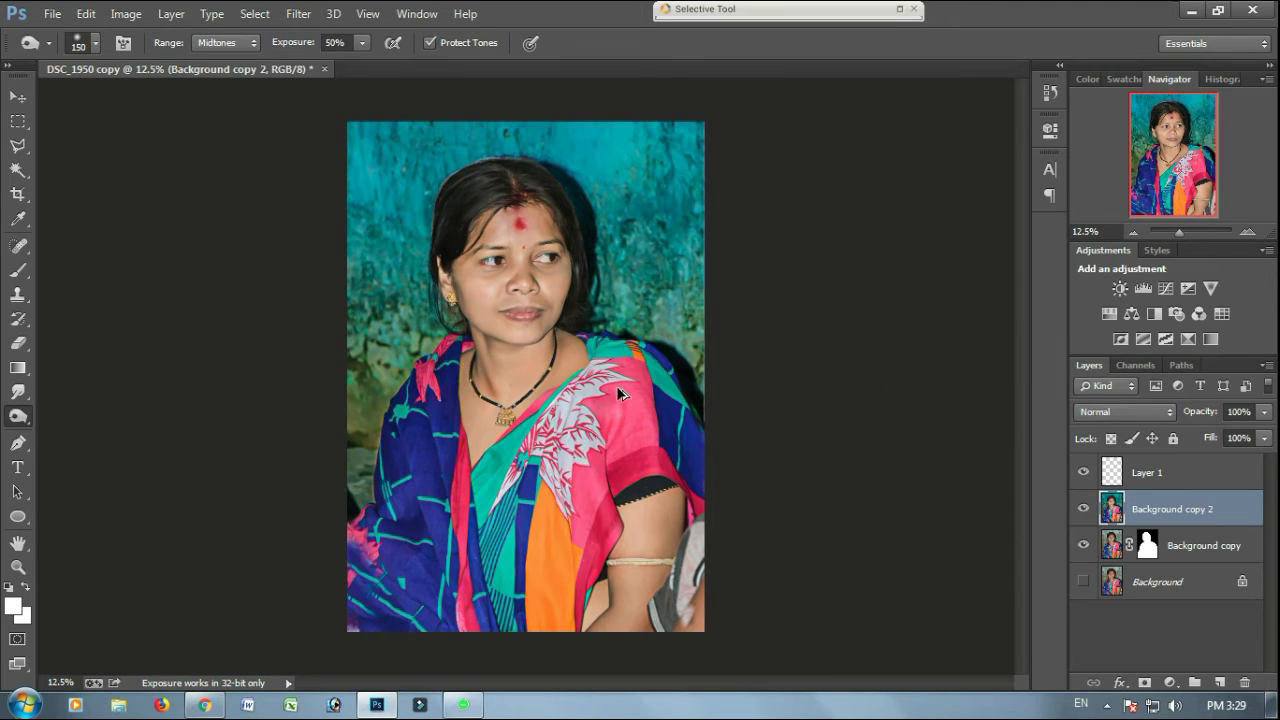
Step: Step back through the latest retouching strokes on the hair
{"action": "left_click", "coordinate": [88, 15]}
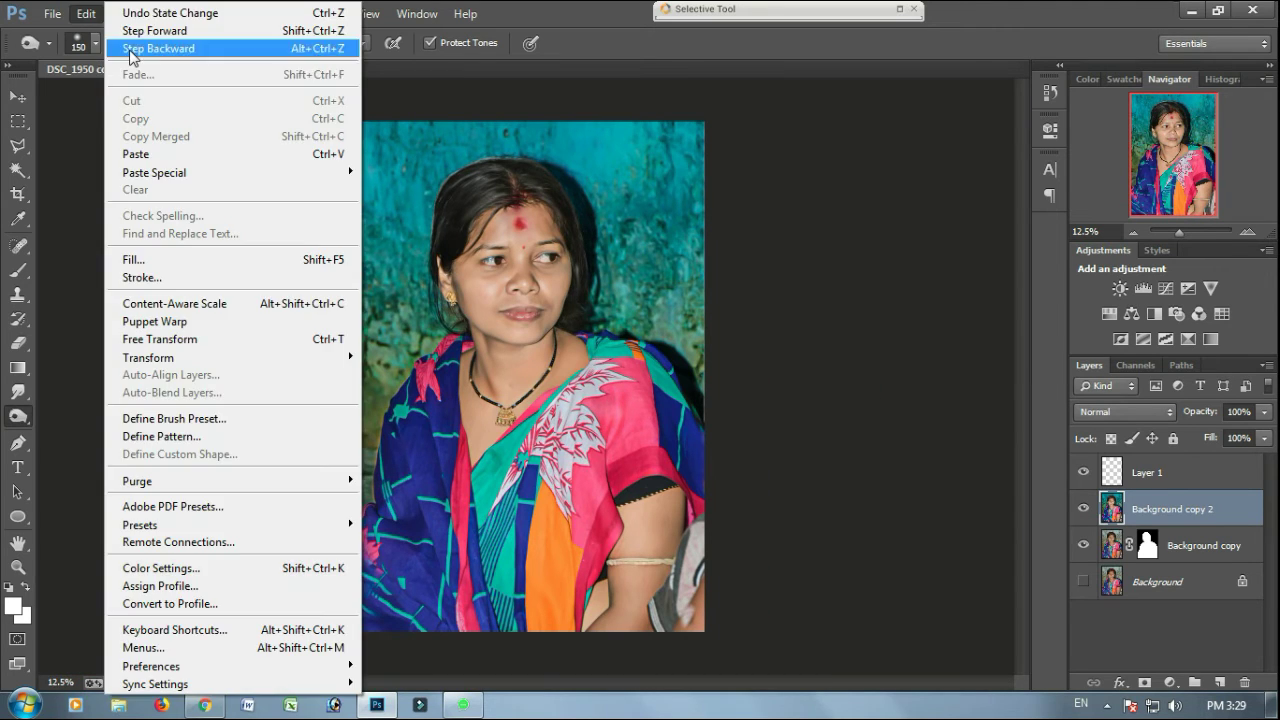
{"action": "left_click", "coordinate": [130, 50]}
{"action": "left_click", "coordinate": [88, 15]}
{"action": "left_click", "coordinate": [837, 229]}
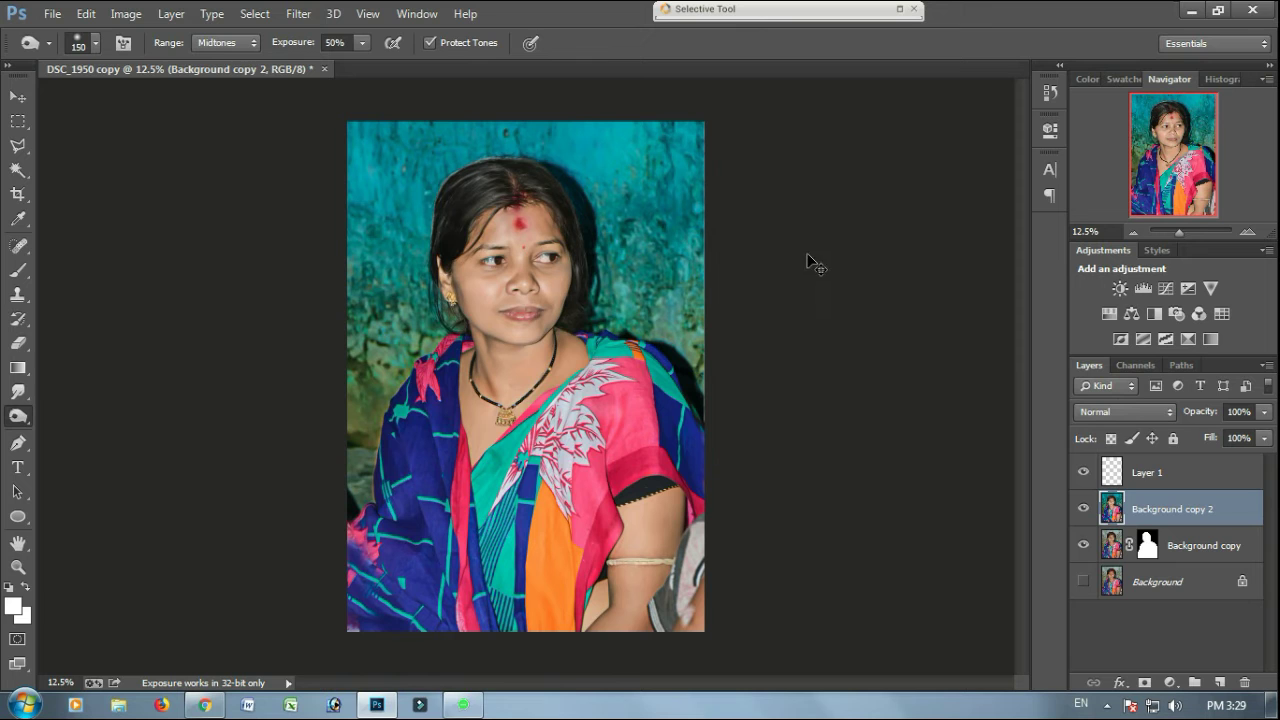
Step: Outline the woman's hair around the face with the Polygonal Lasso and copy the selection to a new layer
{"action": "key", "text": "ctrl+plus"}
{"action": "key", "text": "ctrl+plus"}
{"action": "left_click_drag", "start_coordinate": [603, 277], "coordinate": [585, 577]}
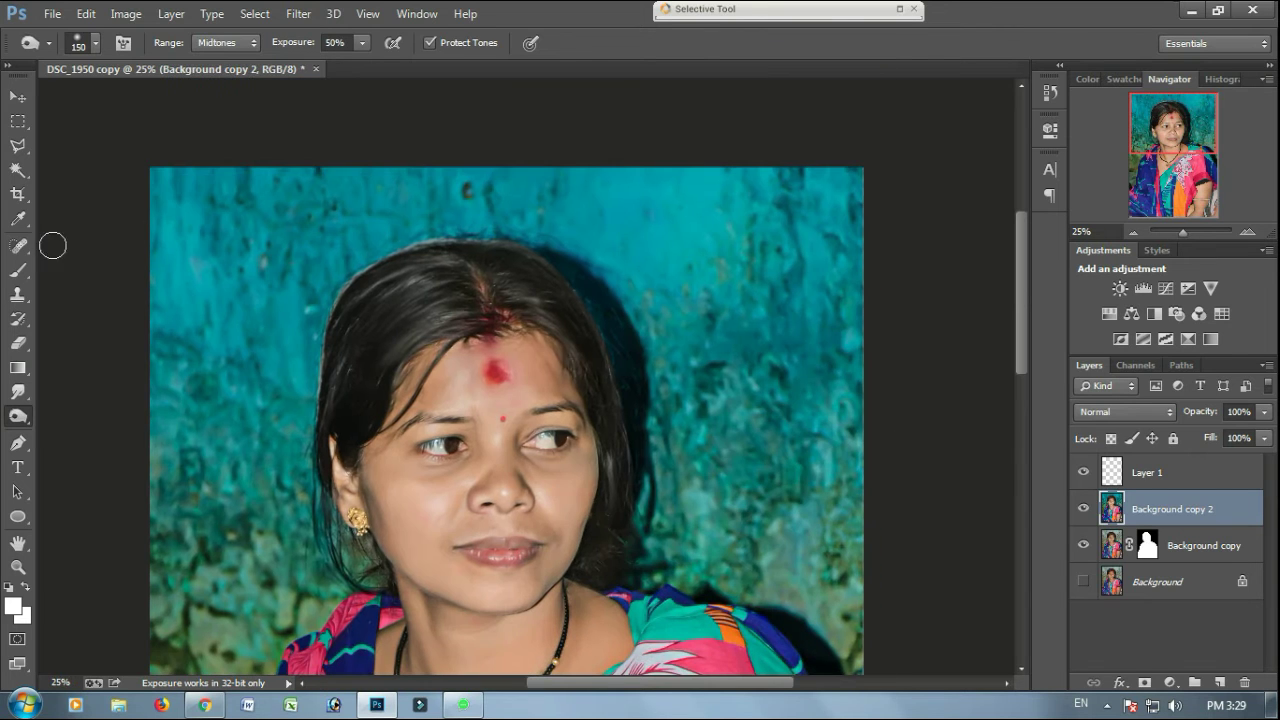
{"action": "left_click", "coordinate": [20, 148]}
{"action": "left_click", "coordinate": [438, 240]}
{"action": "left_click", "coordinate": [538, 249]}
{"action": "left_click", "coordinate": [578, 292]}
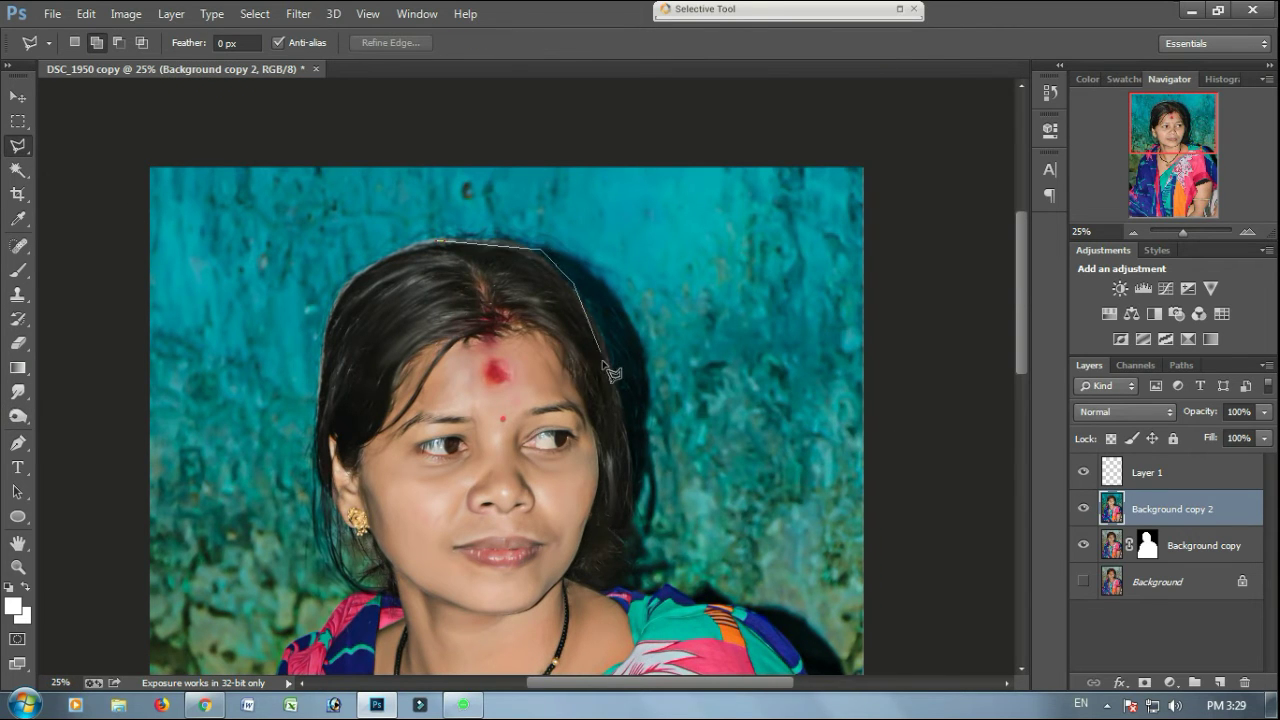
{"action": "left_click", "coordinate": [613, 357]}
{"action": "left_click", "coordinate": [636, 457]}
{"action": "left_click", "coordinate": [639, 562]}
{"action": "left_click", "coordinate": [577, 581]}
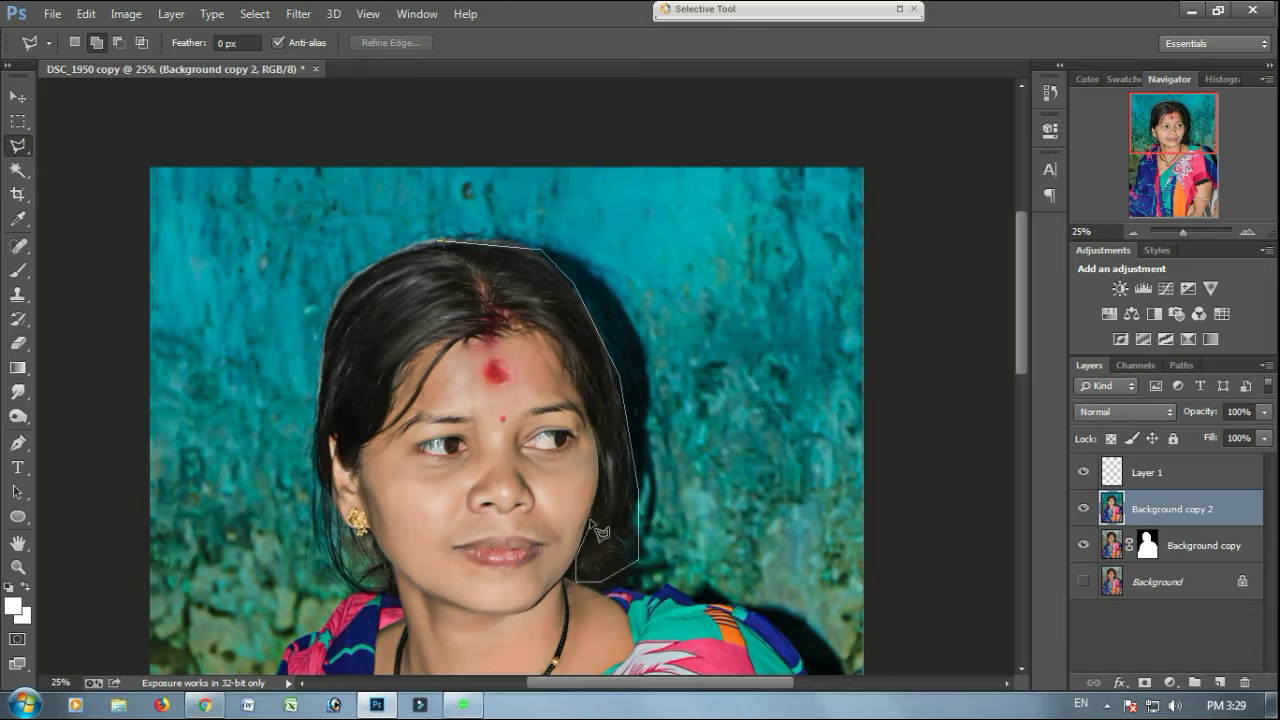
{"action": "left_click", "coordinate": [598, 445]}
{"action": "left_click", "coordinate": [562, 355]}
{"action": "left_click", "coordinate": [516, 323]}
{"action": "left_click", "coordinate": [447, 339]}
{"action": "left_click", "coordinate": [409, 357]}
{"action": "left_click", "coordinate": [389, 428]}
{"action": "left_click", "coordinate": [346, 472]}
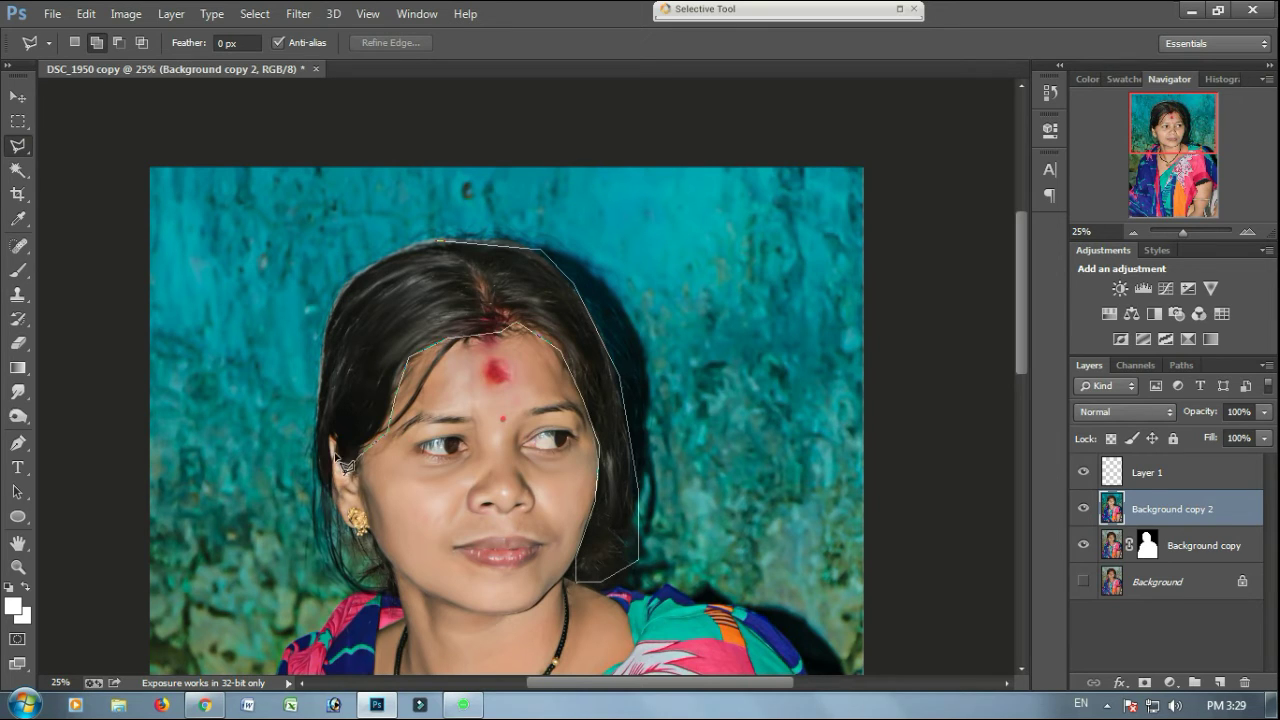
{"action": "left_click", "coordinate": [333, 436]}
{"action": "left_click", "coordinate": [328, 491]}
{"action": "left_click", "coordinate": [319, 445]}
{"action": "left_click", "coordinate": [330, 300]}
{"action": "left_click", "coordinate": [362, 262]}
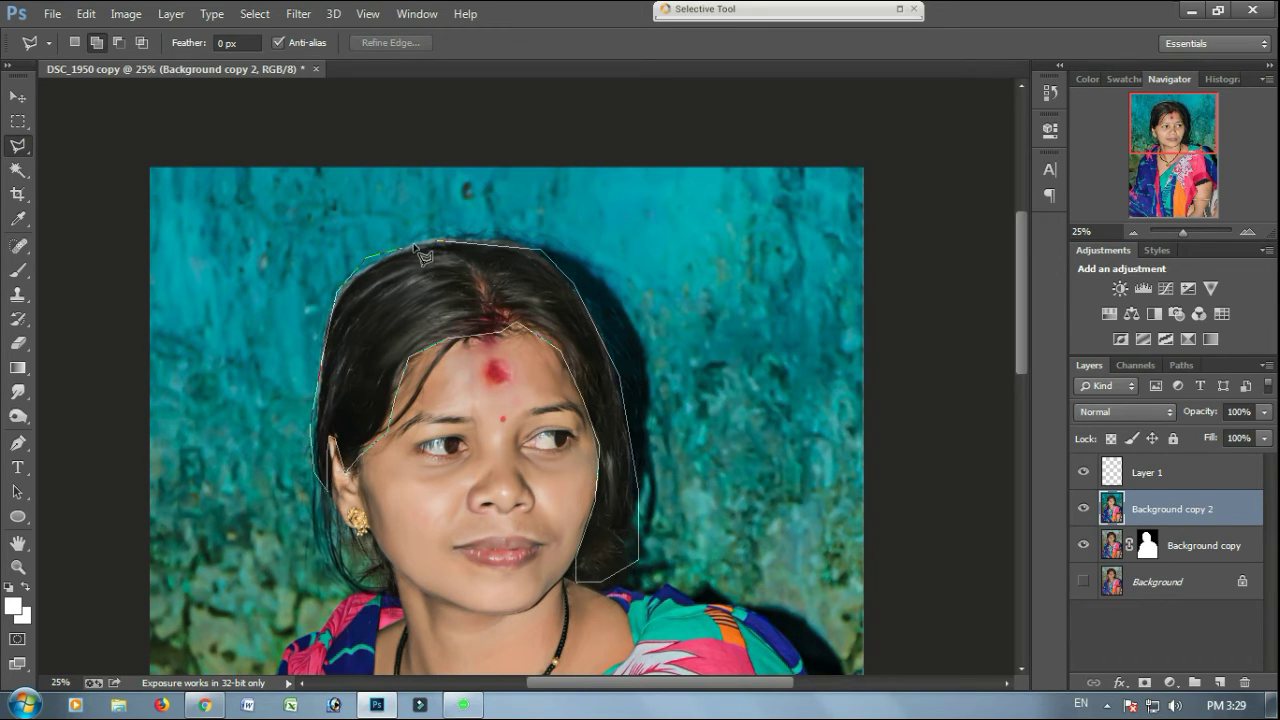
{"action": "left_click", "coordinate": [438, 240]}
{"action": "right_click", "coordinate": [566, 293]}
{"action": "left_click", "coordinate": [633, 442]}
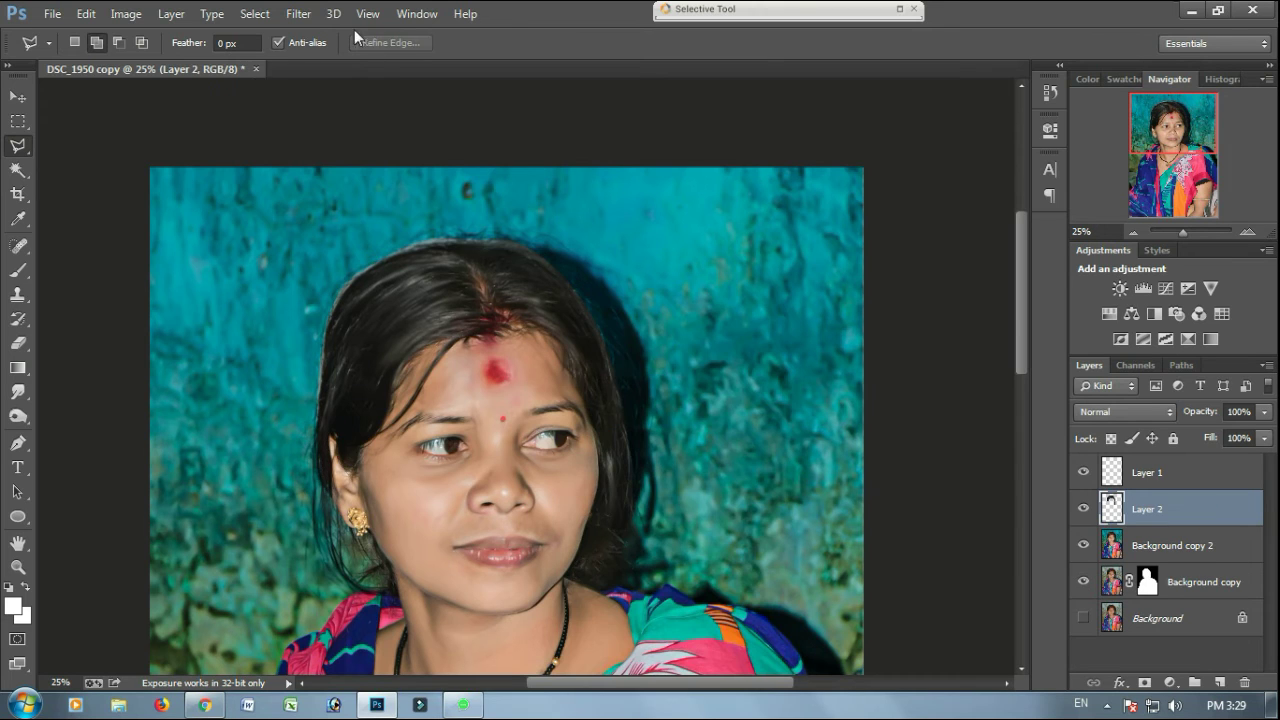
Step: Apply the GREYCstoration noise-removal filter to the copied hair layer with Strength 111, Contour 0.2 and Anisotropy 1
{"action": "left_click", "coordinate": [298, 13]}
{"action": "mouse_move", "coordinate": [320, 255]}
{"action": "left_click", "coordinate": [620, 310]}
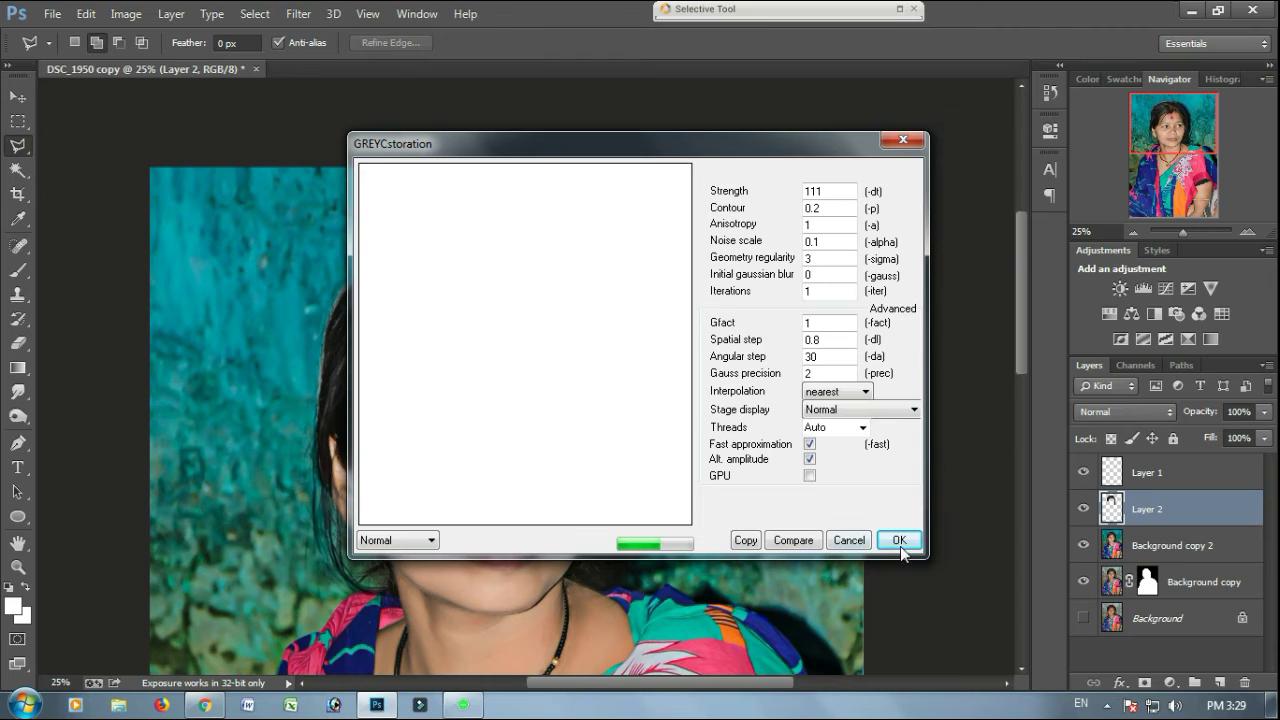
{"action": "left_click", "coordinate": [895, 537]}
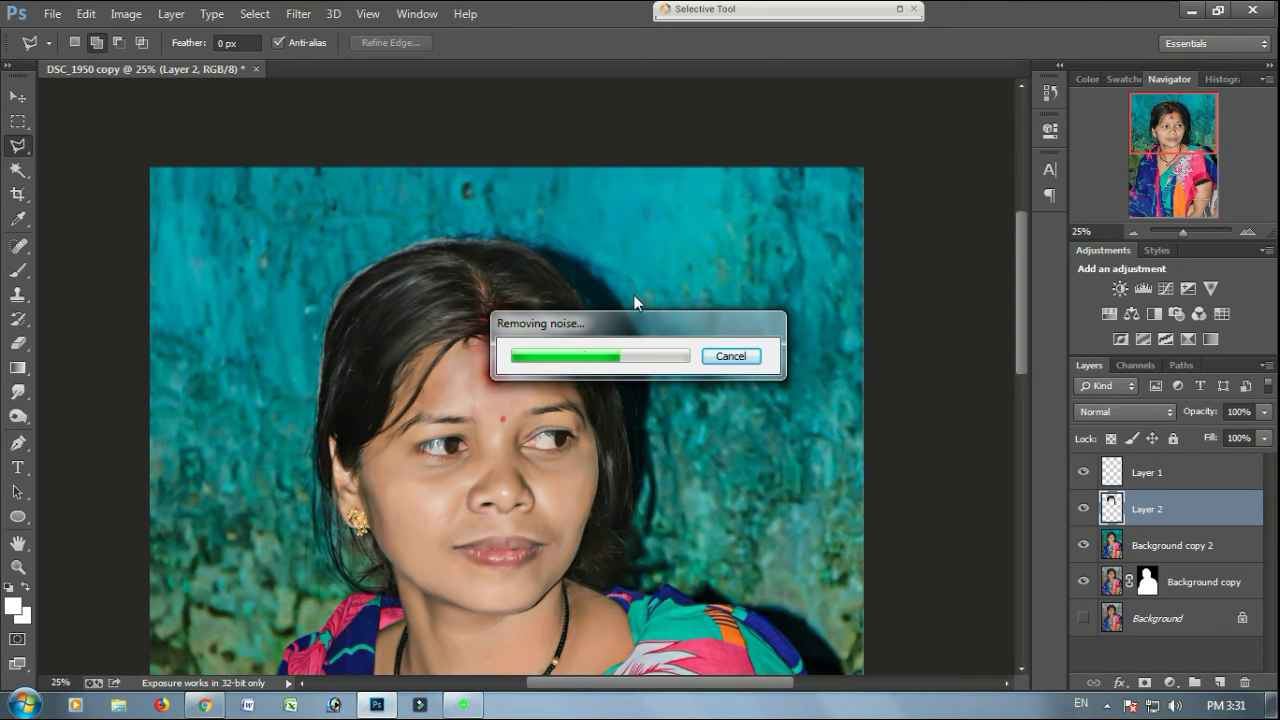
{"action": "left_click_drag", "start_coordinate": [634, 336], "coordinate": [677, 348]}
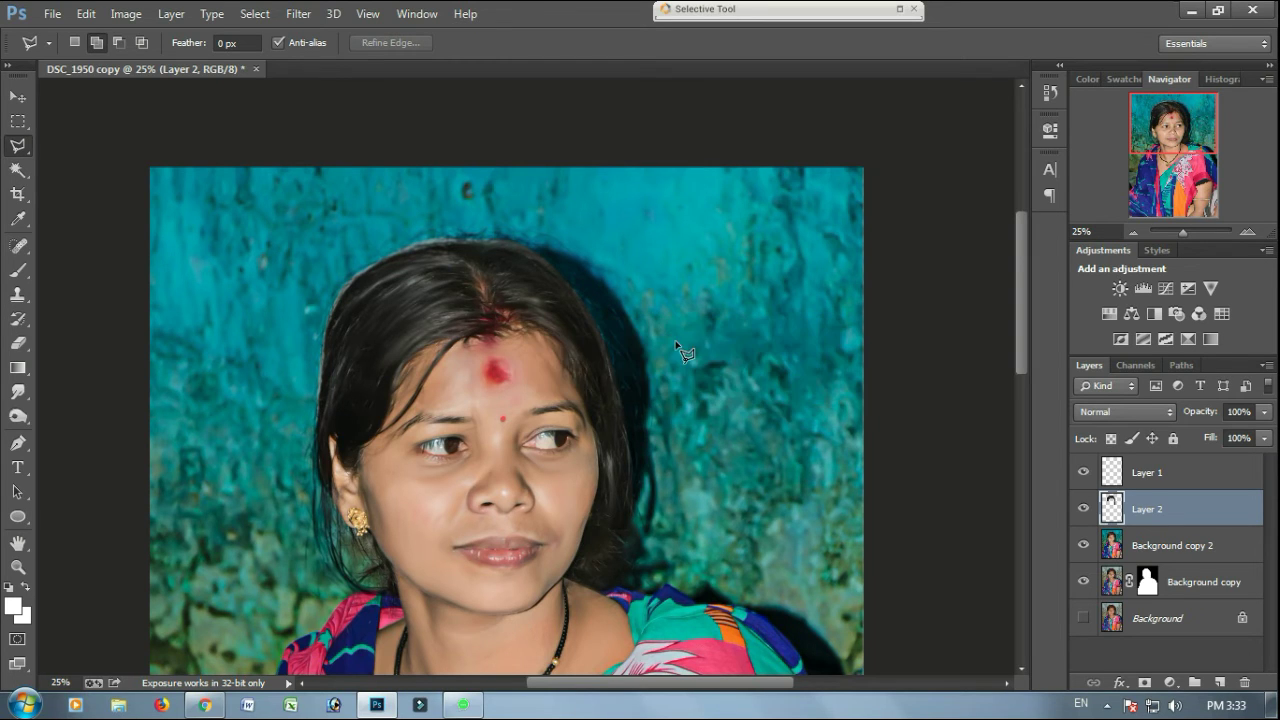
Step: Inspect the filtered hair up close and compare it with Layer 2 hidden and shown
{"action": "key", "text": "ctrl+plus"}
{"action": "key", "text": "ctrl+plus"}
{"action": "key", "text": "ctrl+minus"}
{"action": "key", "text": "ctrl+minus"}
{"action": "left_click", "coordinate": [1085, 510]}
{"action": "left_click", "coordinate": [1085, 510]}
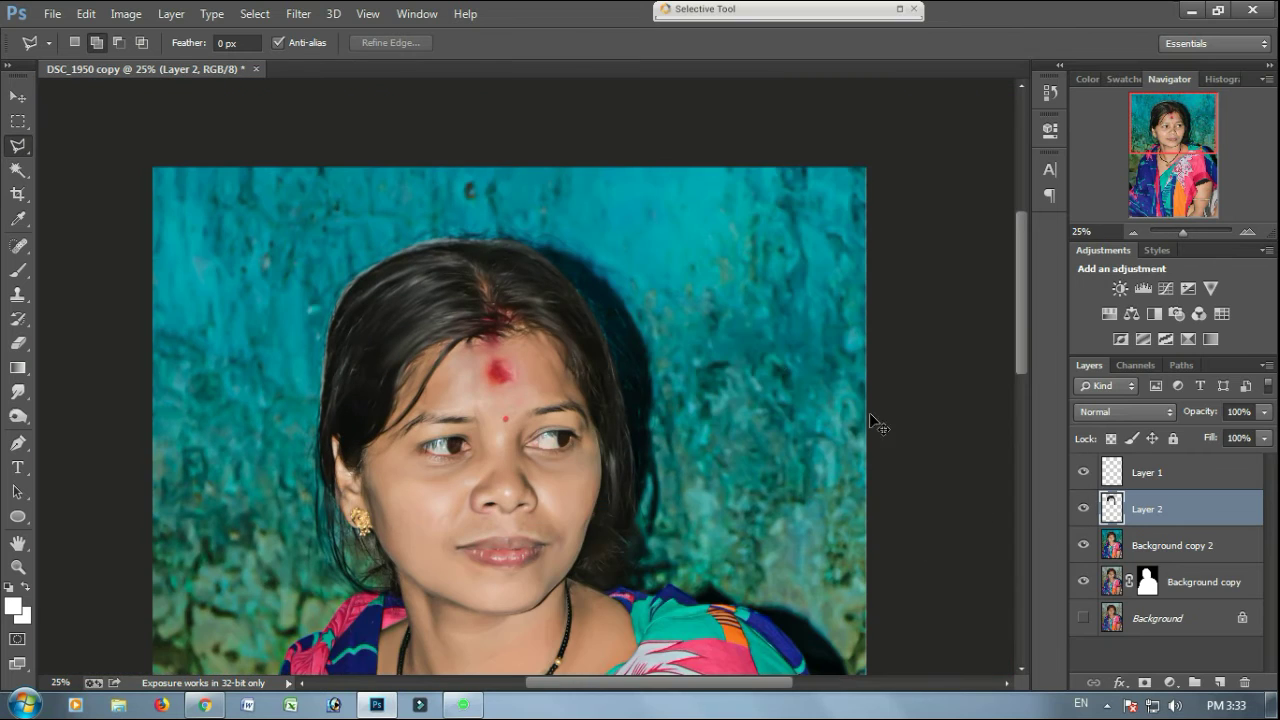
Step: Smudge the woman's hair on Layer 2 using a speckled 100 px brush at 52% strength
{"action": "key", "text": "ctrl+plus"}
{"action": "left_click", "coordinate": [18, 392]}
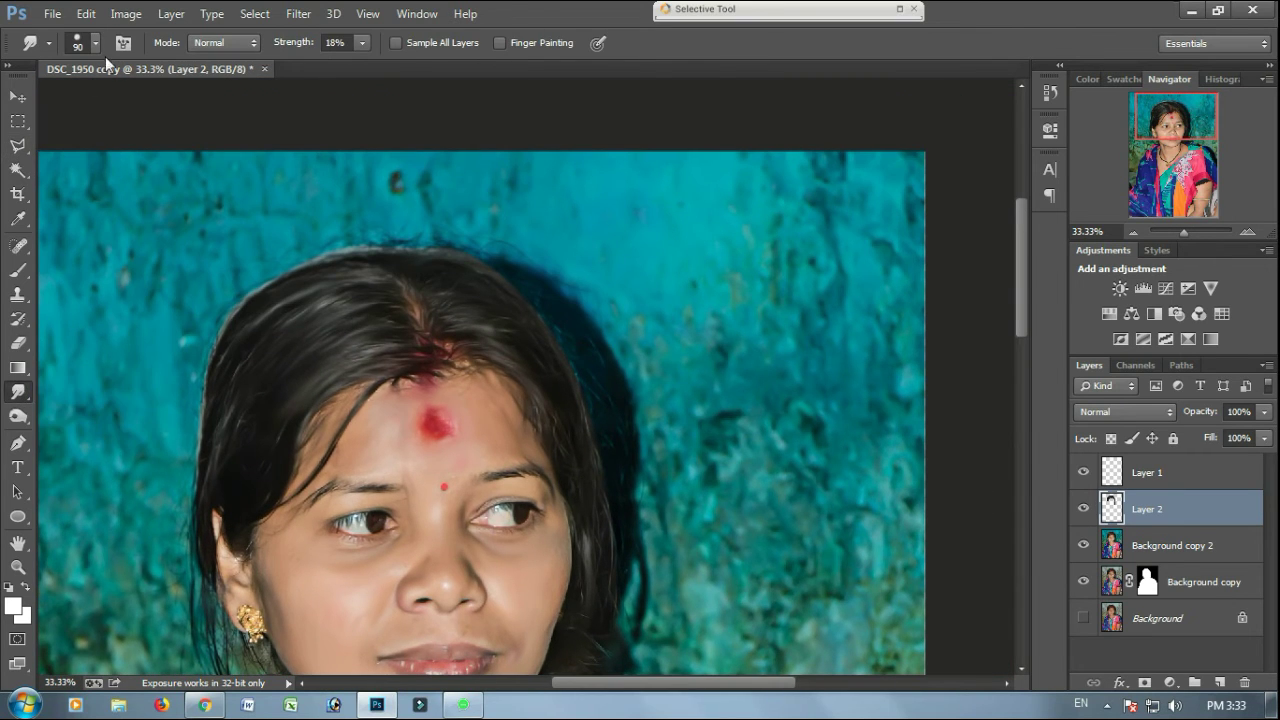
{"action": "left_click", "coordinate": [95, 43]}
{"action": "scroll", "coordinate": [122, 462], "scroll_direction": "down", "scroll_amount": 1}
{"action": "left_click", "coordinate": [278, 362]}
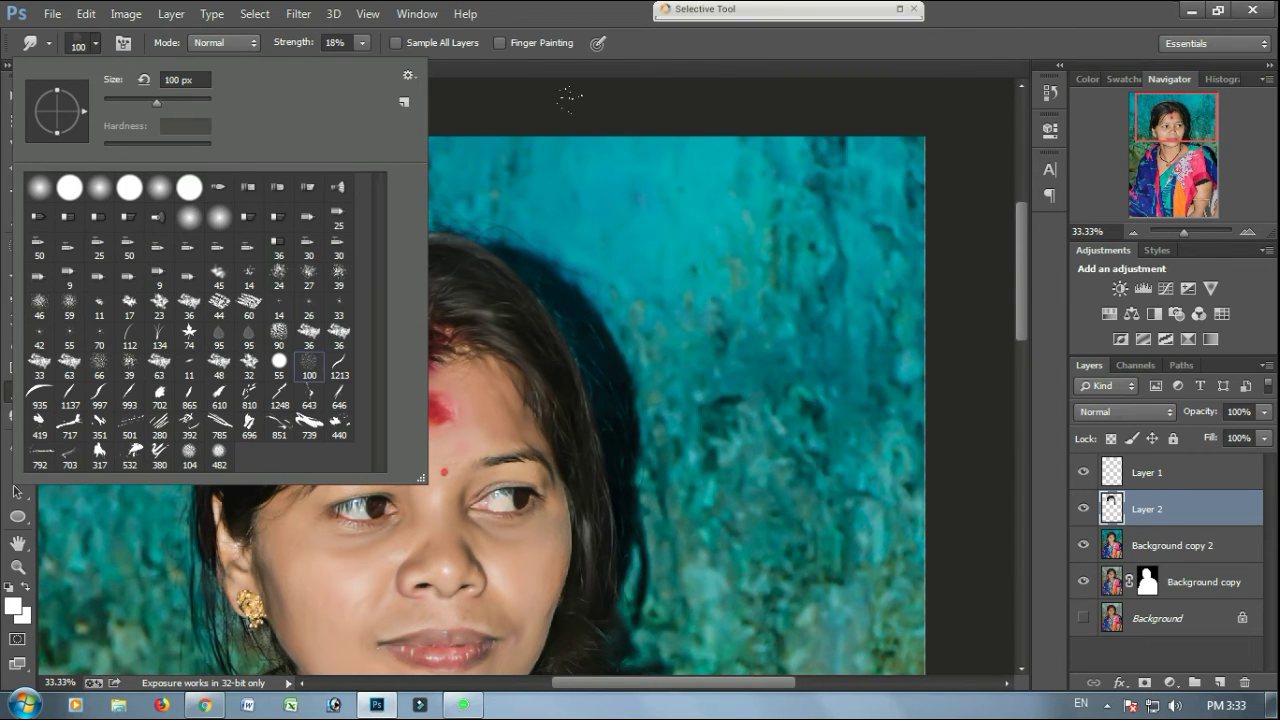
{"action": "left_click", "coordinate": [373, 57]}
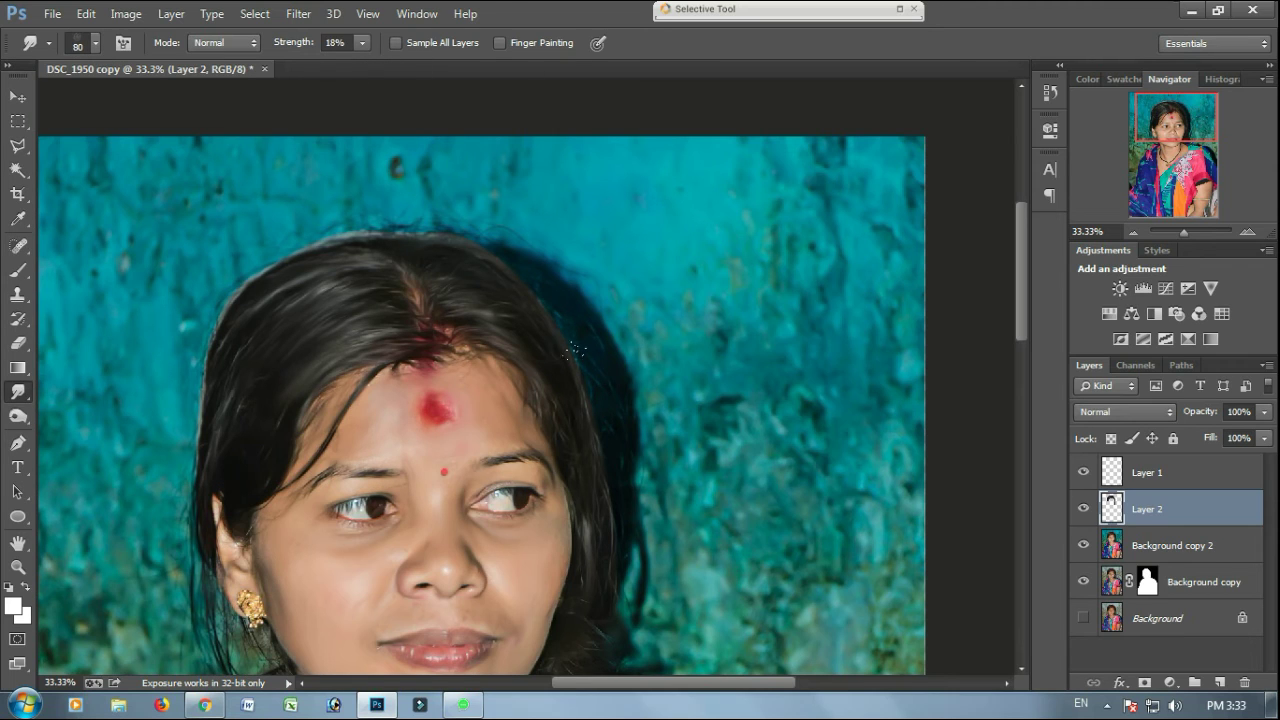
{"action": "left_click", "coordinate": [363, 42]}
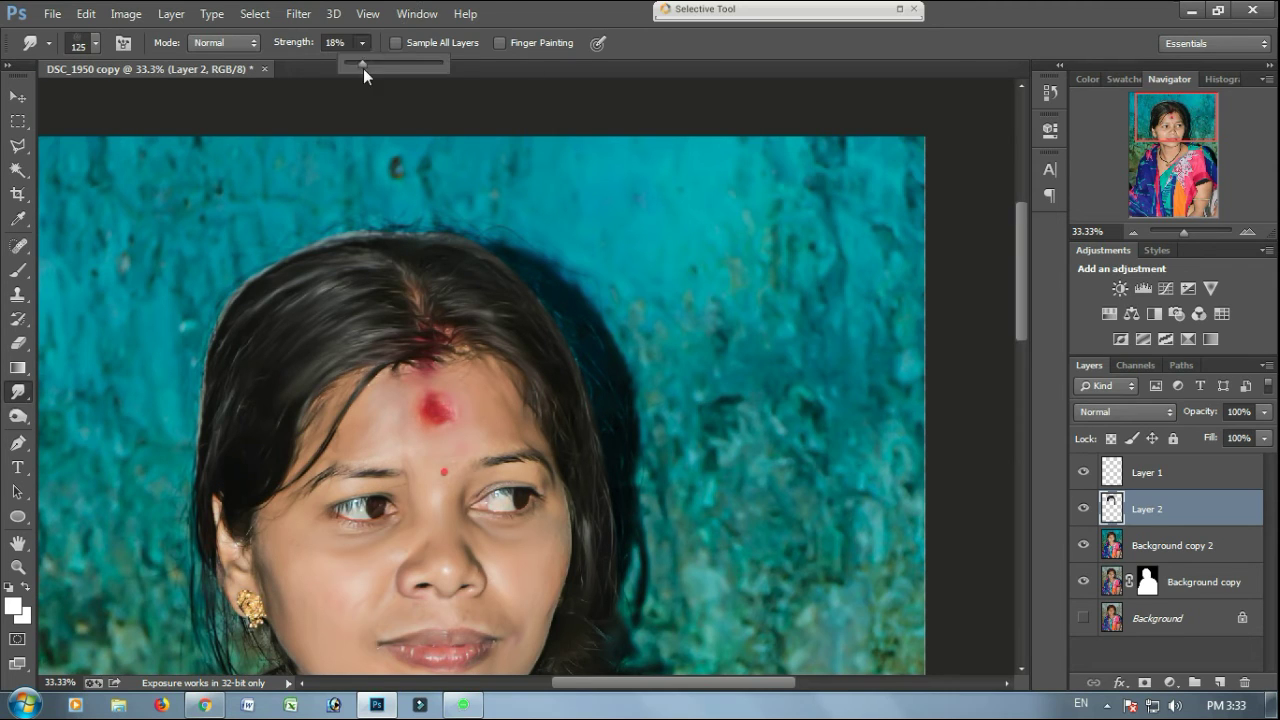
{"action": "left_click", "coordinate": [291, 252]}
{"action": "key", "text": "["}
{"action": "scroll", "coordinate": [207, 380], "scroll_direction": "down", "scroll_amount": 3}
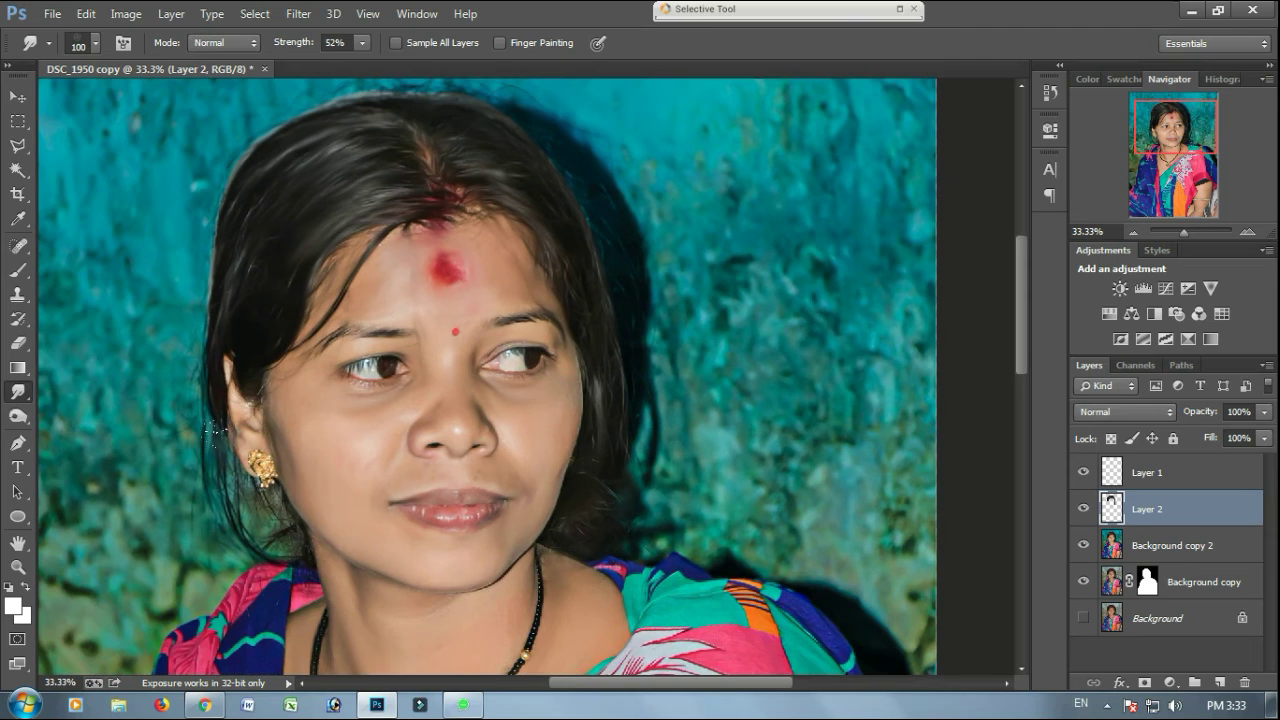
{"action": "key", "text": "ctrl+minus"}
{"action": "key", "text": "ctrl+minus"}
{"action": "key", "text": "ctrl+minus"}
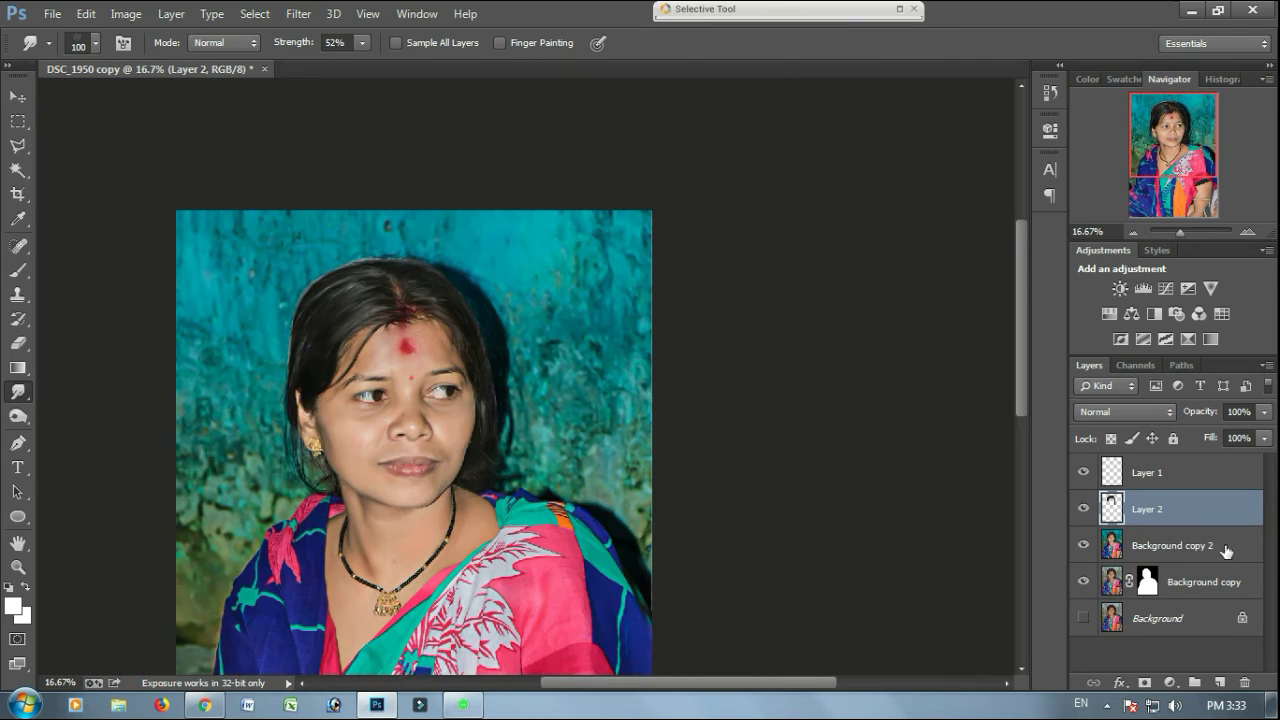
{"action": "left_click", "coordinate": [1133, 314]}
{"action": "right_click", "coordinate": [1186, 509]}
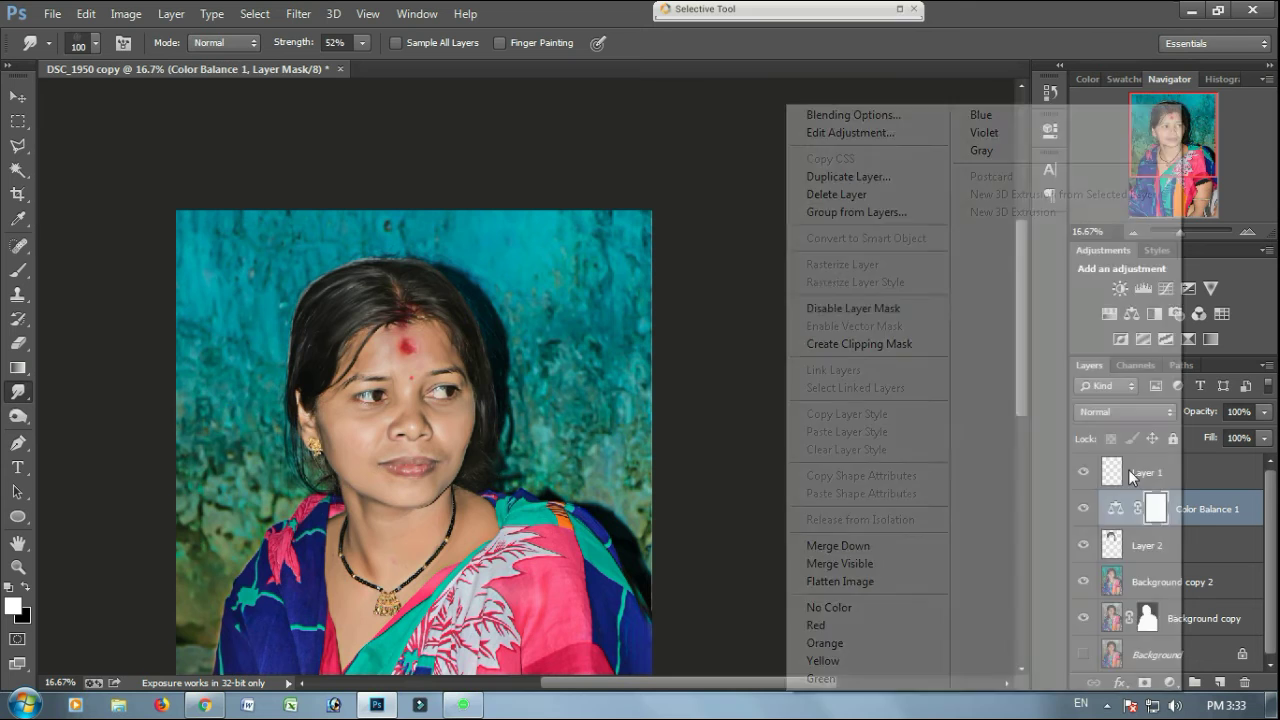
{"action": "left_click", "coordinate": [836, 194]}
{"action": "key", "text": "Return"}
Step: Add a Selective Color adjustment above Layer 2, slightly raise Black in the Reds, and merge it down into Layer 2
{"action": "left_click", "coordinate": [1210, 339]}
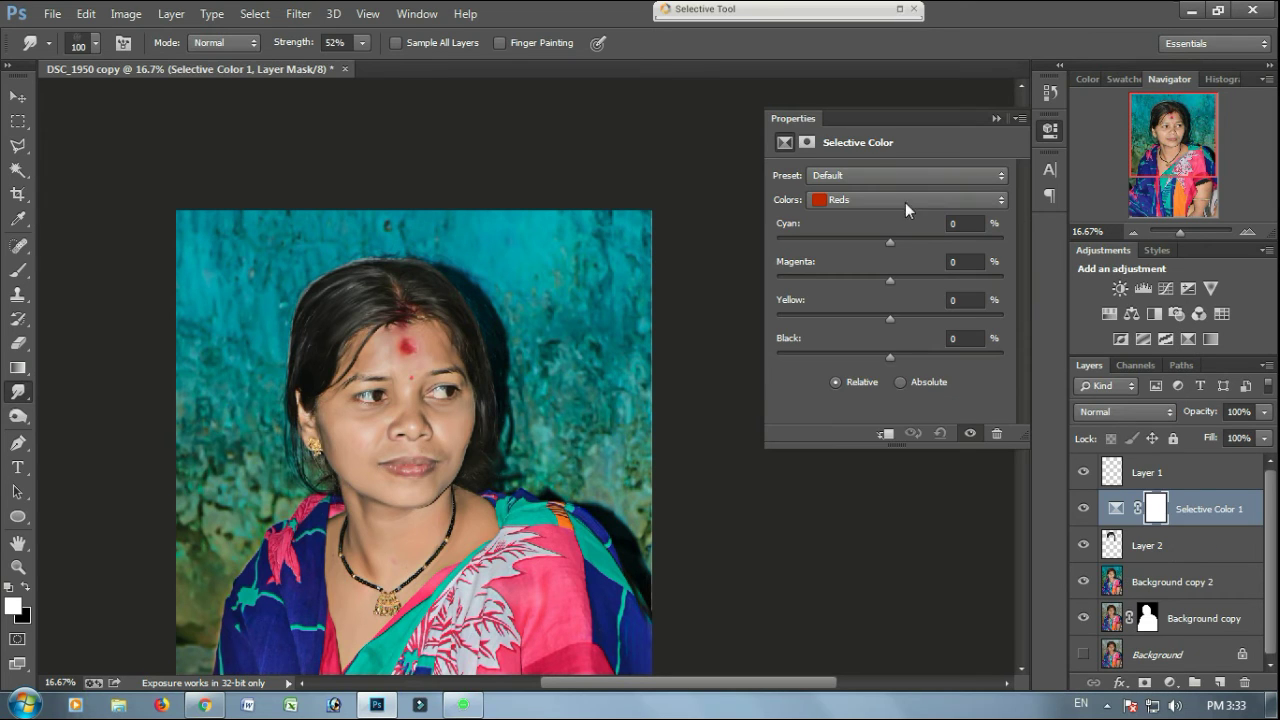
{"action": "mouse_move", "coordinate": [893, 360]}
{"action": "left_mouse_down"}
{"action": "mouse_move", "coordinate": [856, 369]}
{"action": "mouse_move", "coordinate": [954, 364]}
{"action": "mouse_move", "coordinate": [908, 358]}
{"action": "mouse_move", "coordinate": [925, 349]}
{"action": "mouse_move", "coordinate": [880, 354]}
{"action": "mouse_move", "coordinate": [895, 355]}
{"action": "left_mouse_up"}
{"action": "left_click", "coordinate": [905, 199]}
{"action": "left_click", "coordinate": [858, 337]}
{"action": "left_click", "coordinate": [996, 118]}
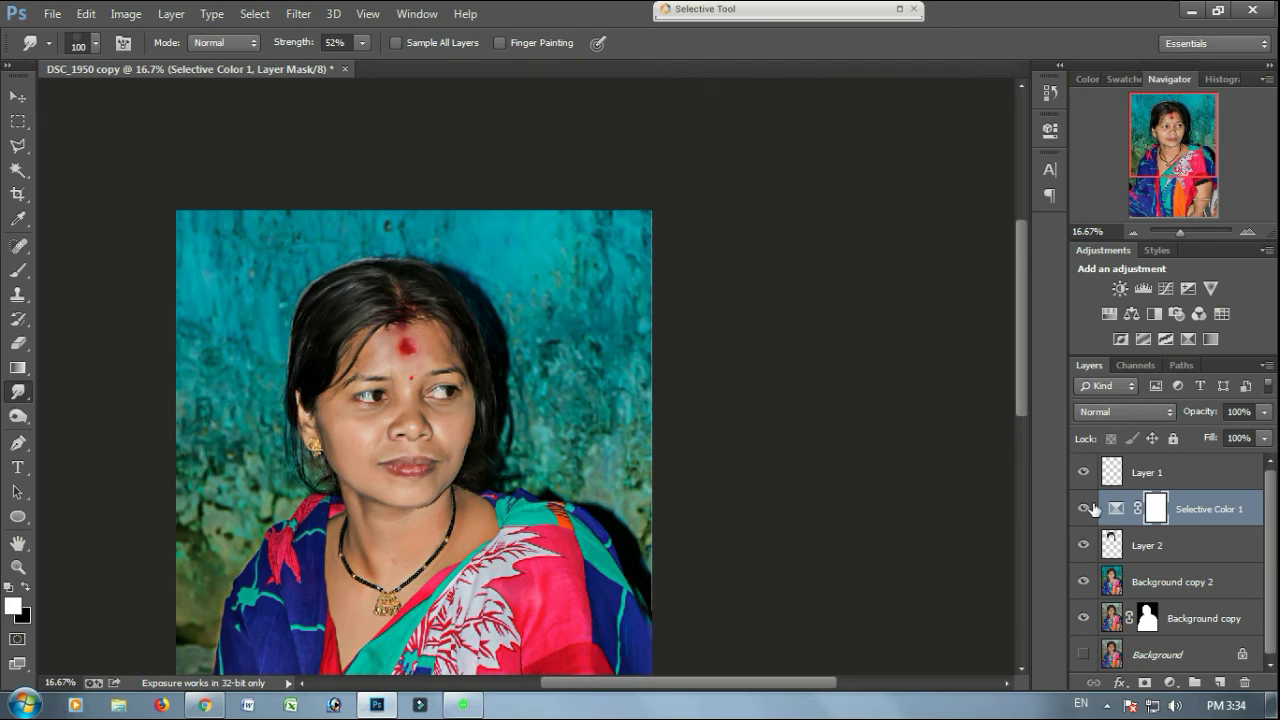
{"action": "right_click", "coordinate": [1093, 510]}
{"action": "left_click", "coordinate": [850, 545]}
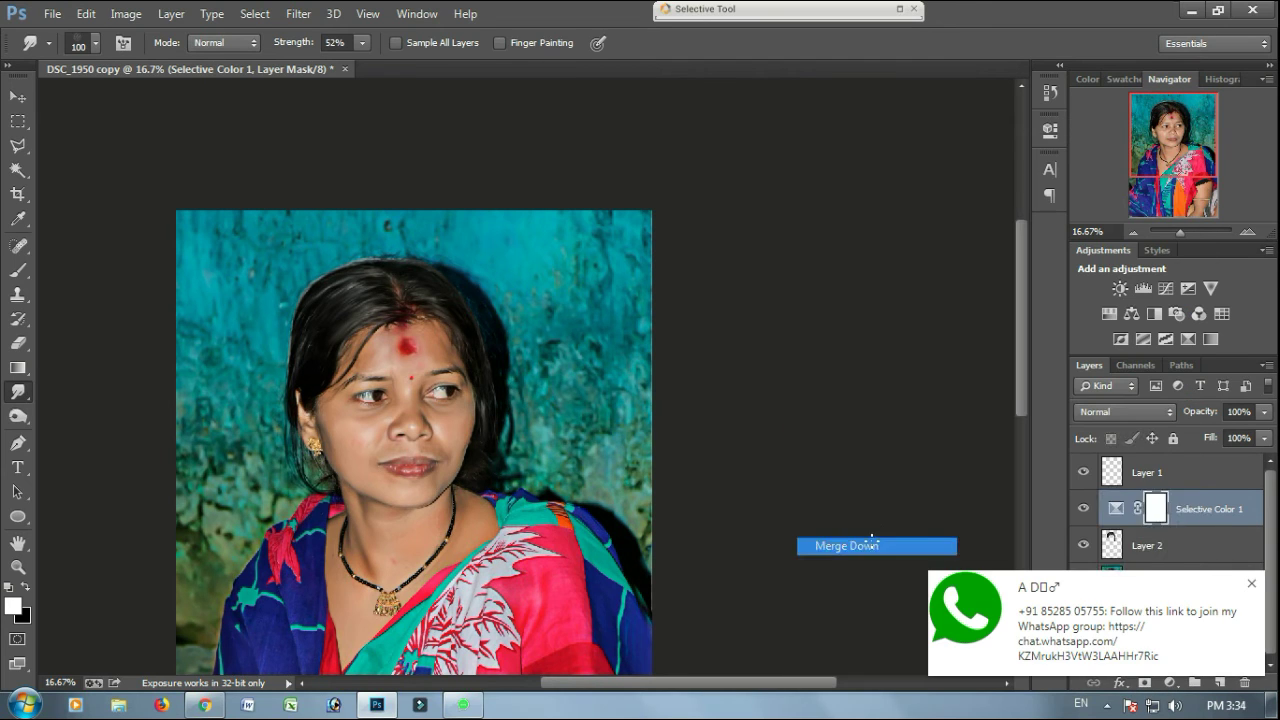
Step: Slightly lower Layer 2's opacity and merge it down into Background copy 2
{"action": "left_click", "coordinate": [1253, 586]}
{"action": "key", "text": "ctrl+minus"}
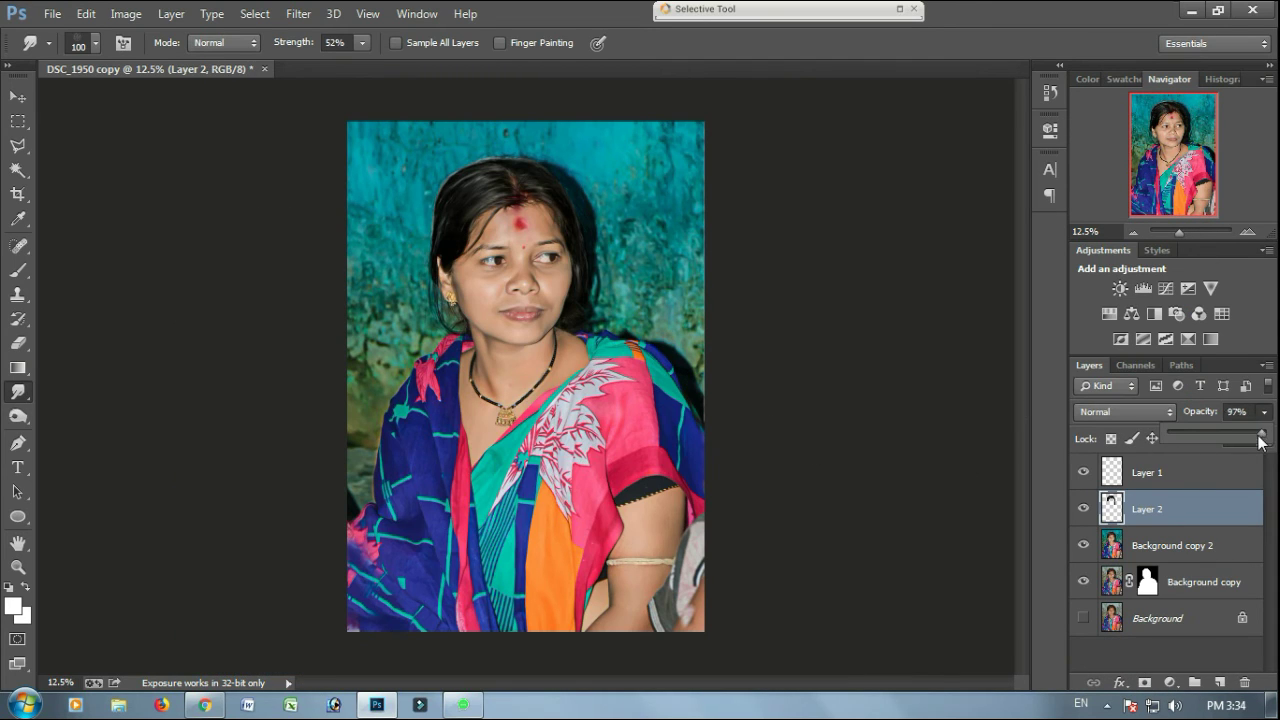
{"action": "right_click", "coordinate": [1200, 512]}
{"action": "left_click", "coordinate": [855, 538]}
Step: Fill Layer 1 with 50% Gray and set its blend mode to Overlay
{"action": "left_click", "coordinate": [1146, 476]}
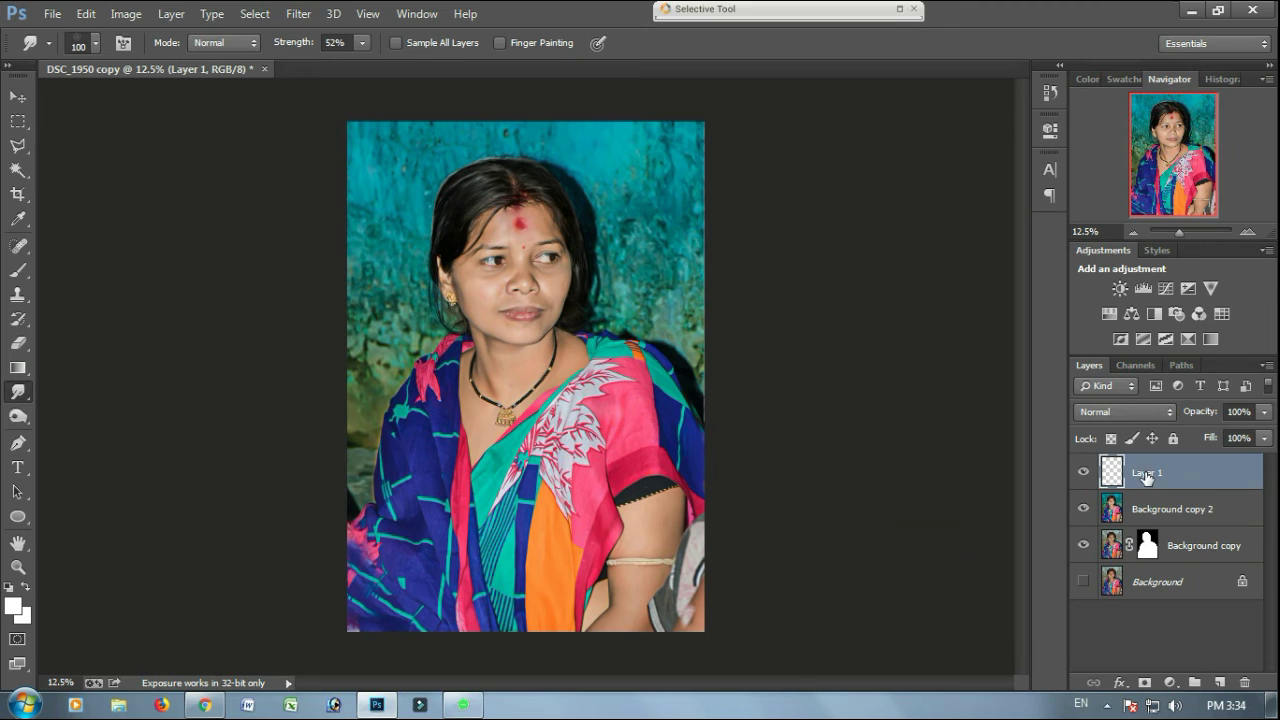
{"action": "left_click", "coordinate": [19, 123]}
{"action": "right_click", "coordinate": [524, 228]}
{"action": "left_click", "coordinate": [80, 15]}
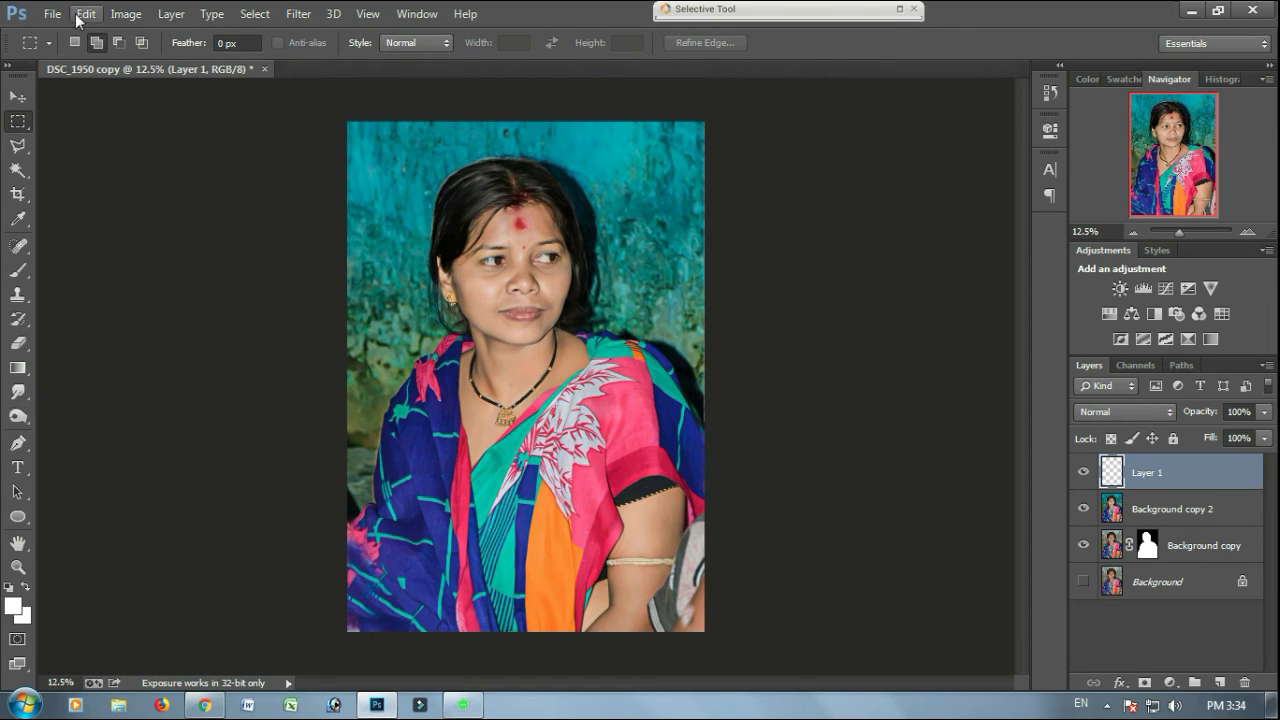
{"action": "left_click", "coordinate": [80, 16]}
{"action": "left_click", "coordinate": [133, 259]}
{"action": "left_click", "coordinate": [458, 208]}
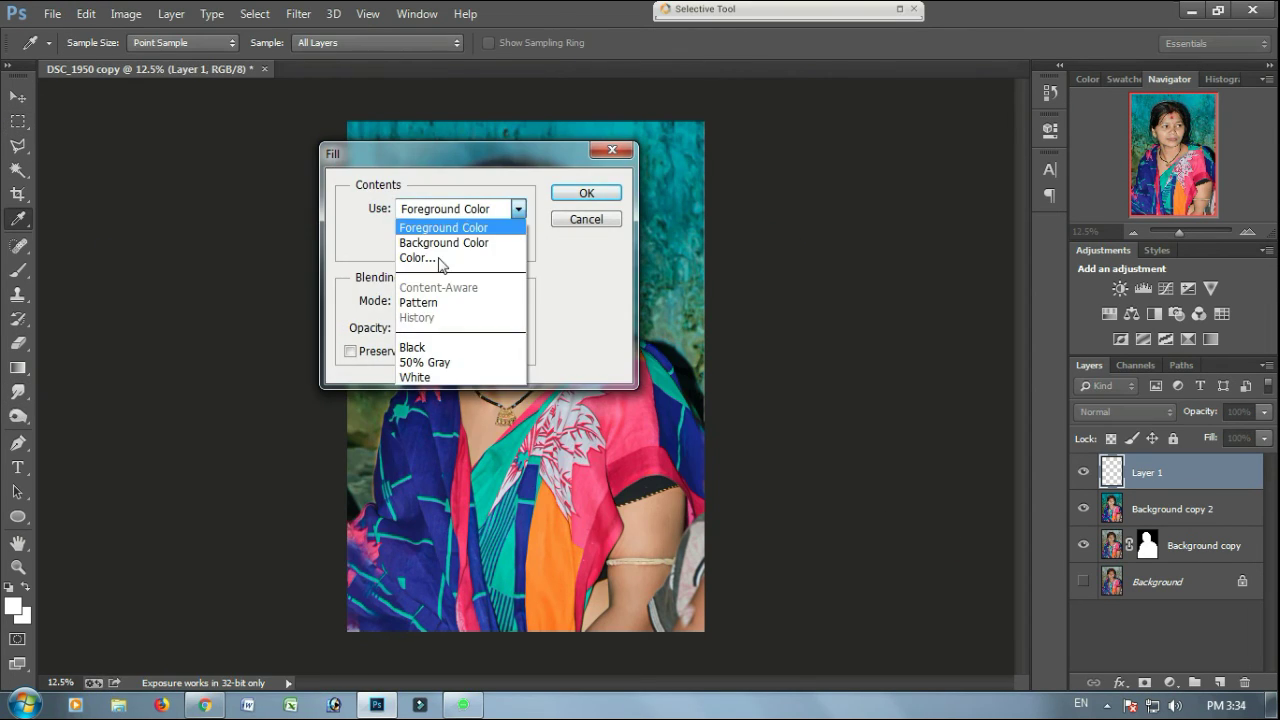
{"action": "left_click", "coordinate": [430, 367]}
{"action": "left_click", "coordinate": [600, 200]}
{"action": "left_click", "coordinate": [1124, 411]}
{"action": "left_click", "coordinate": [1100, 234]}
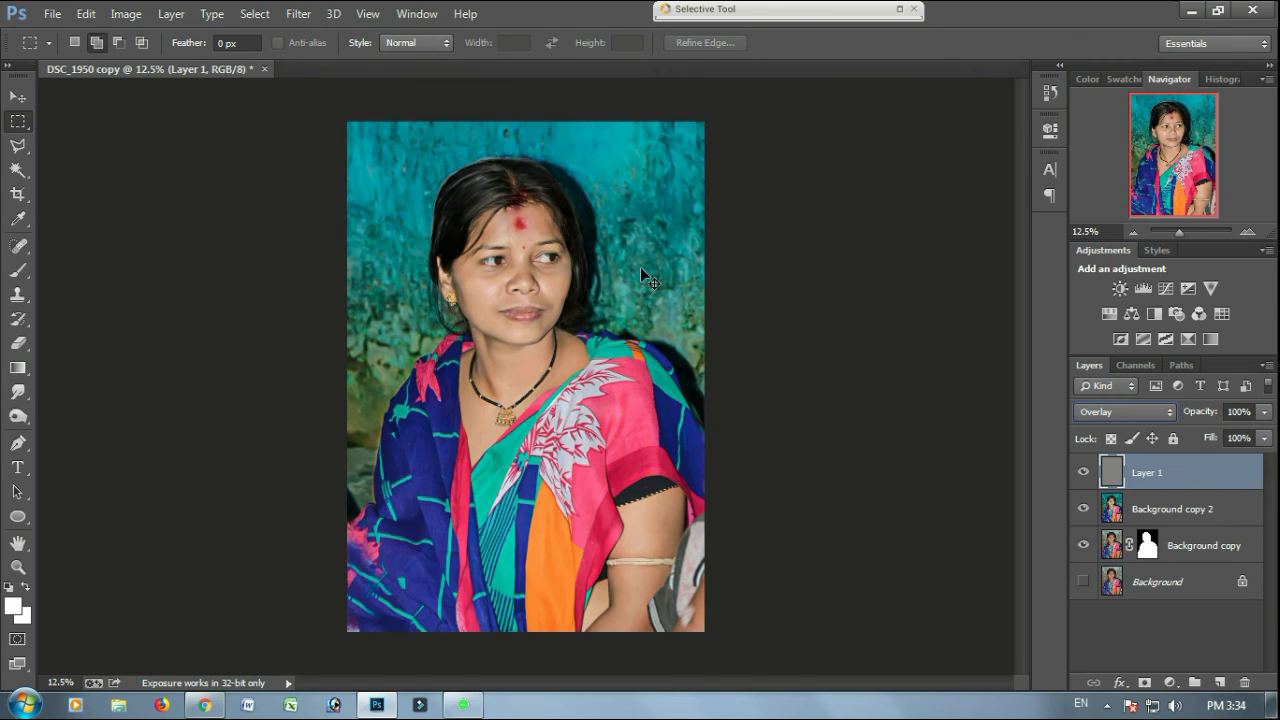
Step: Brighten the woman's face and neck on Layer 1 with the Dodge tool, using Midtones range and 10% exposure
{"action": "key", "text": "ctrl+plus"}
{"action": "right_click", "coordinate": [18, 416]}
{"action": "left_click", "coordinate": [80, 416]}
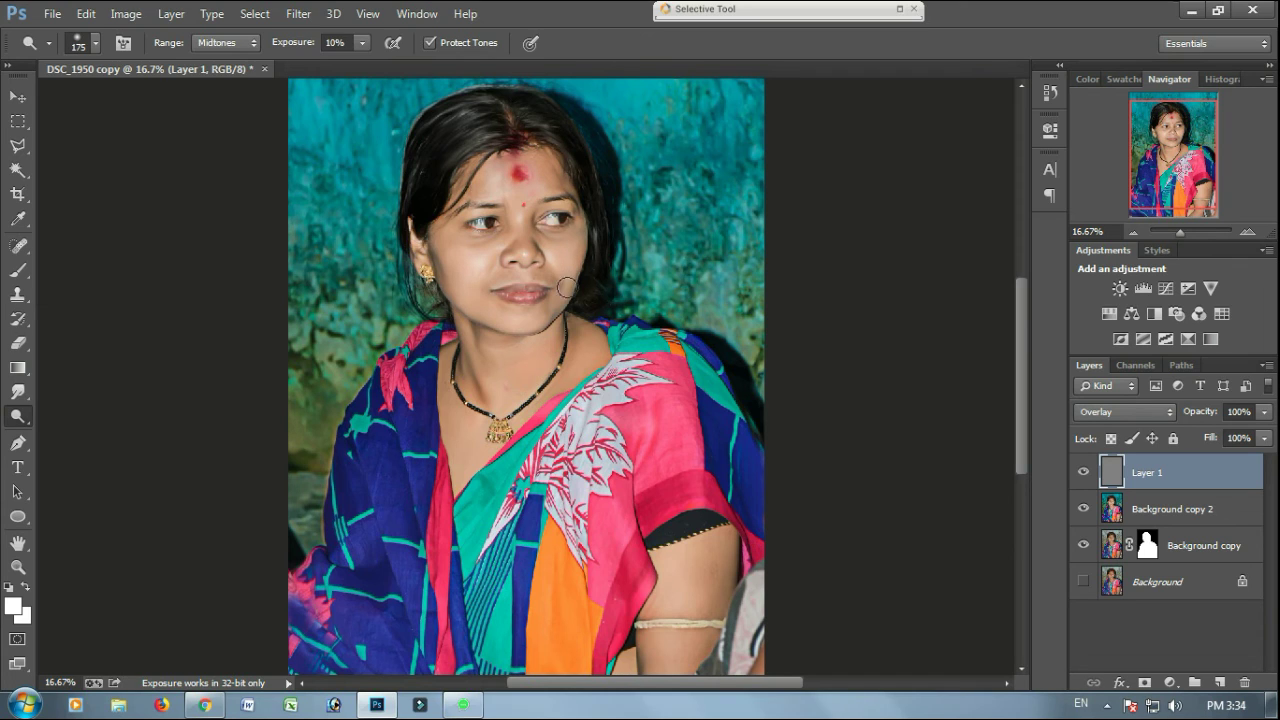
{"action": "mouse_move", "coordinate": [573, 218]}
{"action": "left_mouse_down"}
{"action": "mouse_move", "coordinate": [605, 246]}
{"action": "mouse_move", "coordinate": [557, 198]}
{"action": "left_mouse_up"}
{"action": "left_click_drag", "start_coordinate": [572, 340], "coordinate": [559, 323]}
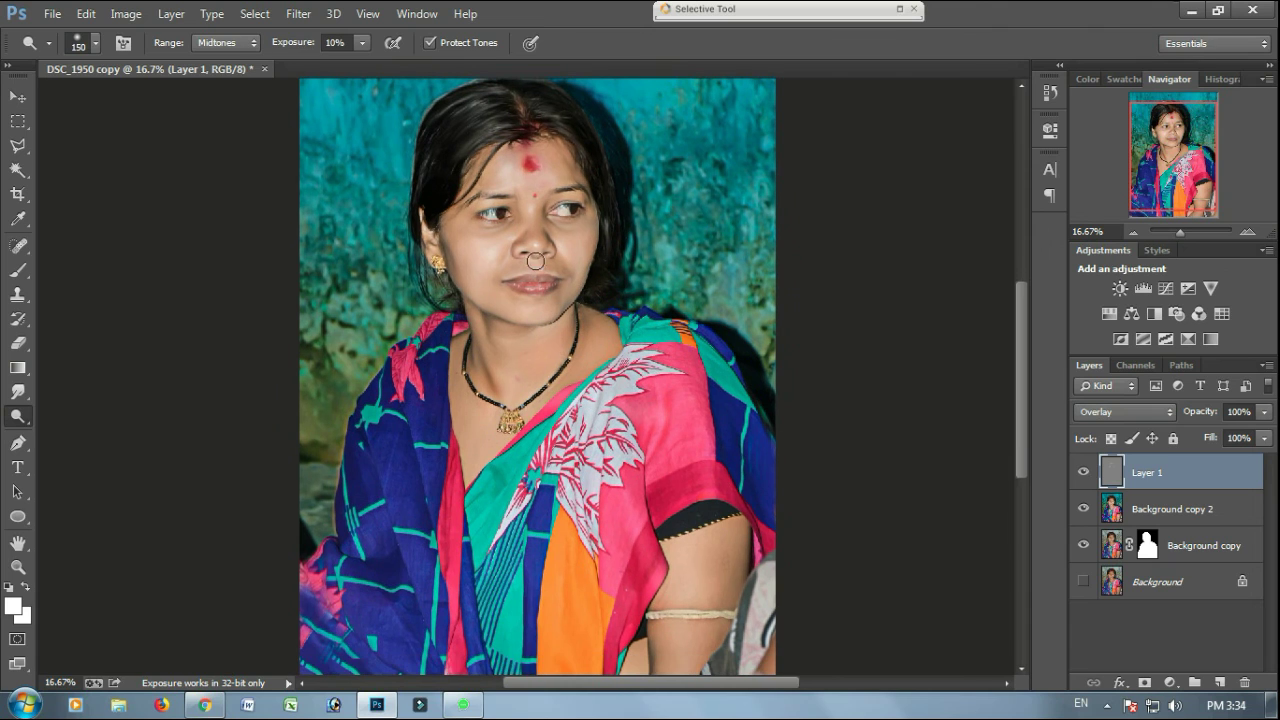
{"action": "key", "text": "ctrl+plus"}
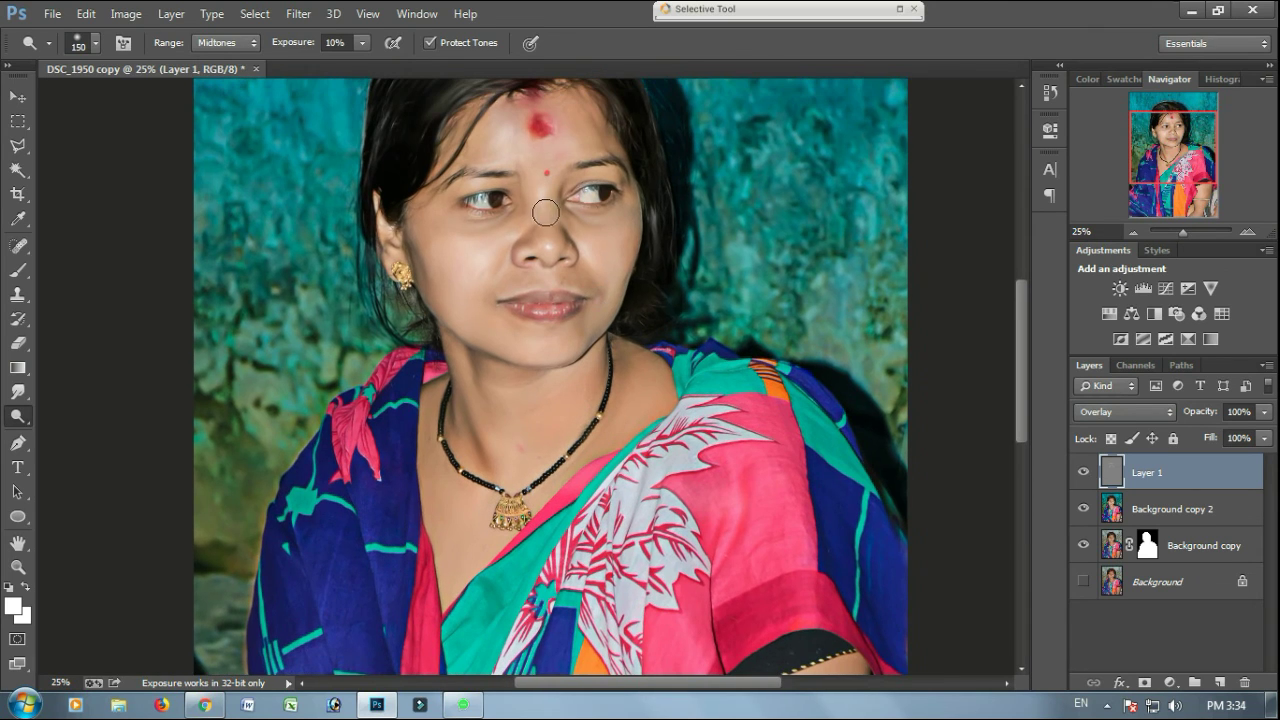
{"action": "key", "text": "bracketright"}
Step: Reduce Layer 1's opacity and merge it down into Background copy 2
{"action": "key", "text": "ctrl+minus"}
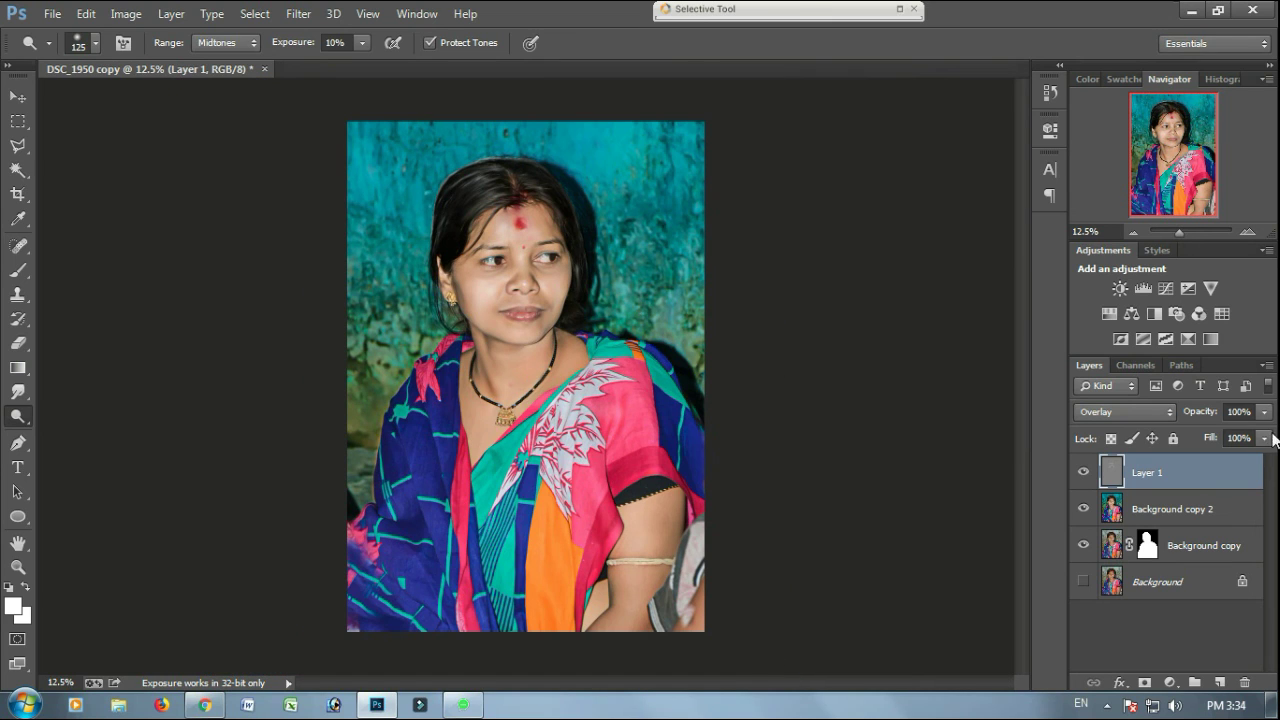
{"action": "left_click", "coordinate": [1264, 411]}
{"action": "left_click_drag", "start_coordinate": [1257, 440], "coordinate": [1237, 440]}
{"action": "right_click", "coordinate": [1100, 478]}
{"action": "left_click", "coordinate": [810, 542]}
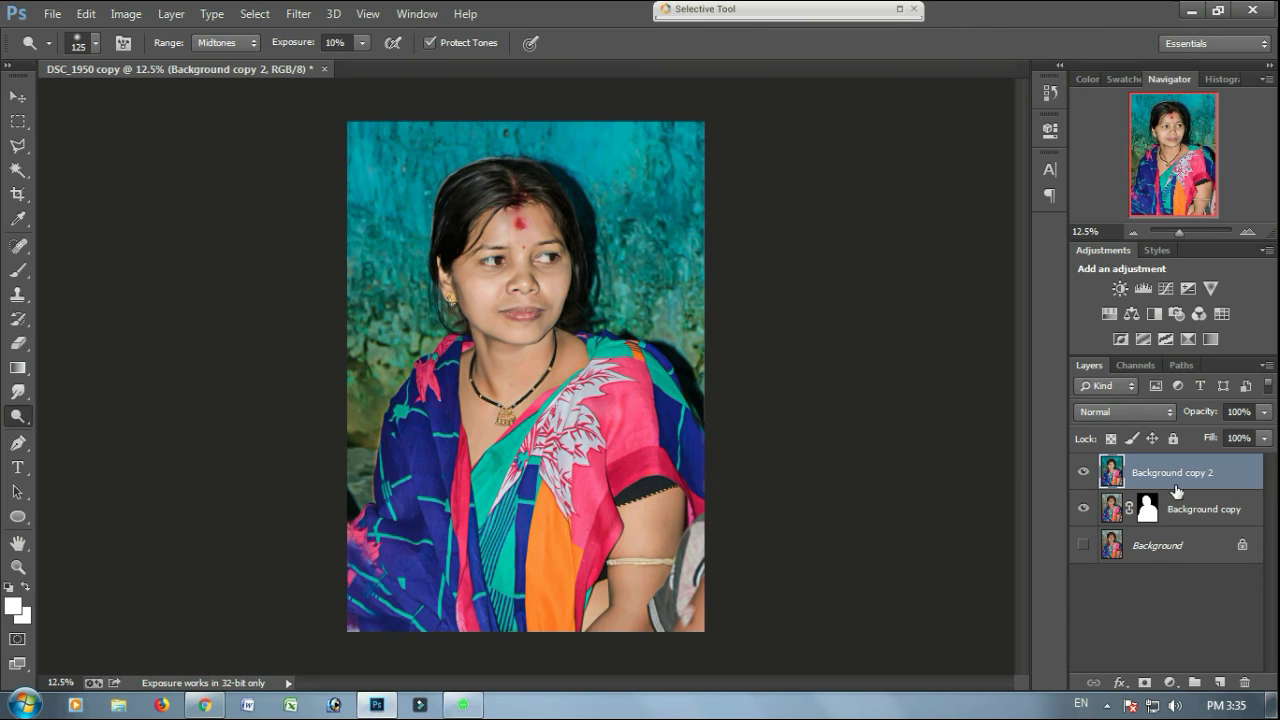
Step: Apply the Camera Raw filter to Background copy 2 with Clarity +7 and a post-crop vignetting amount of -48
{"action": "left_click", "coordinate": [298, 13]}
{"action": "key", "text": "Escape"}
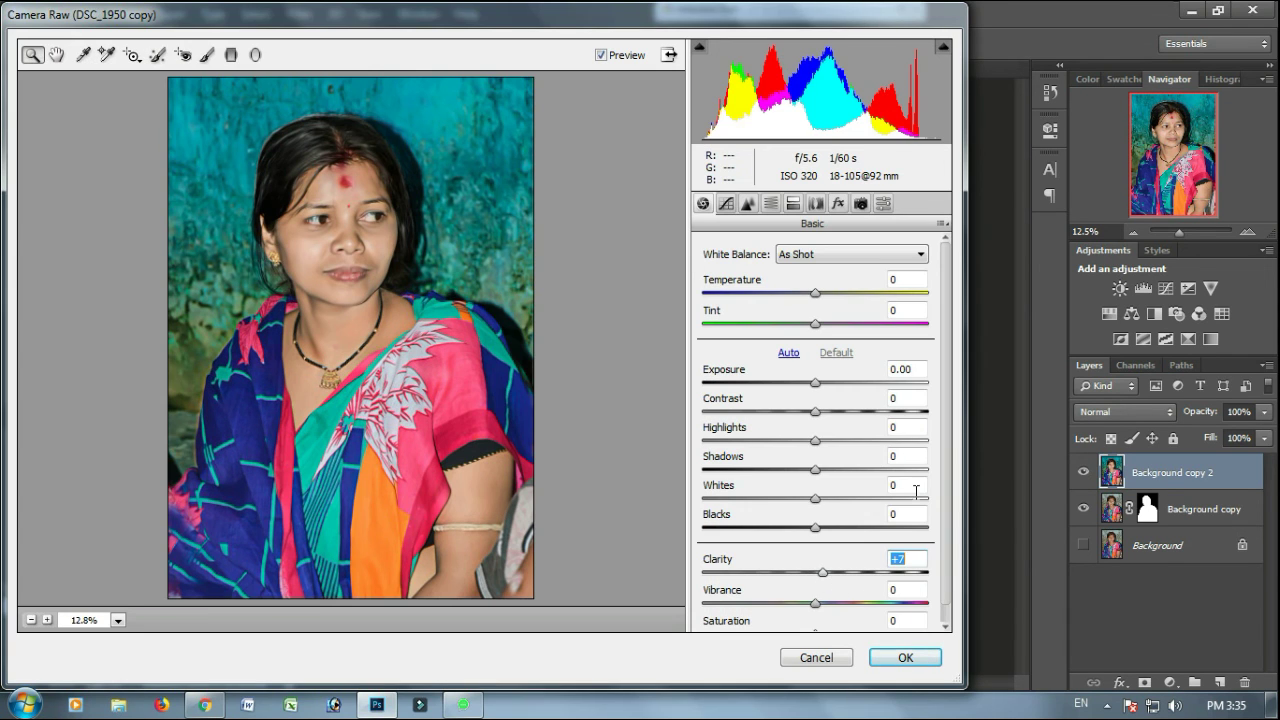
{"action": "left_click", "coordinate": [838, 203]}
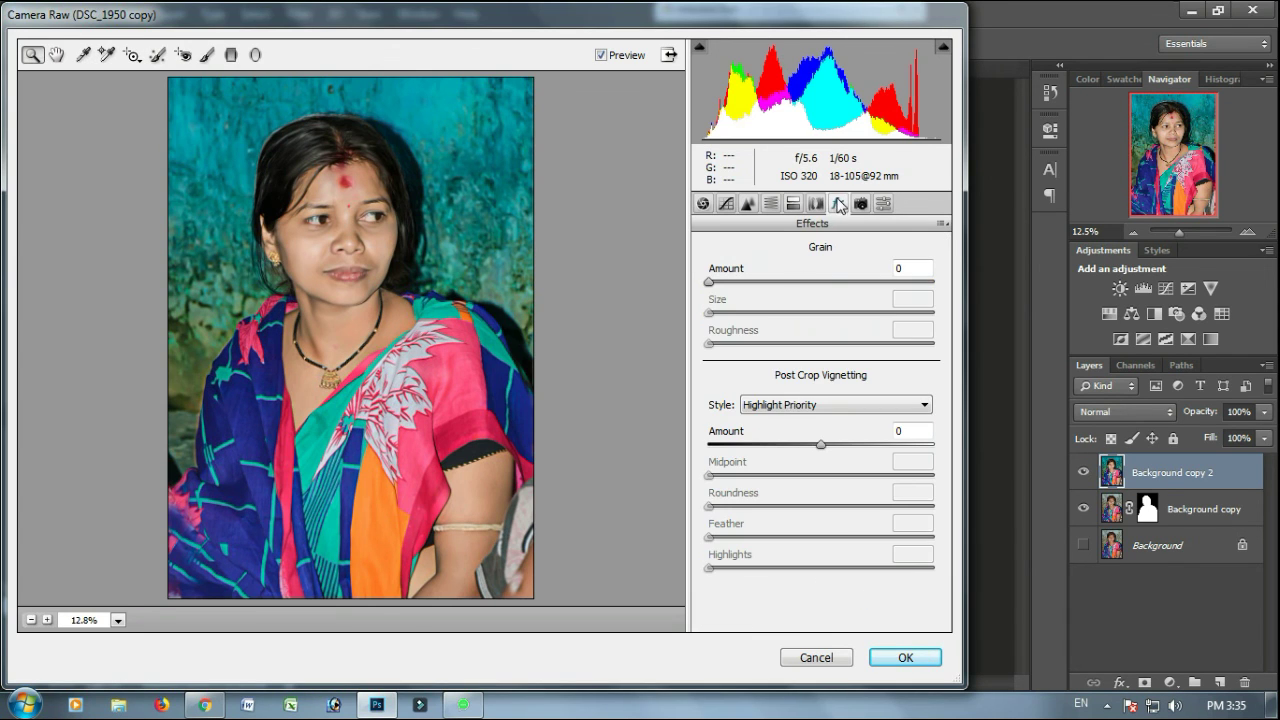
{"action": "left_click_drag", "start_coordinate": [820, 444], "coordinate": [765, 447]}
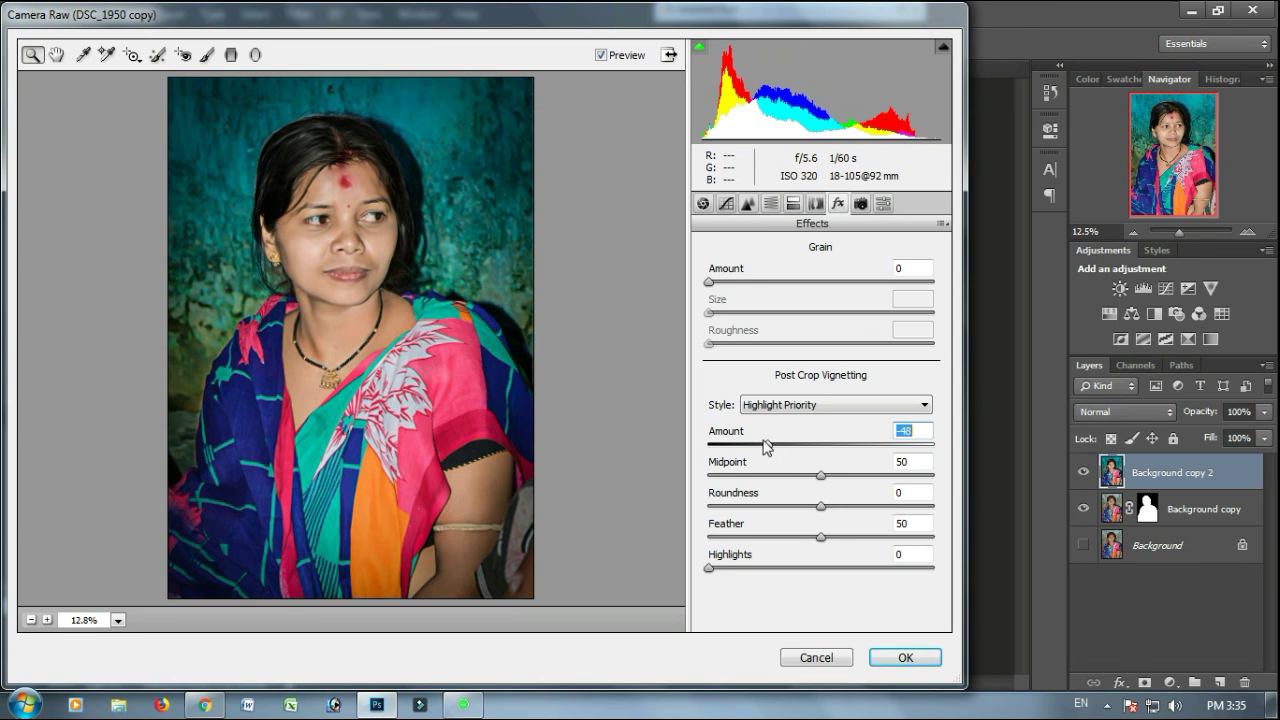
{"action": "left_click", "coordinate": [868, 665]}
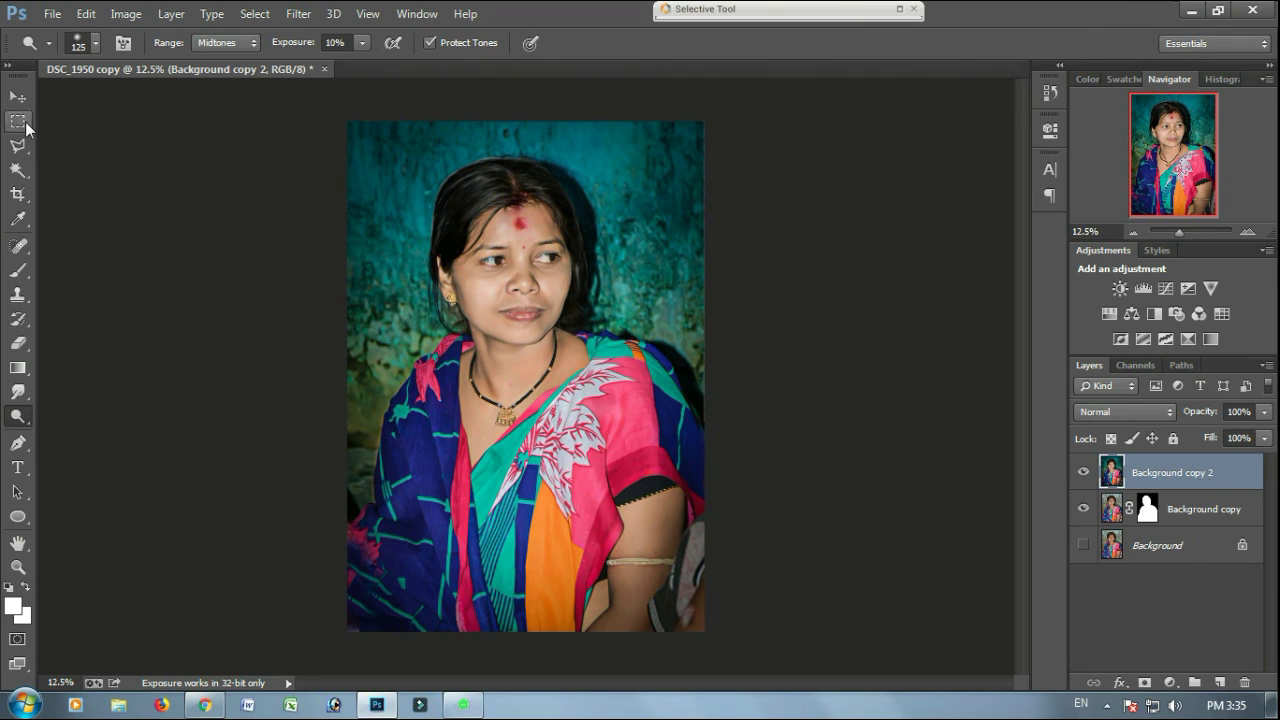
Step: Sample the cheek's skin tone as the foreground colour, lighten it to a pale peach, and switch to the Mixer Brush
{"action": "left_click", "coordinate": [18, 121]}
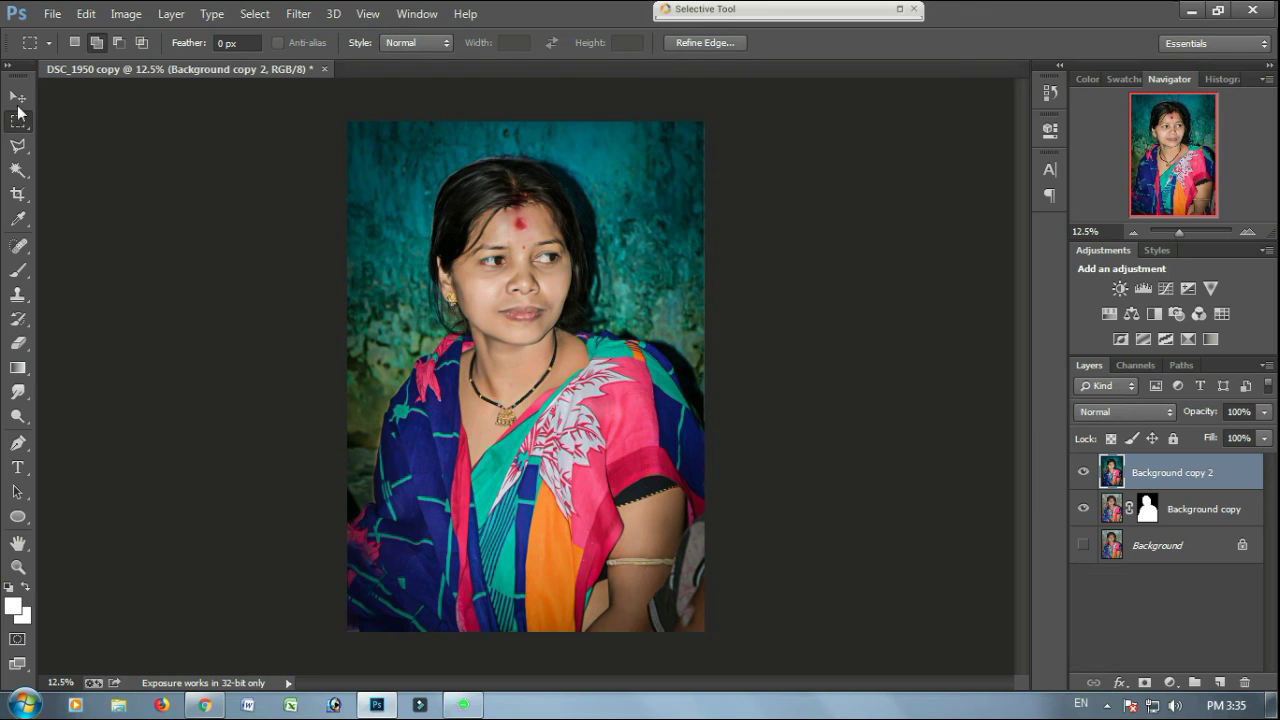
{"action": "right_click", "coordinate": [503, 292]}
{"action": "left_click", "coordinate": [573, 305]}
{"action": "key", "text": "ctrl+plus"}
{"action": "left_click_drag", "start_coordinate": [576, 238], "coordinate": [548, 324]}
{"action": "key", "text": "ctrl+plus"}
{"action": "left_click_drag", "start_coordinate": [194, 198], "coordinate": [201, 259]}
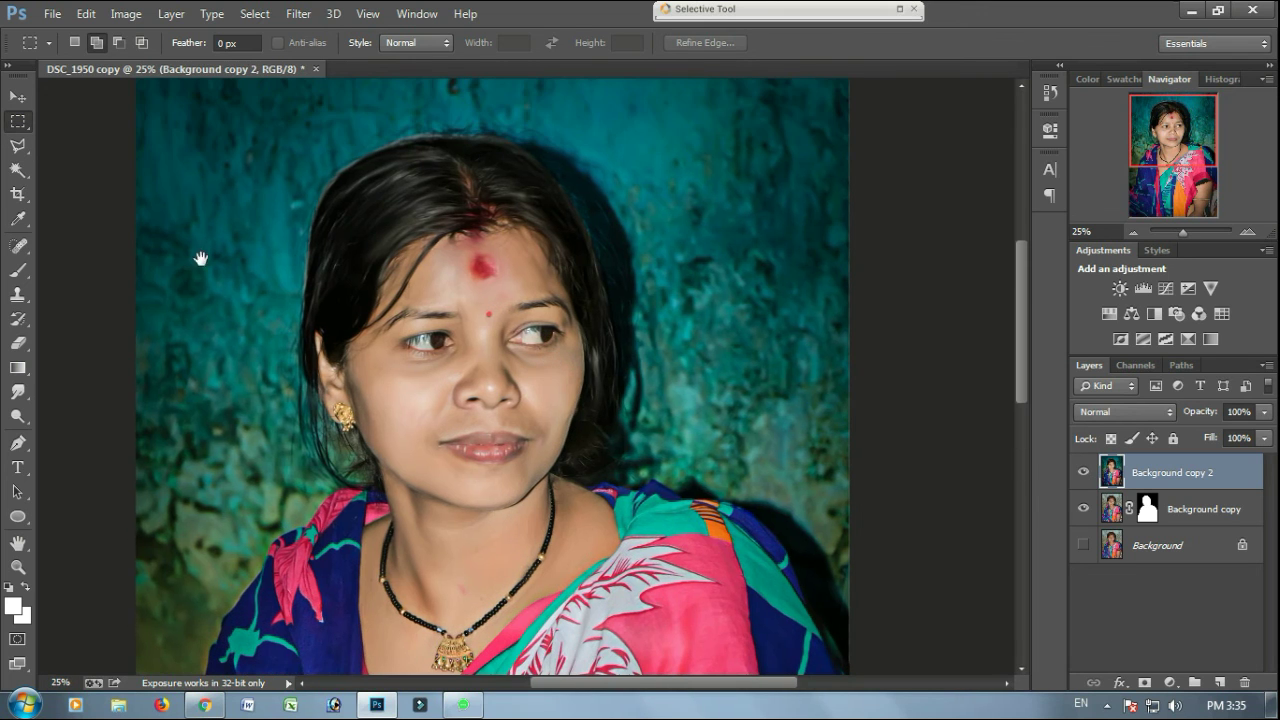
{"action": "left_click", "coordinate": [13, 607]}
{"action": "left_click", "coordinate": [420, 385]}
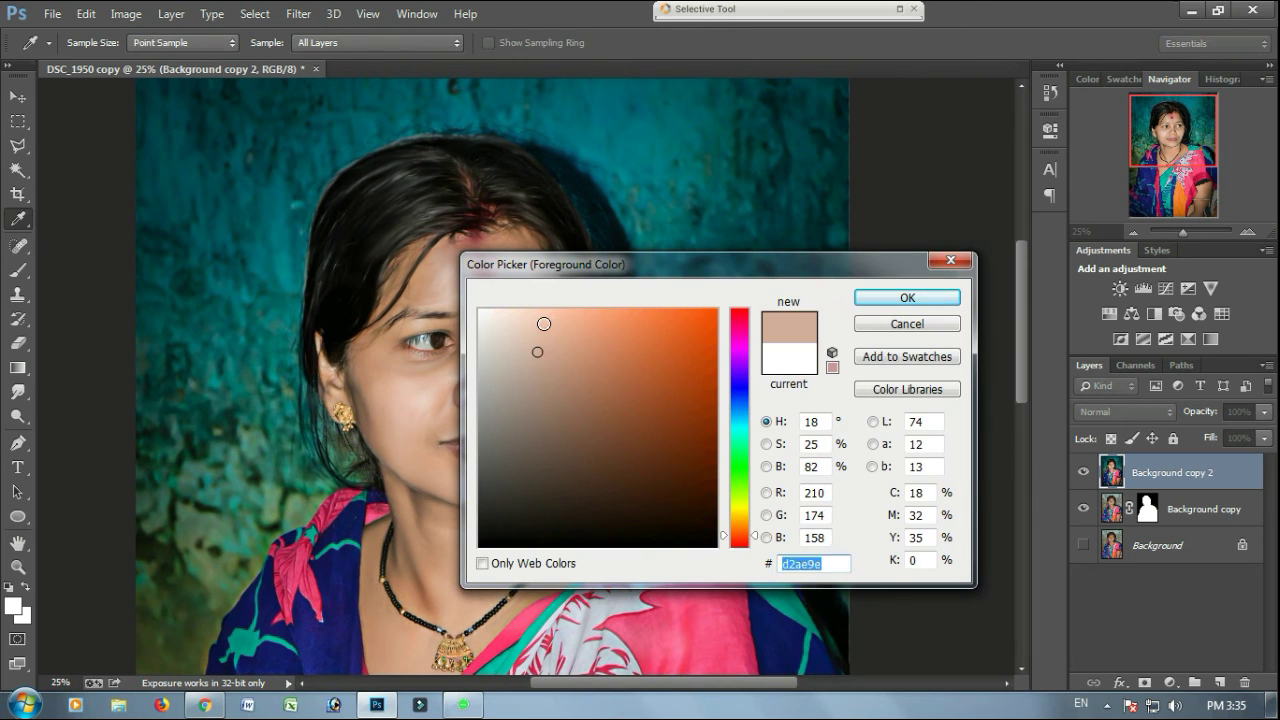
{"action": "left_click", "coordinate": [547, 320]}
{"action": "left_click", "coordinate": [907, 298]}
{"action": "left_click_drag", "start_coordinate": [18, 270], "coordinate": [101, 318]}
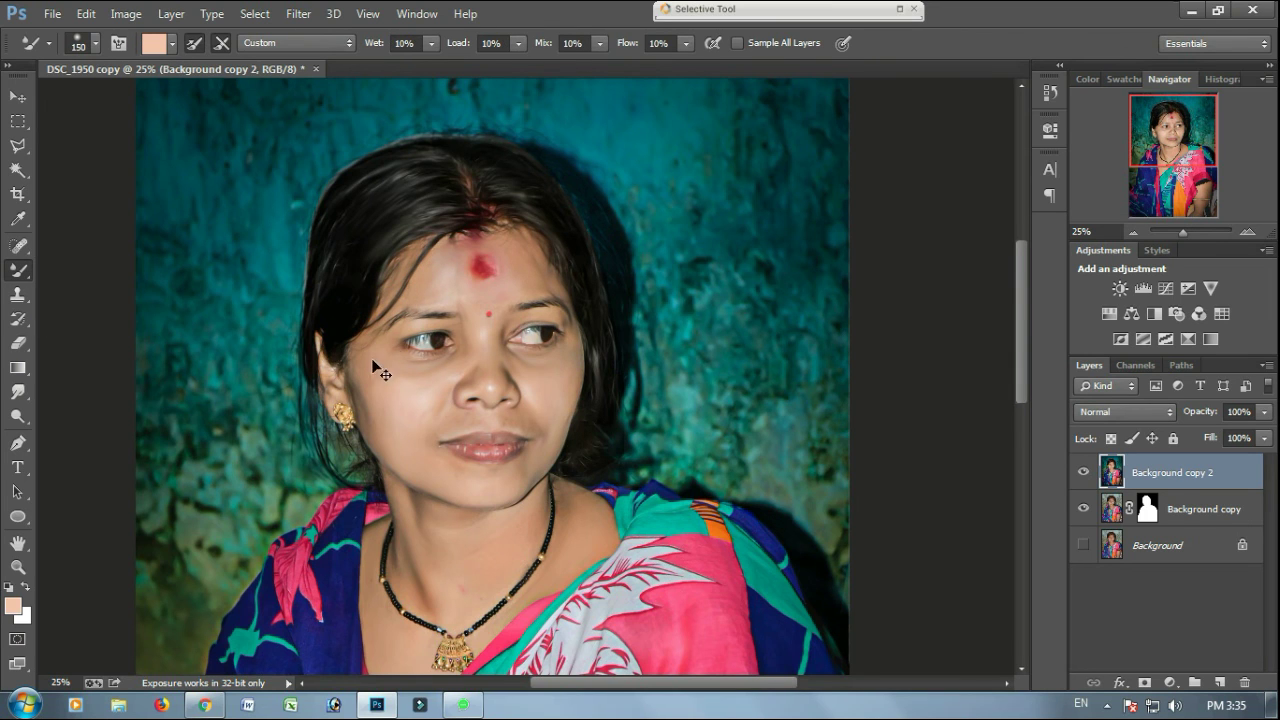
{"action": "key", "text": "ctrl+minus"}
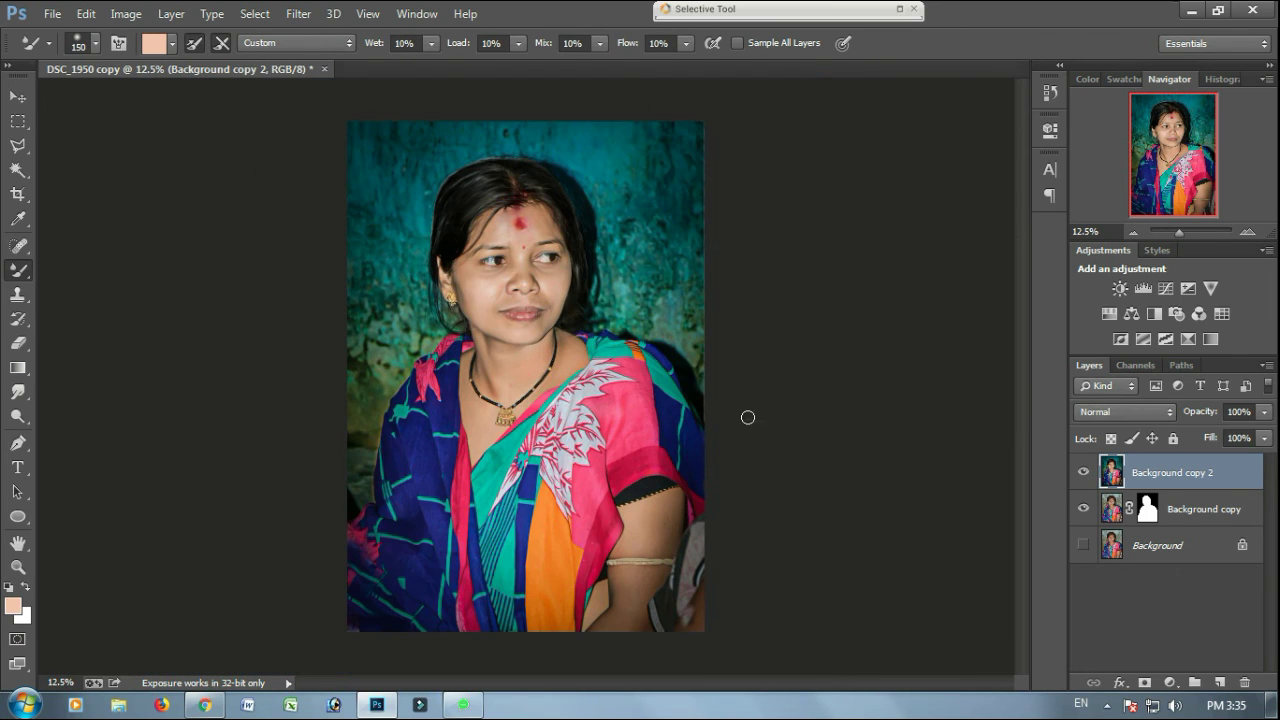
{"action": "left_click", "coordinate": [1104, 704]}
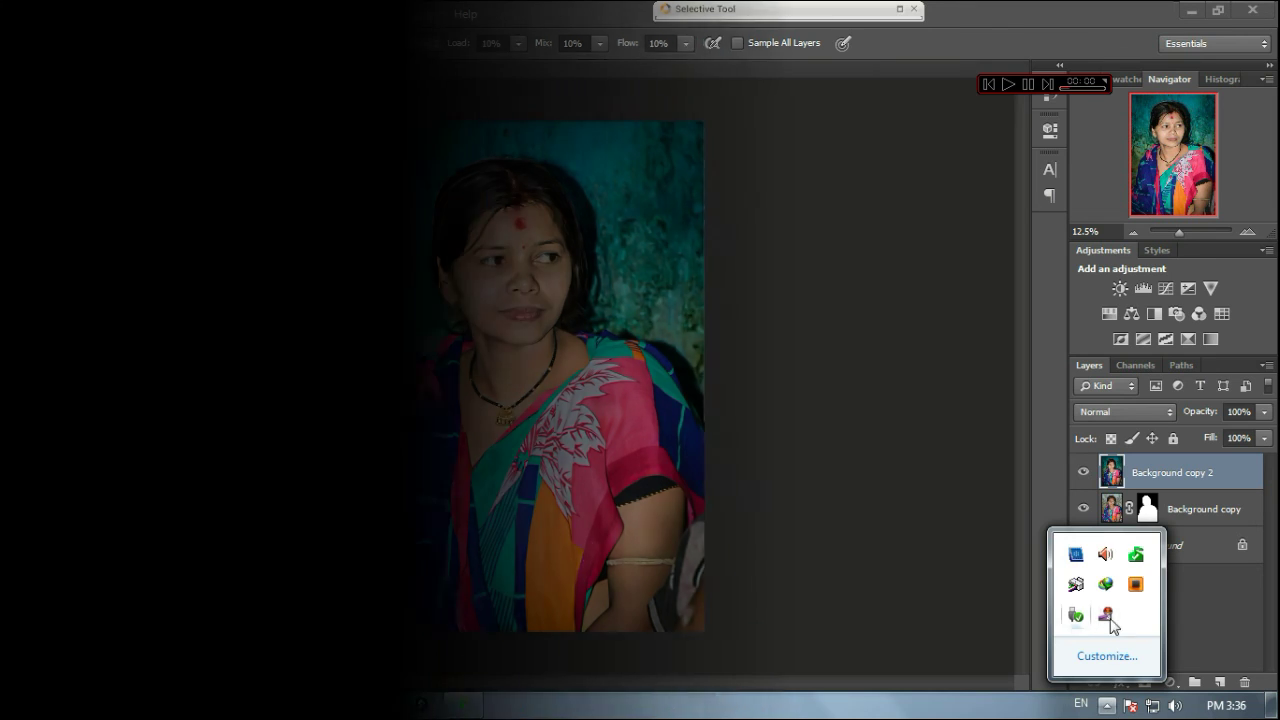